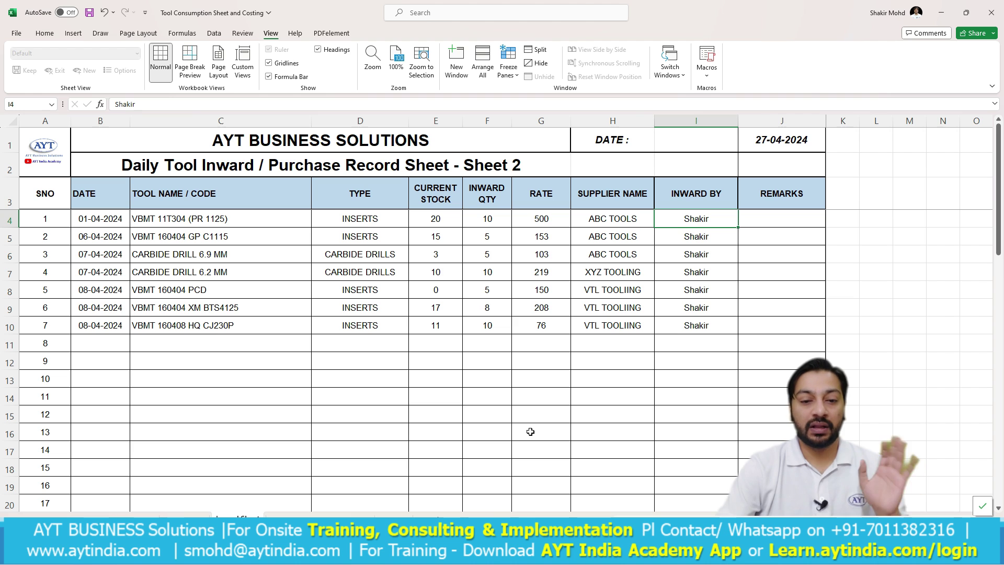
- Open the Issue Sheet and examine each field of its first empty entry row, from Date to Issued By
click(291, 516)
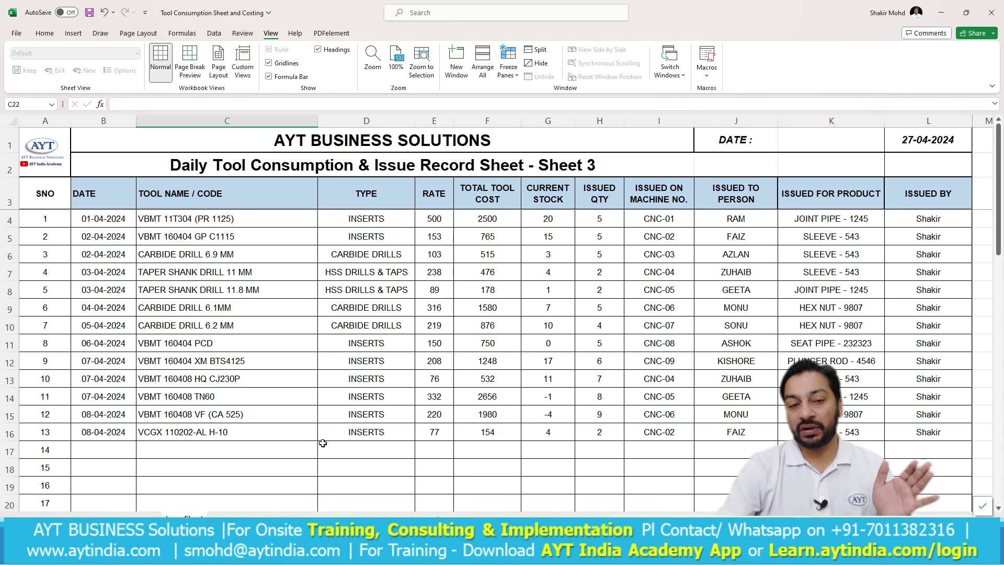
scroll(164, 436, down, 1)
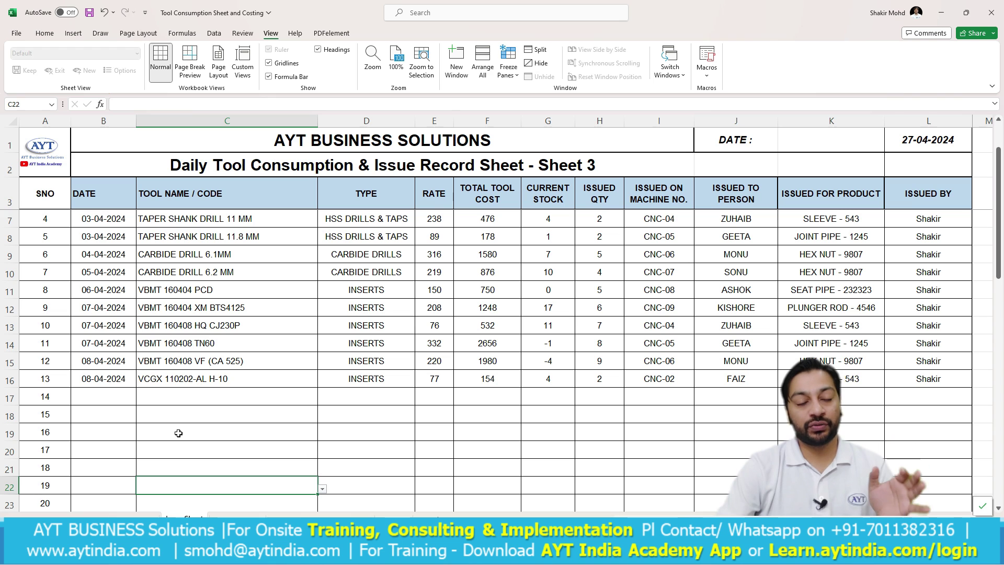
click(115, 405)
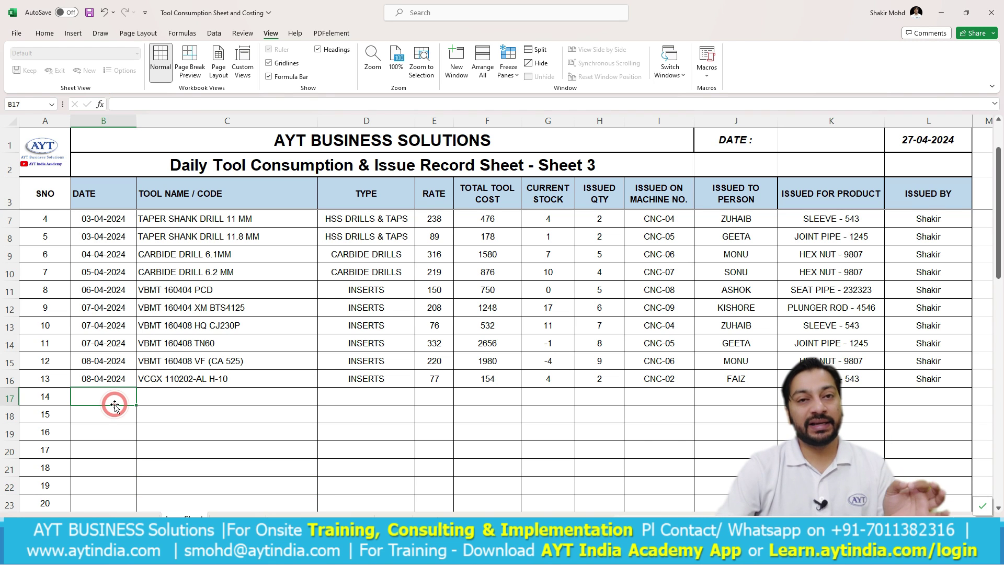
click(190, 400)
click(364, 402)
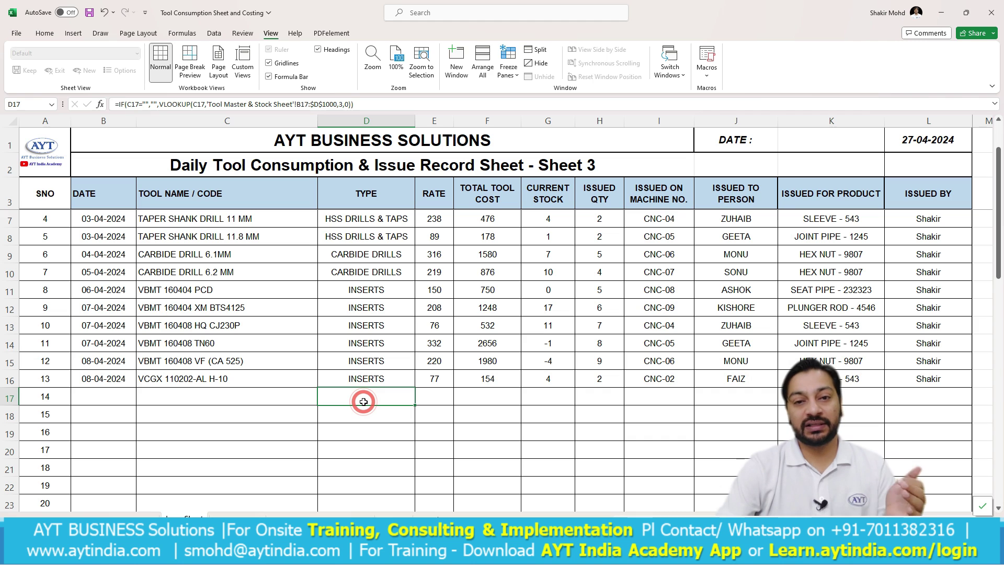
click(441, 398)
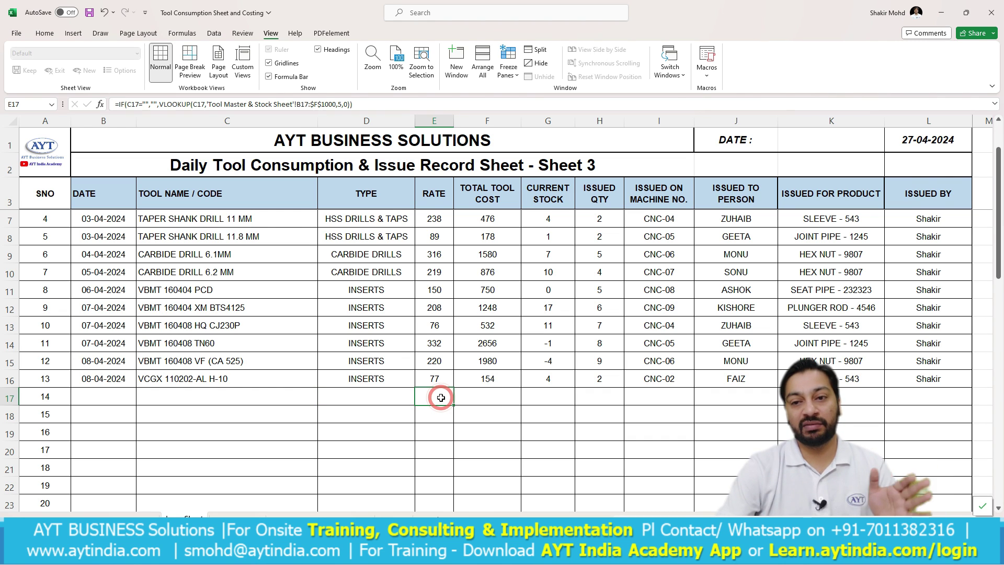
click(482, 396)
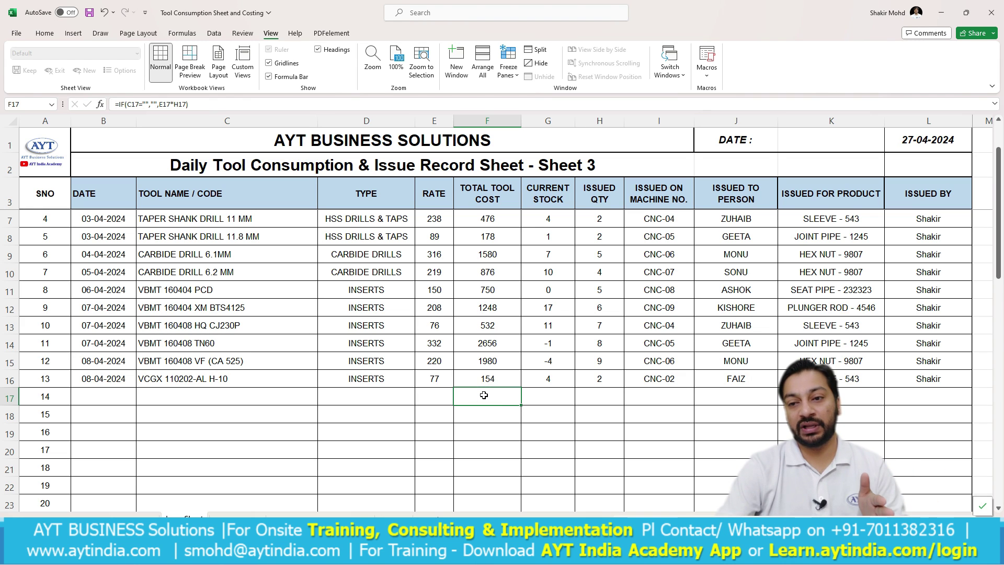
click(558, 399)
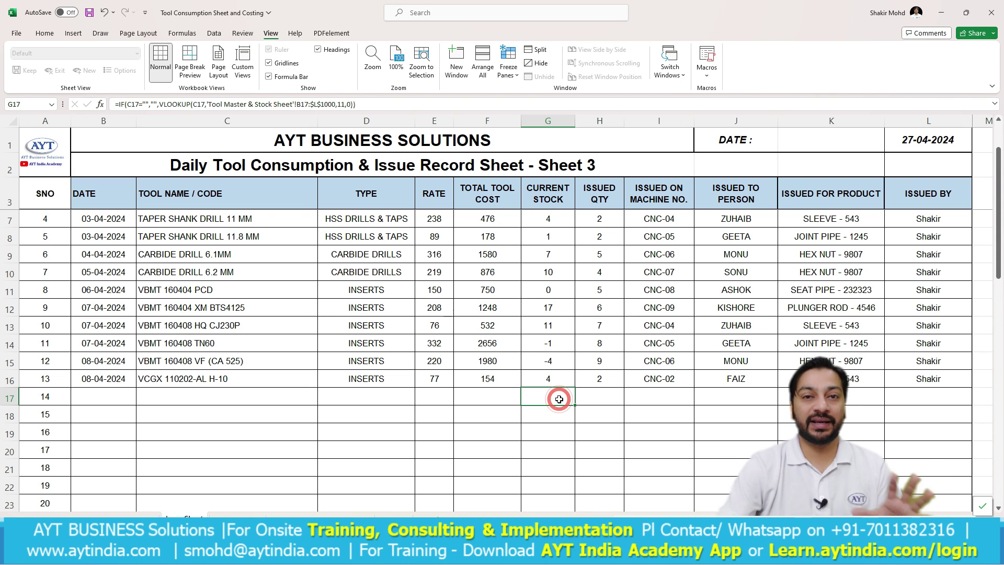
click(587, 394)
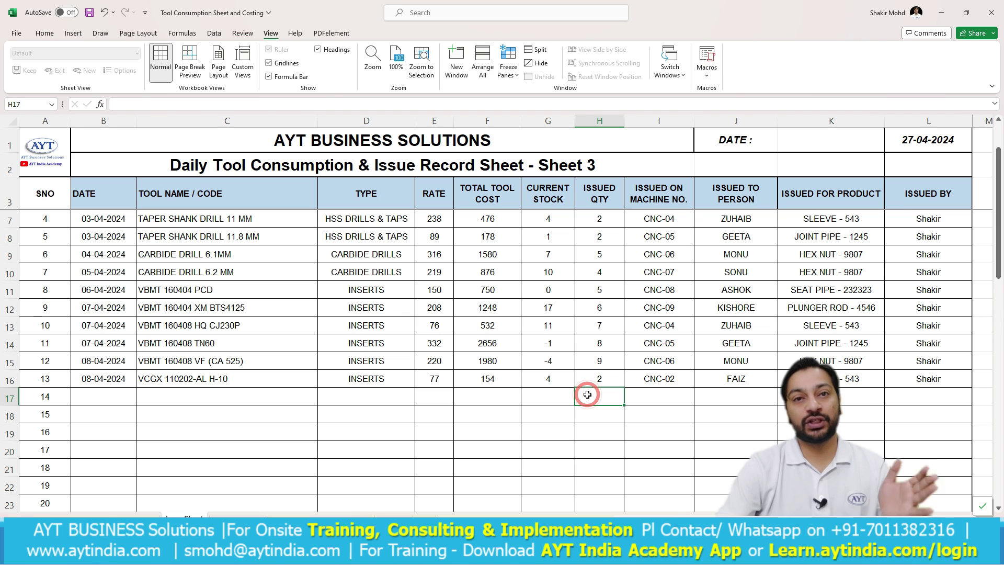
click(655, 395)
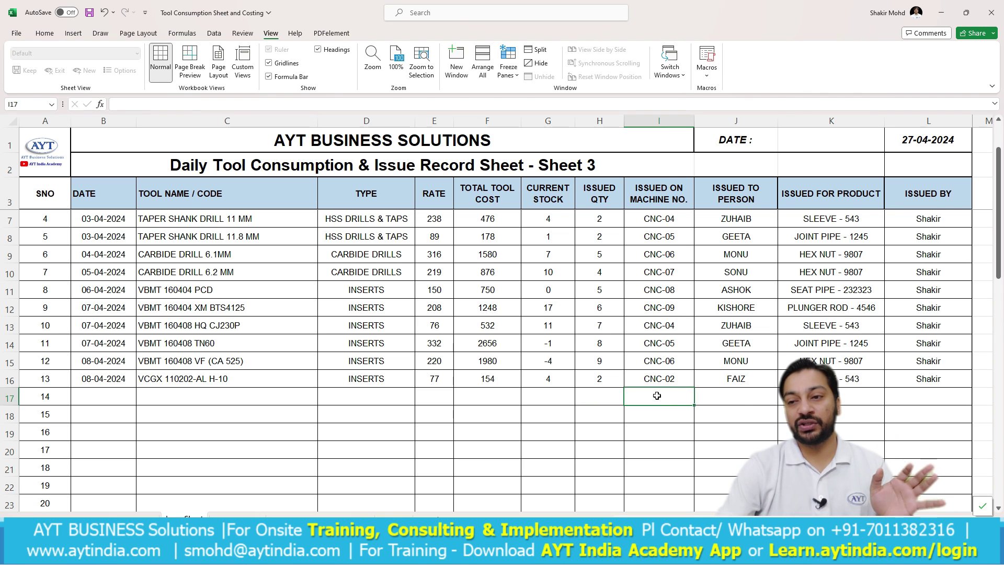
click(742, 404)
click(821, 396)
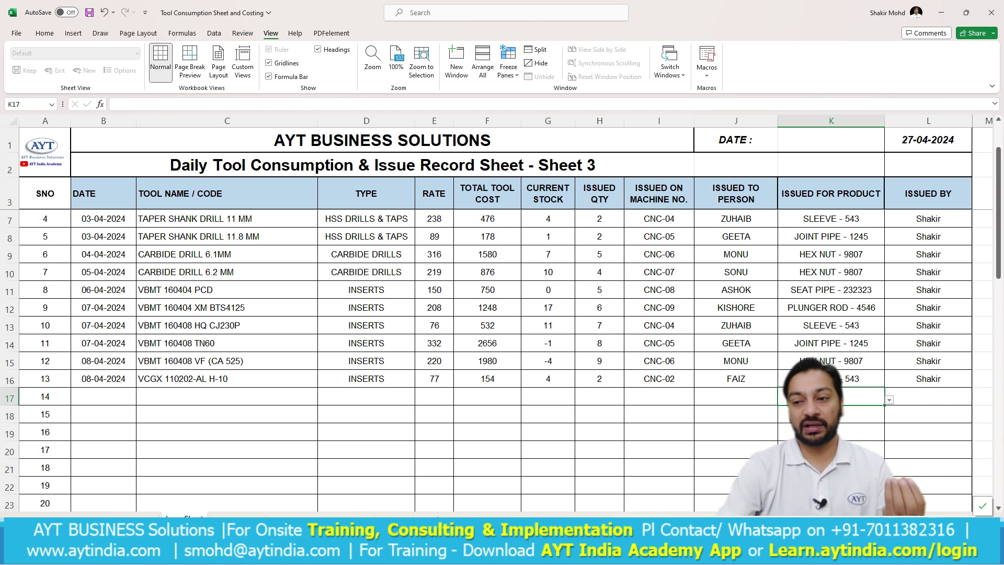
click(929, 395)
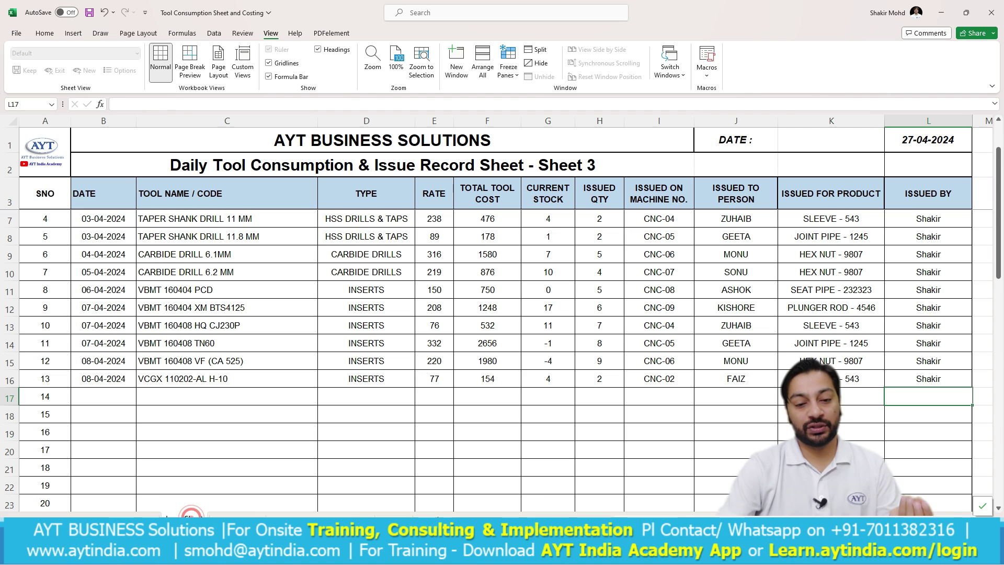
- Open the Tool Master & Stock Sheet and inspect the daily IN and ISSUE formulas for VBMT 11T304 (PR 1125)
click(212, 513)
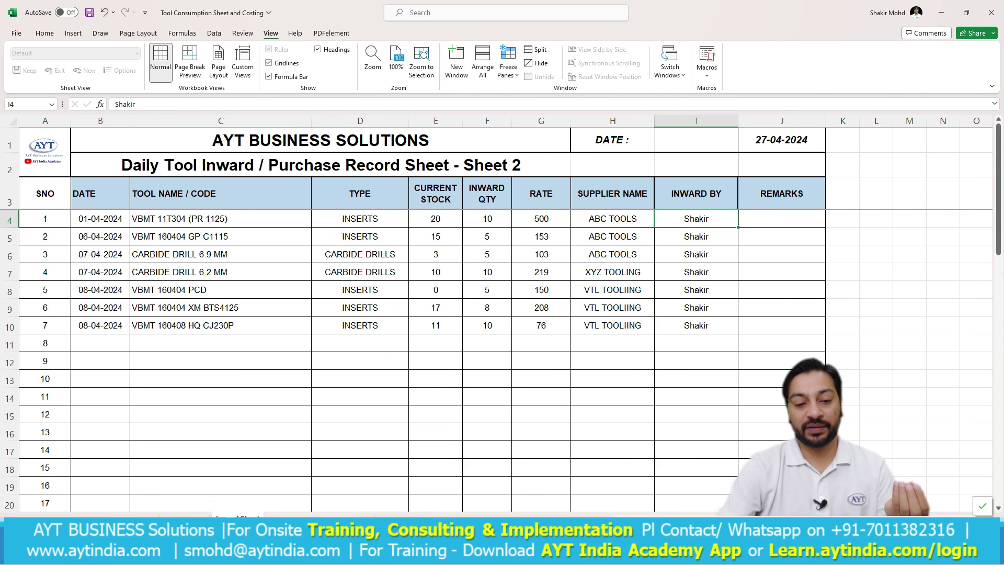
click(126, 513)
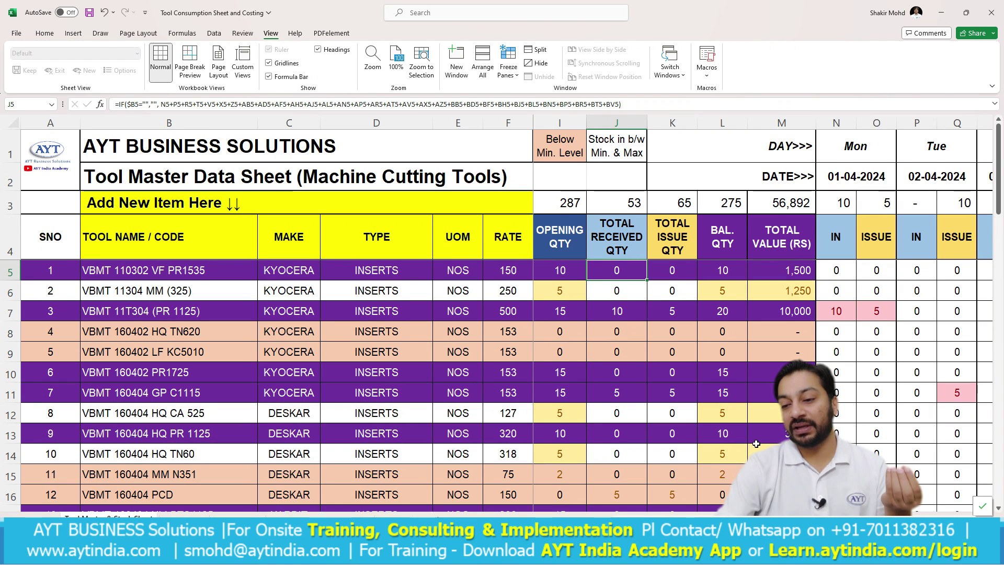
scroll(690, 336, right, 4)
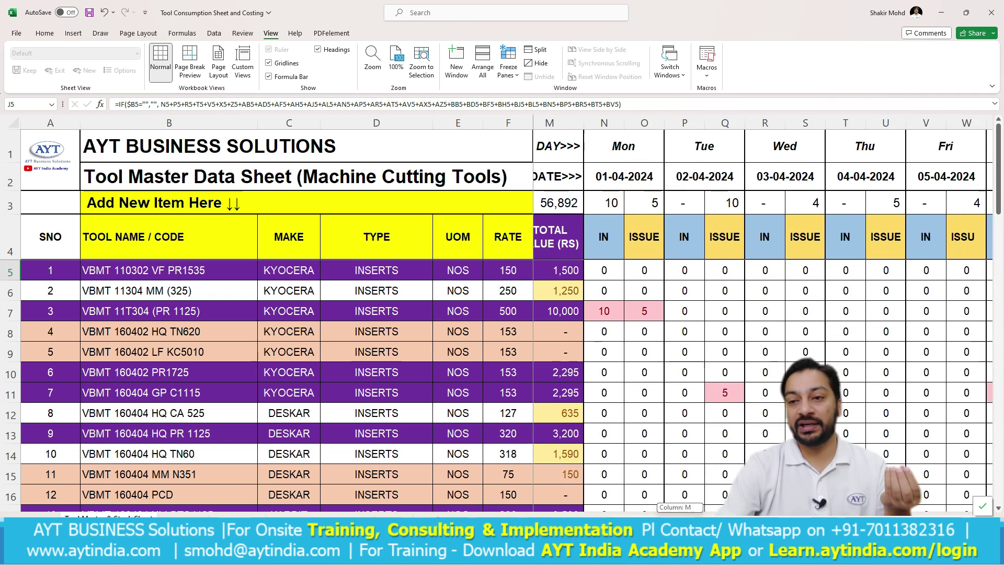
click(655, 244)
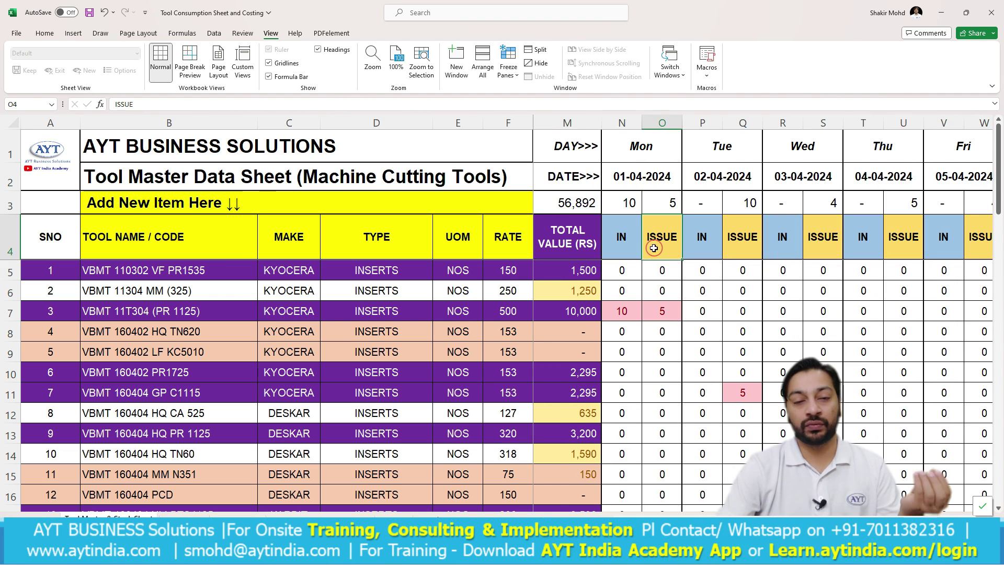
click(631, 310)
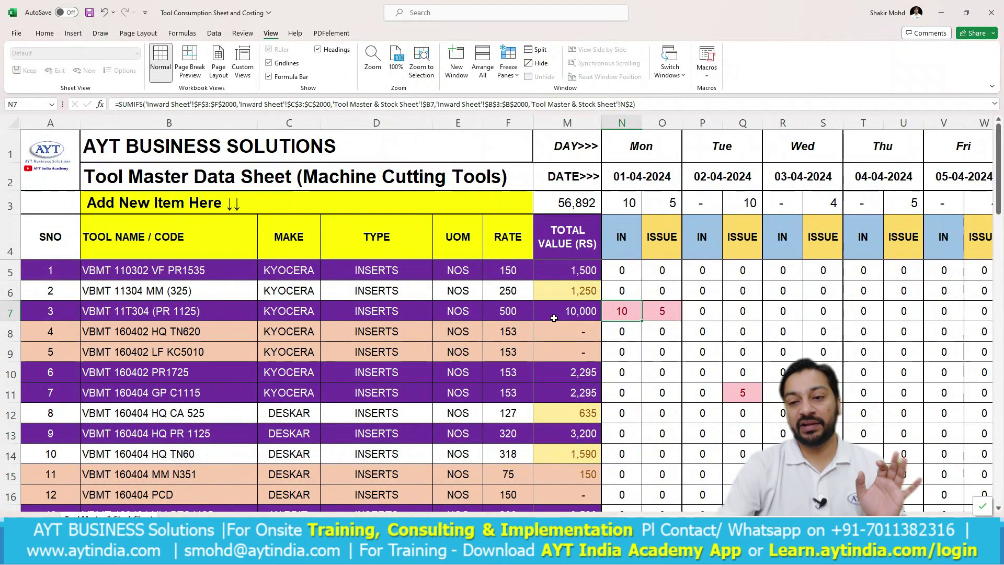
click(662, 311)
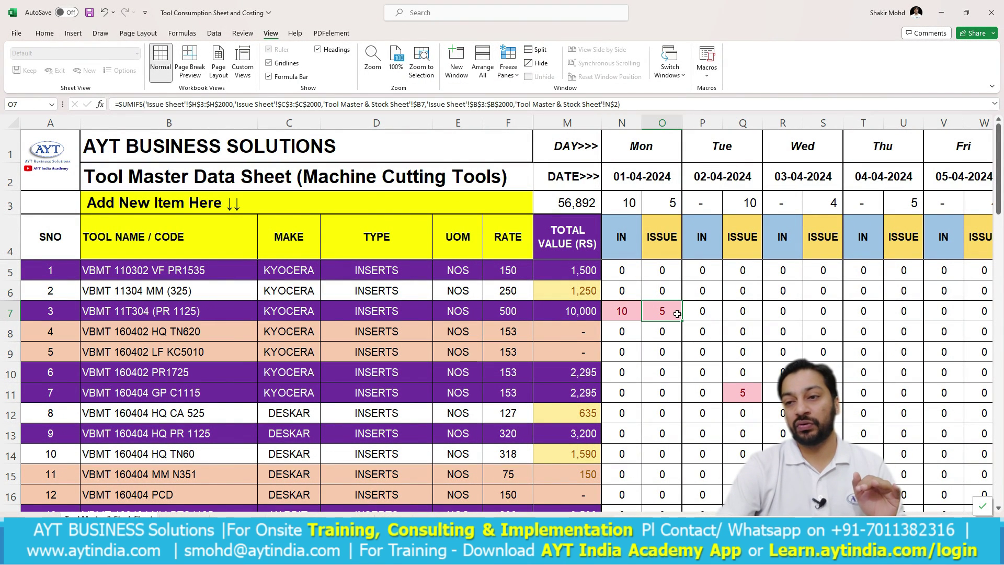
click(690, 314)
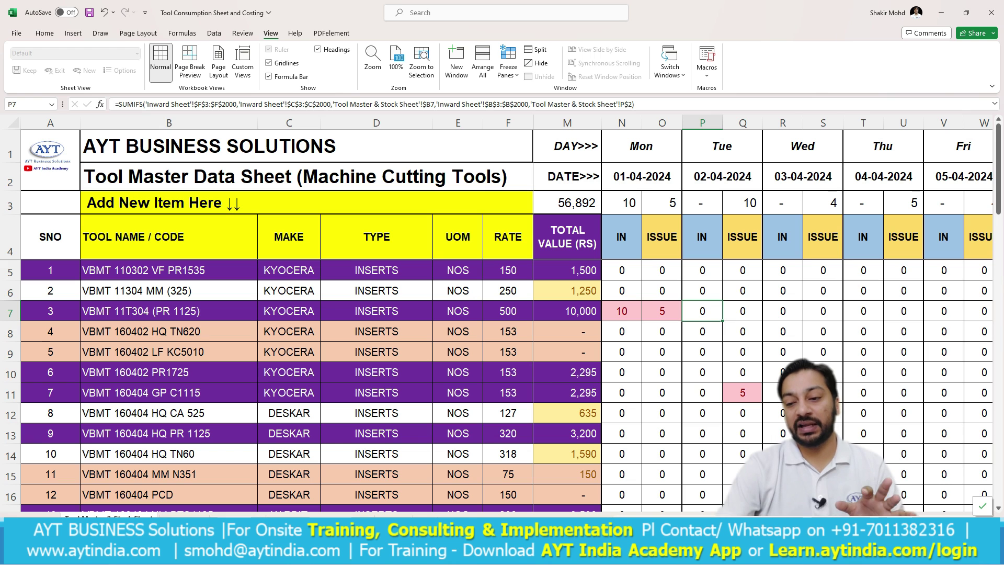
- Review the daily IN and ISSUE quantities across the remaining dates of the month
drag(680, 515, 695, 516)
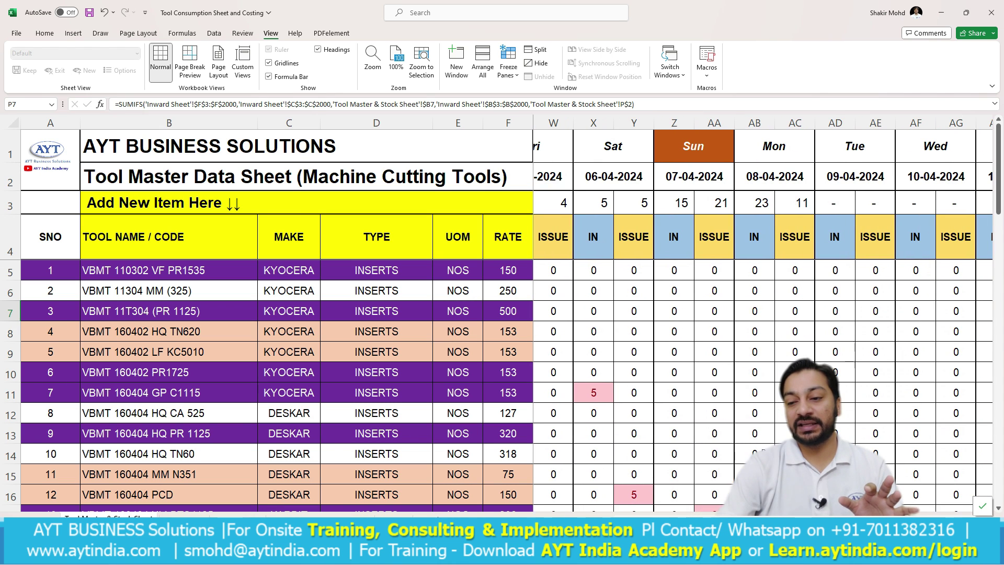
scroll(662, 368, down, 3)
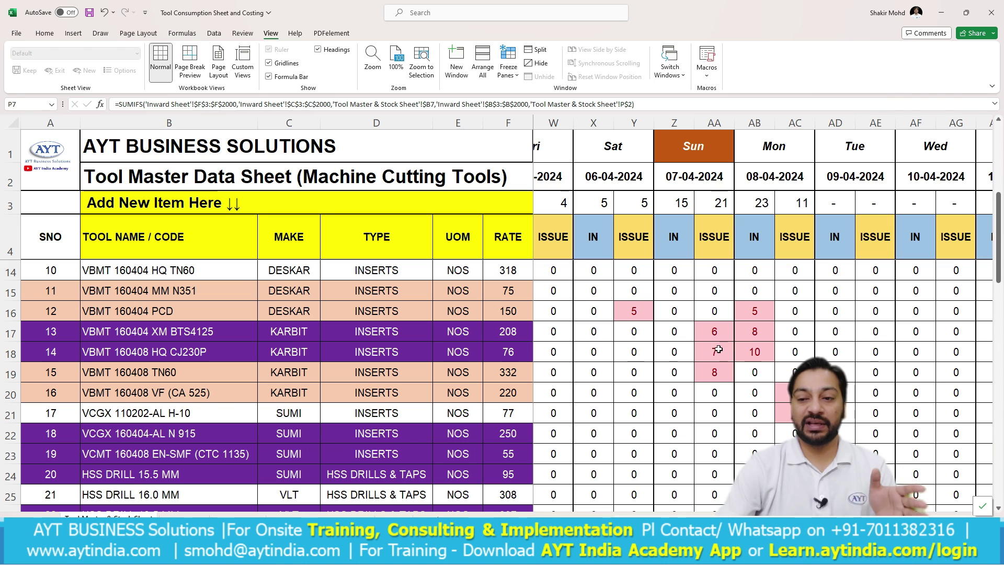
scroll(764, 314, right, 13)
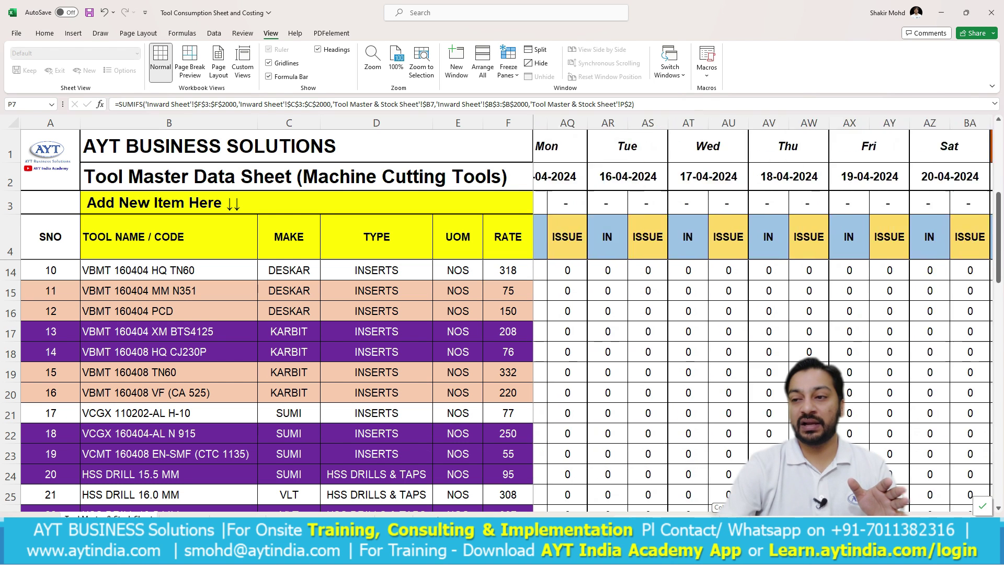
scroll(764, 314, right, 1)
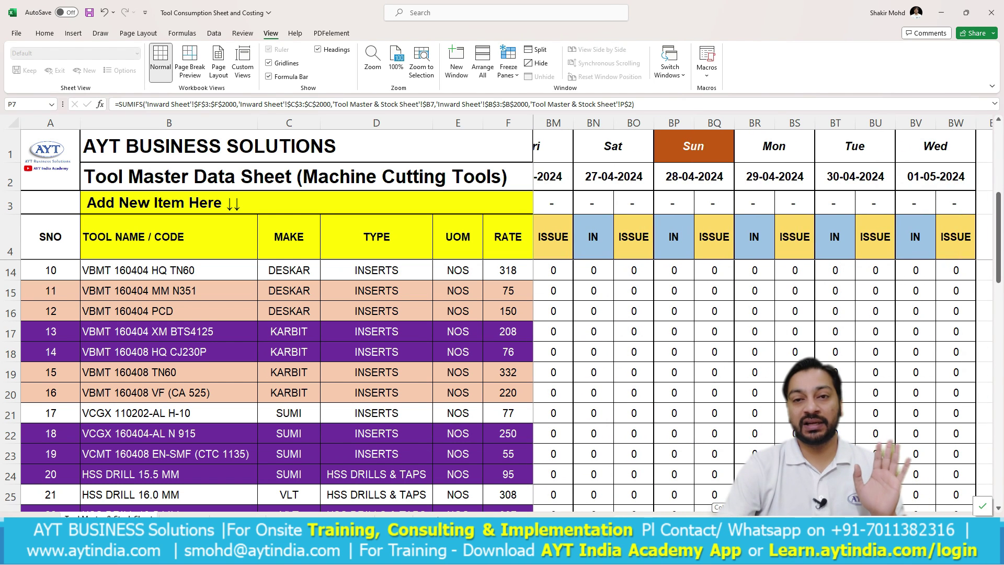
- Inspect the date, the weekday formula and the IN and ISSUE subtotals for 01-04-2024
drag(719, 515, 654, 515)
click(625, 181)
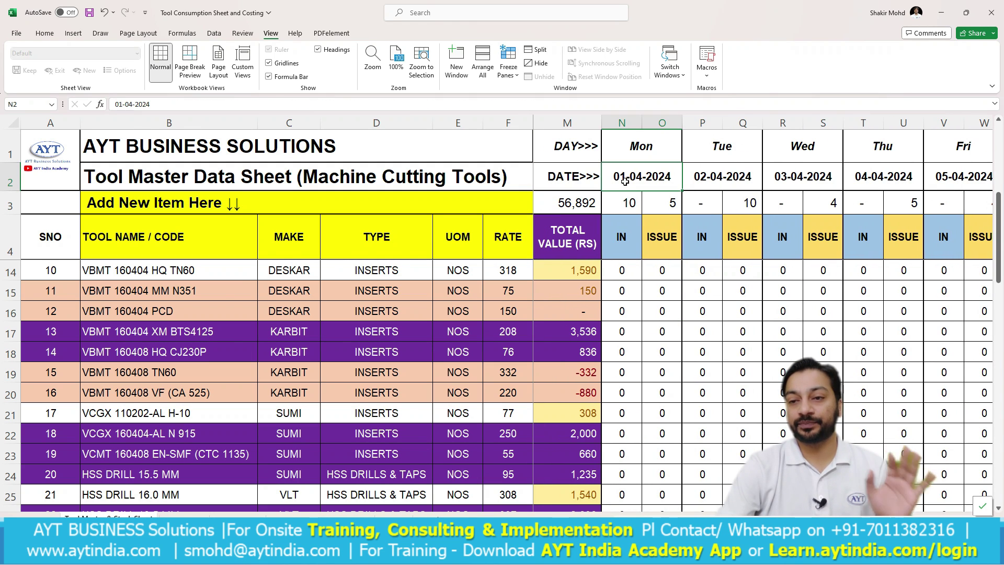
click(632, 153)
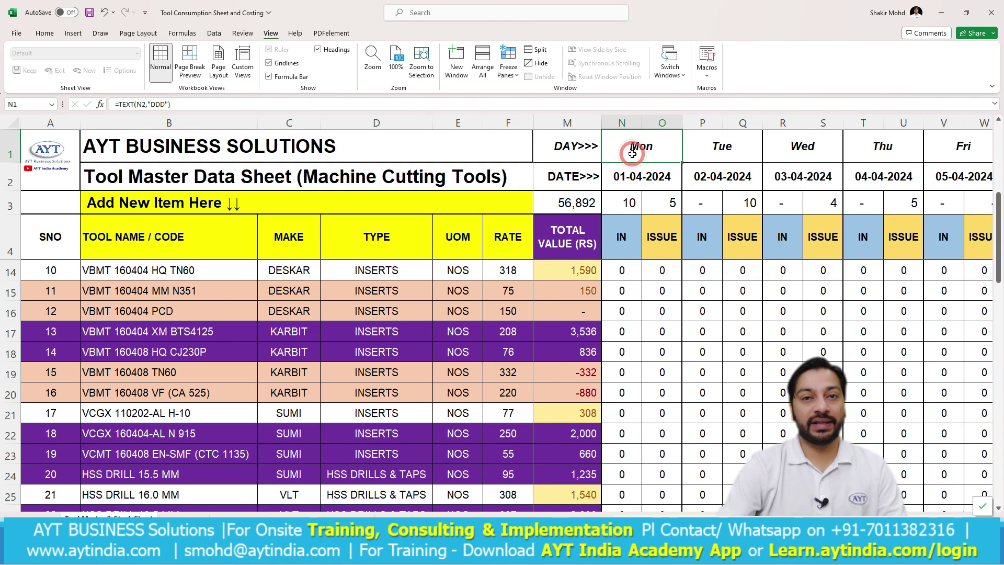
click(621, 202)
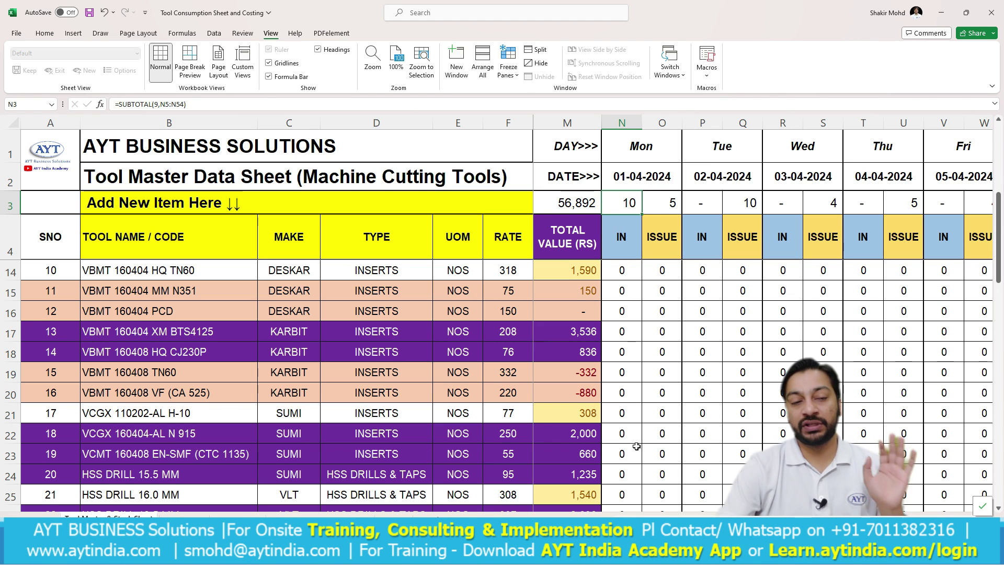
click(664, 203)
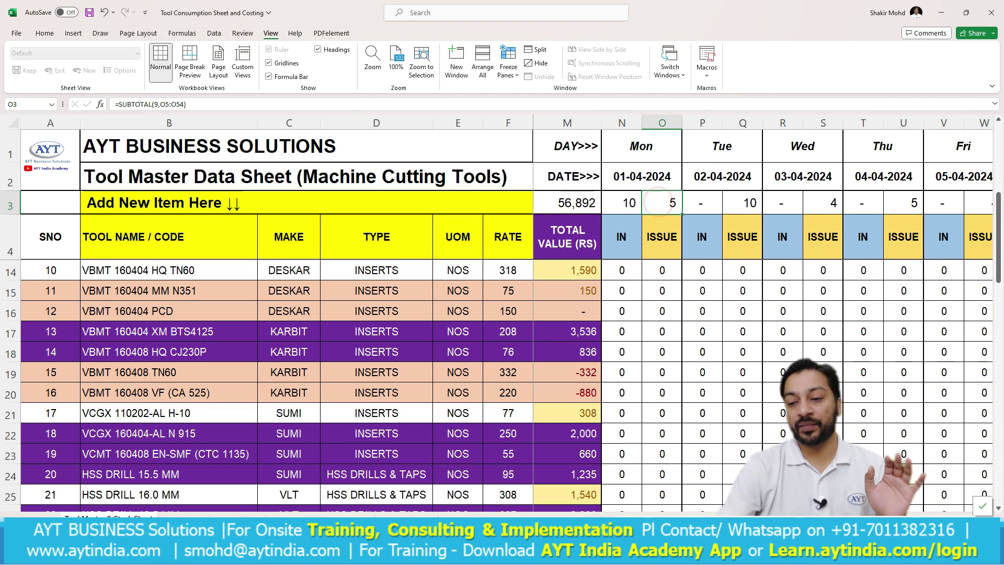
- Inspect the subtotal formulas above Total Received Qty, Total Issue Qty, Balance Qty and Total Value
scroll(581, 225, left, 3)
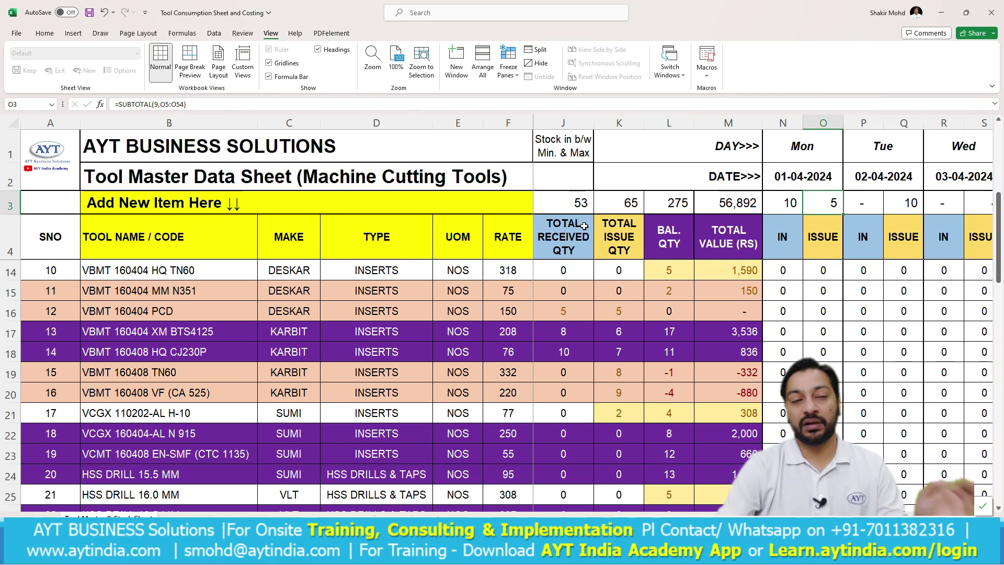
click(580, 203)
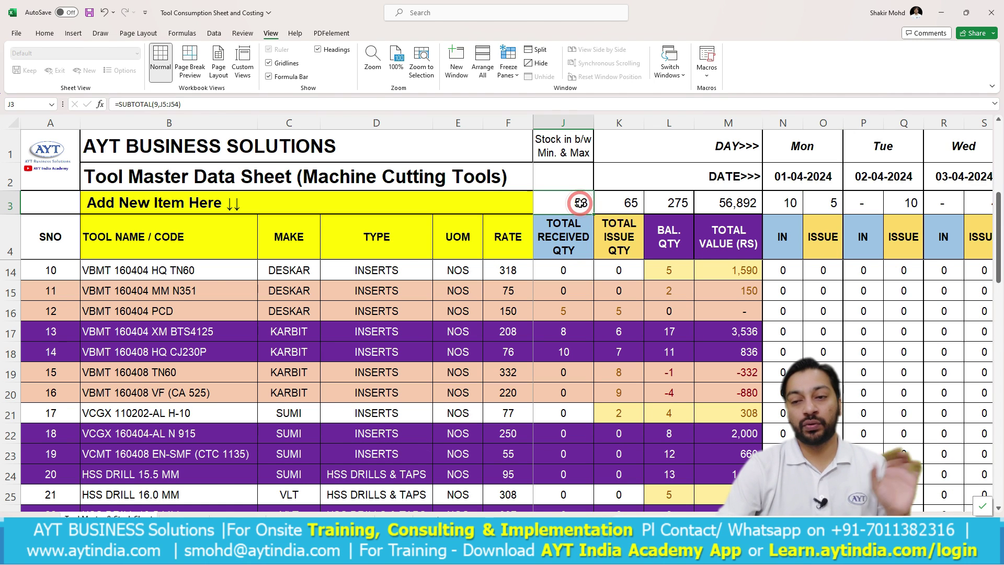
click(629, 203)
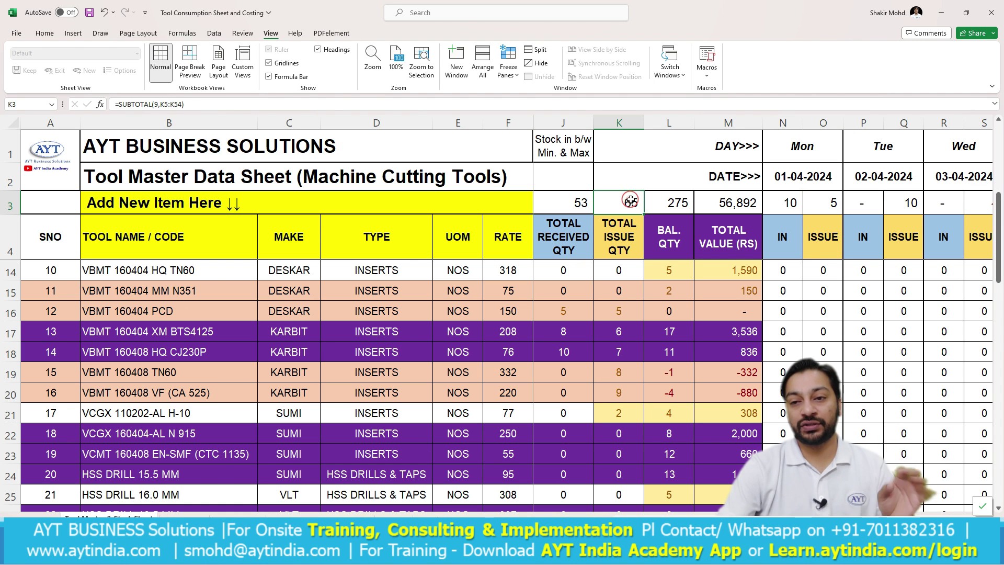
click(679, 204)
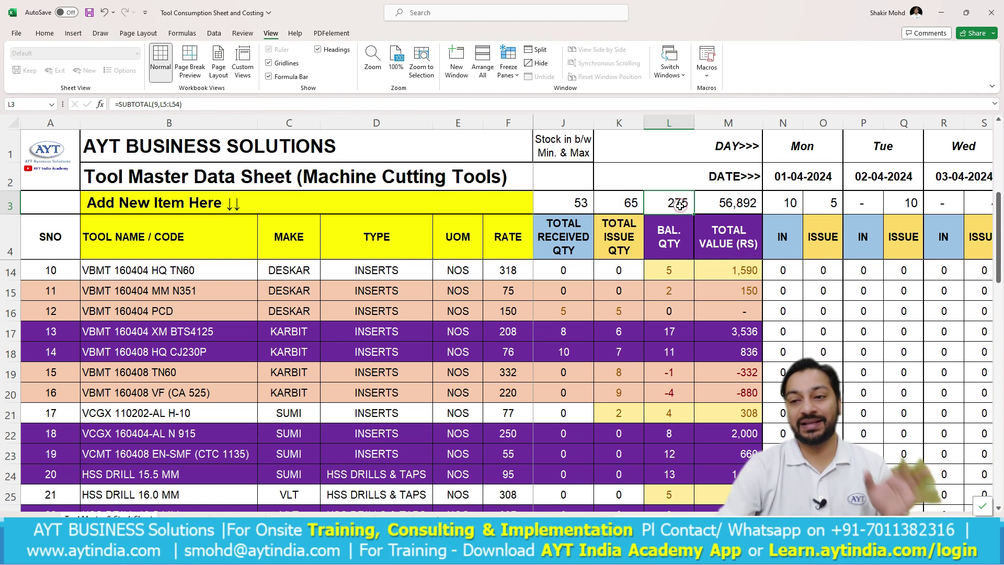
click(729, 203)
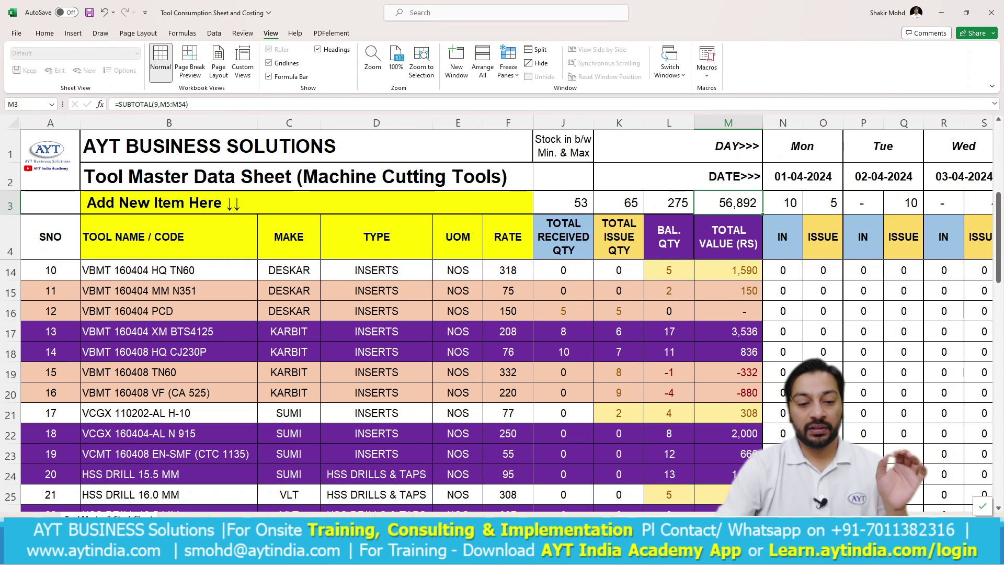
- Review the tool list down to the taper shank and carbide drills, checking their Make entries
scroll(262, 347, down, 1)
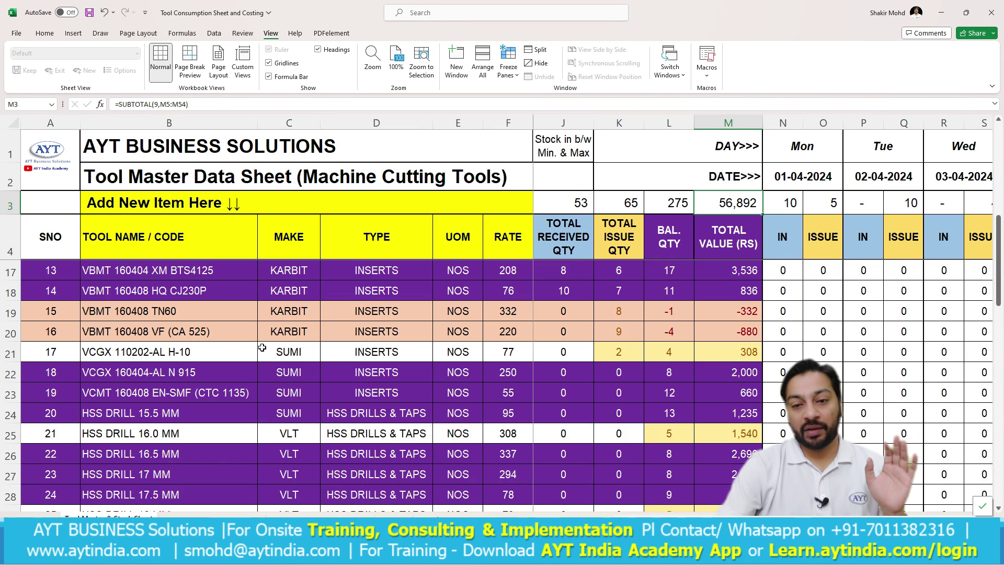
scroll(262, 347, down, 5)
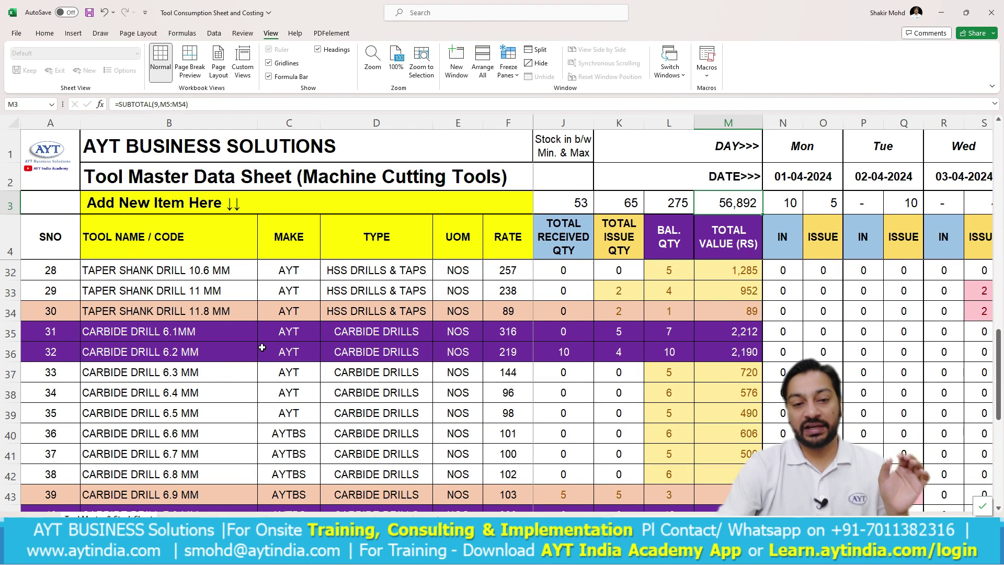
click(263, 348)
click(271, 371)
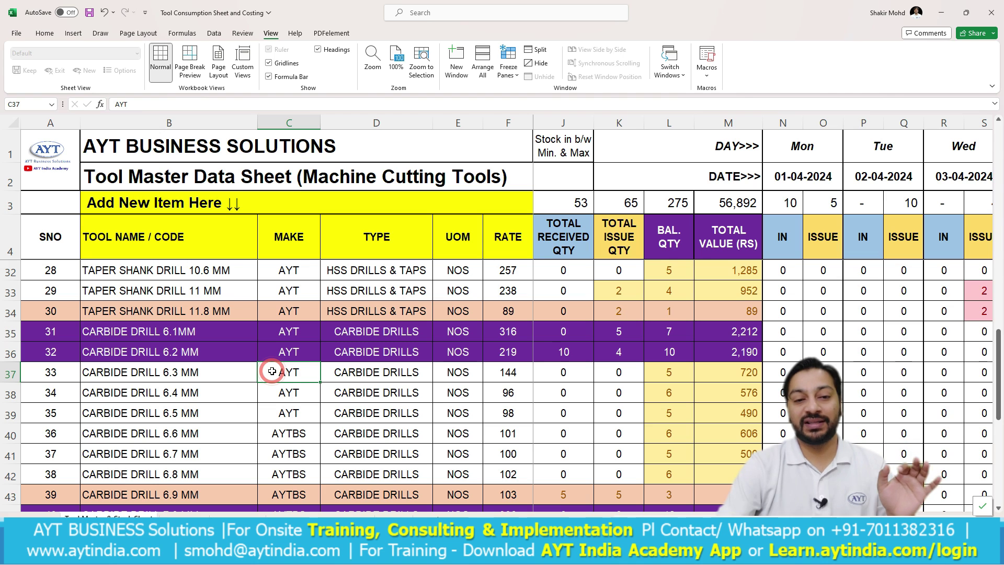
click(292, 315)
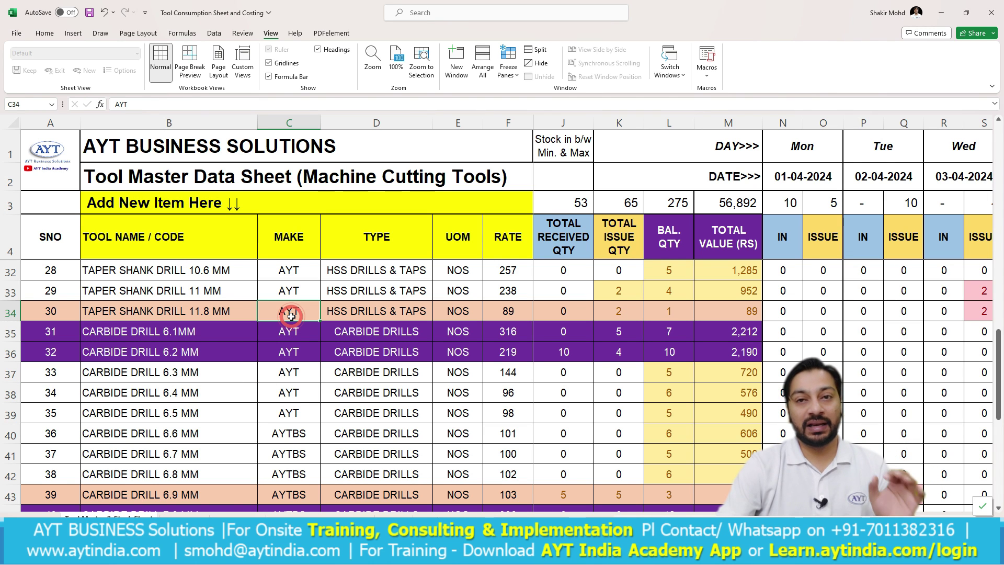
- Inspect the Max Level and the Balance Qty formula of CARBIDE DRILL 7.0 MM in the tool list
scroll(292, 316, down, 3)
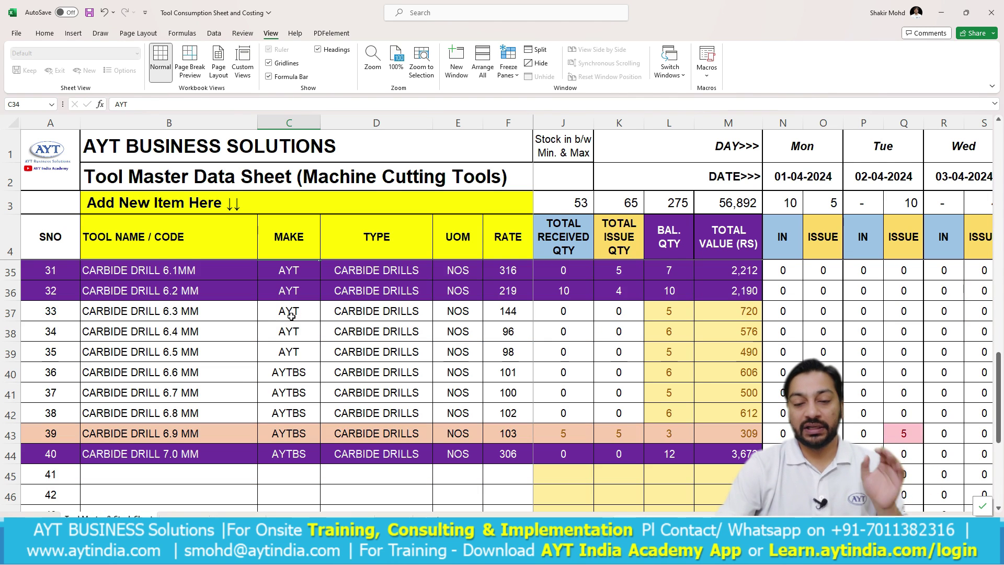
scroll(291, 316, up, 1)
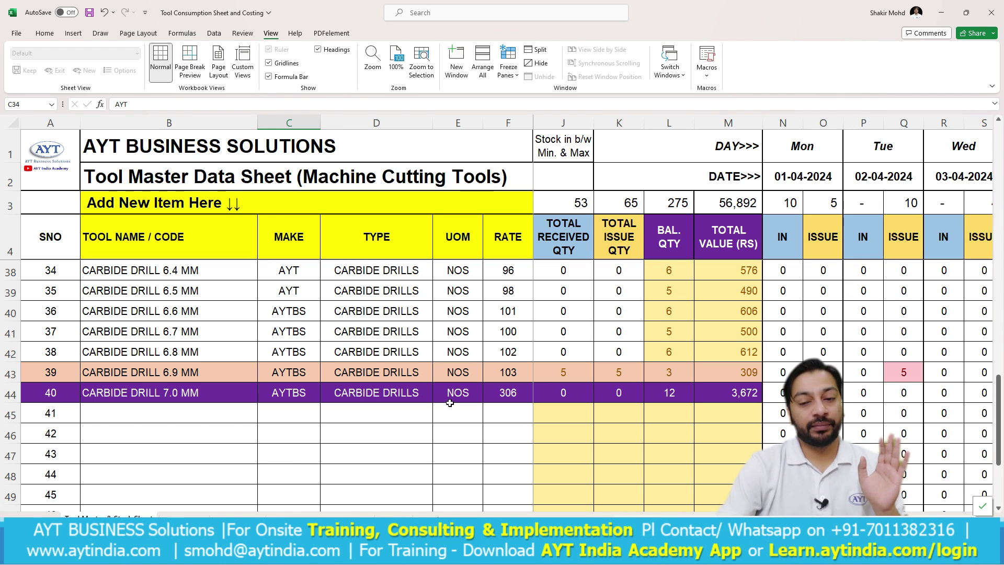
scroll(598, 392, left, 3)
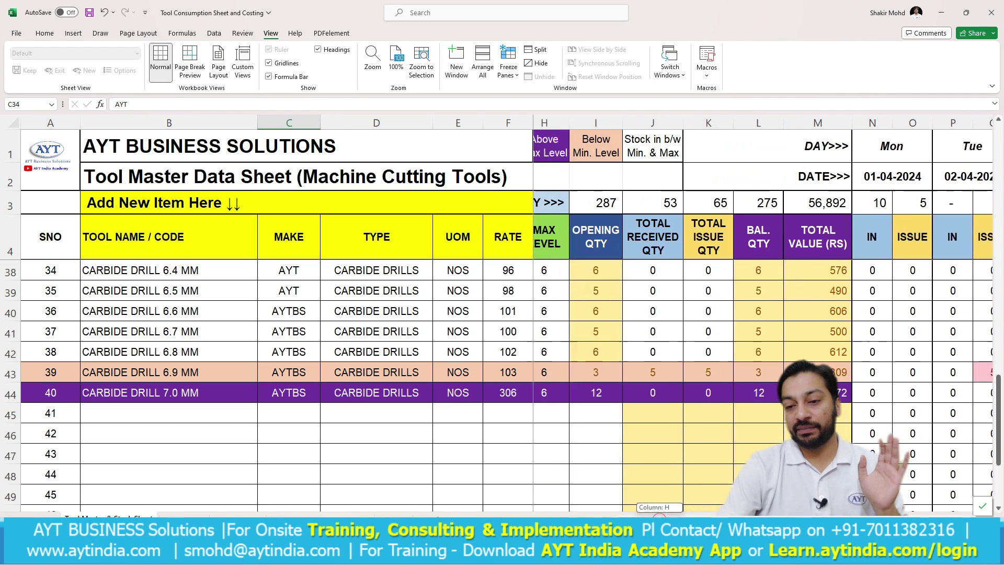
click(598, 392)
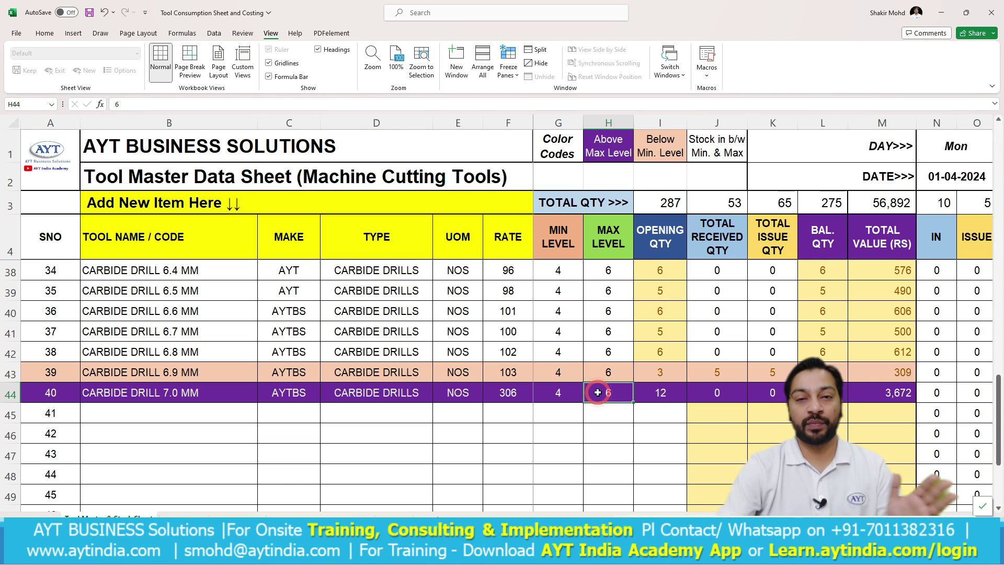
scroll(70, 406, down, 1)
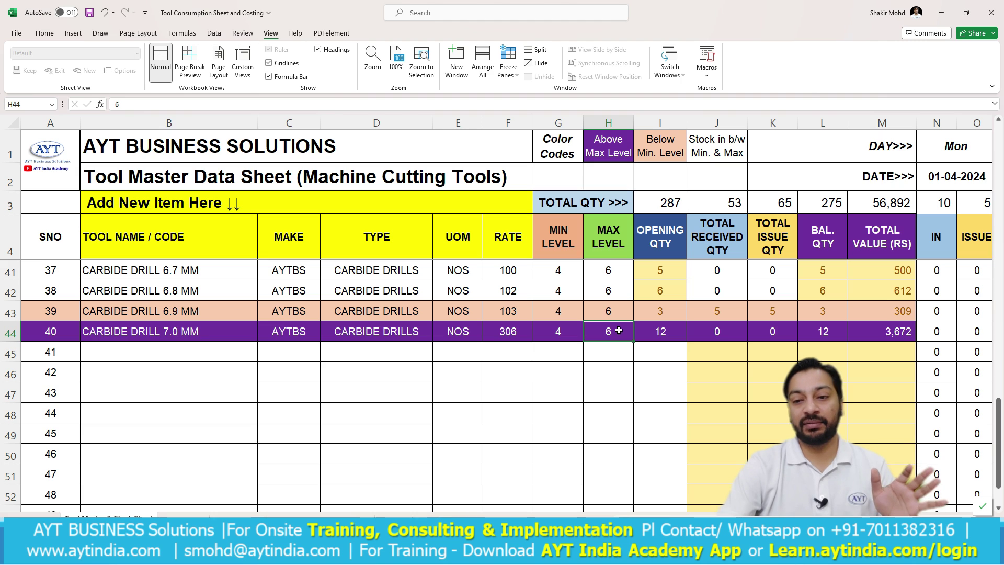
click(830, 335)
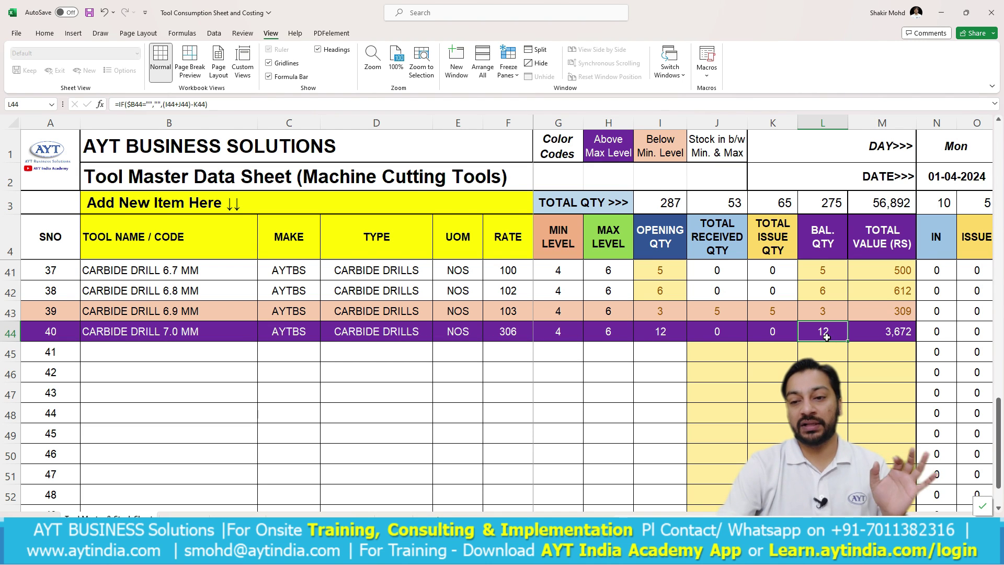
- Try a Max Level of 15 for CARBIDE DRILL 7.0 MM and undo the change
click(603, 335)
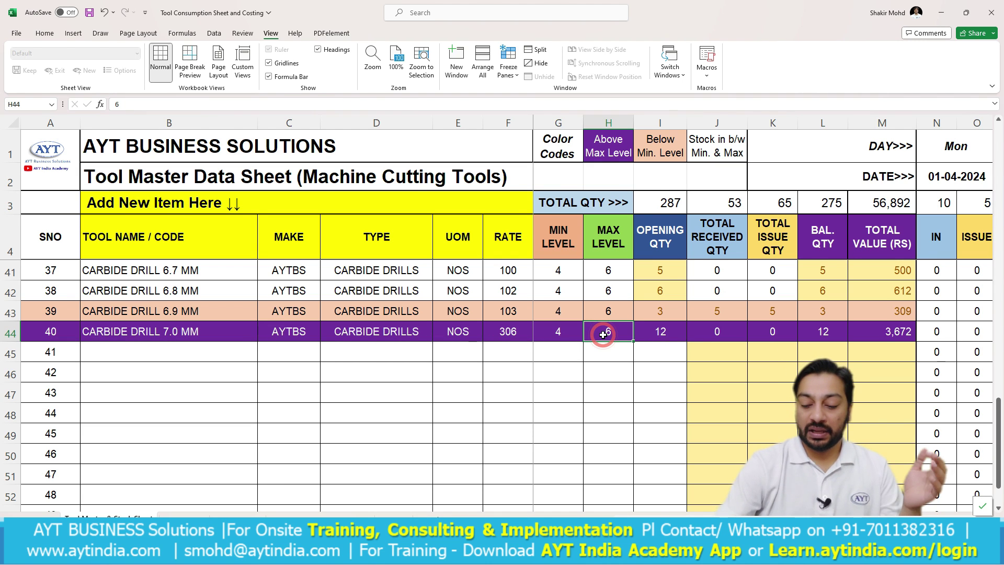
text(15)
key(Return)
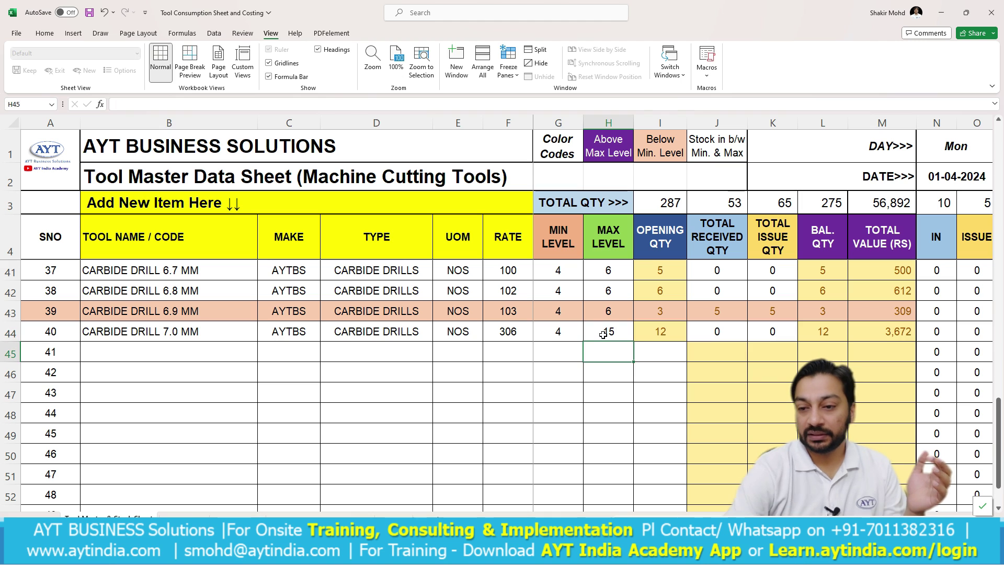
click(603, 335)
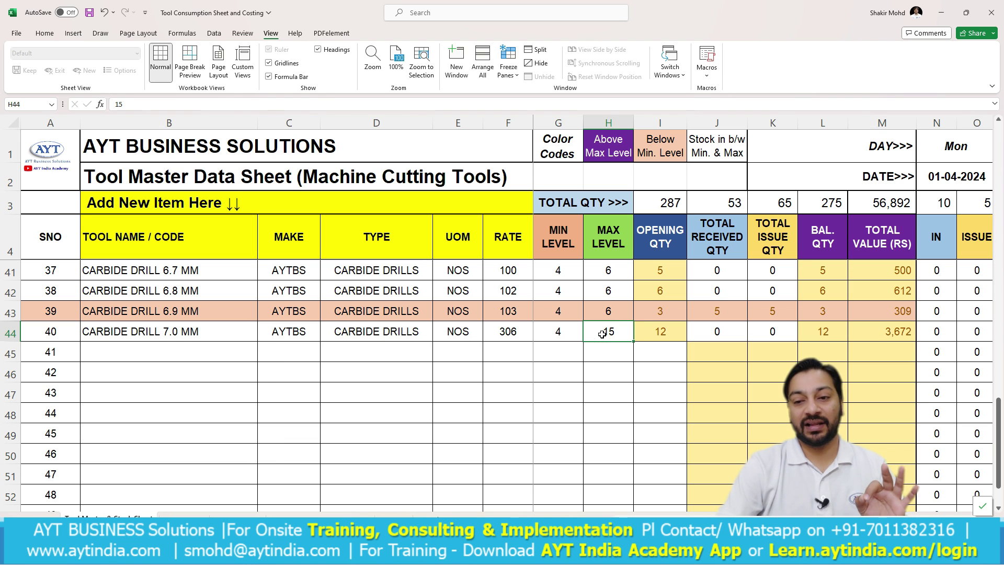
click(563, 331)
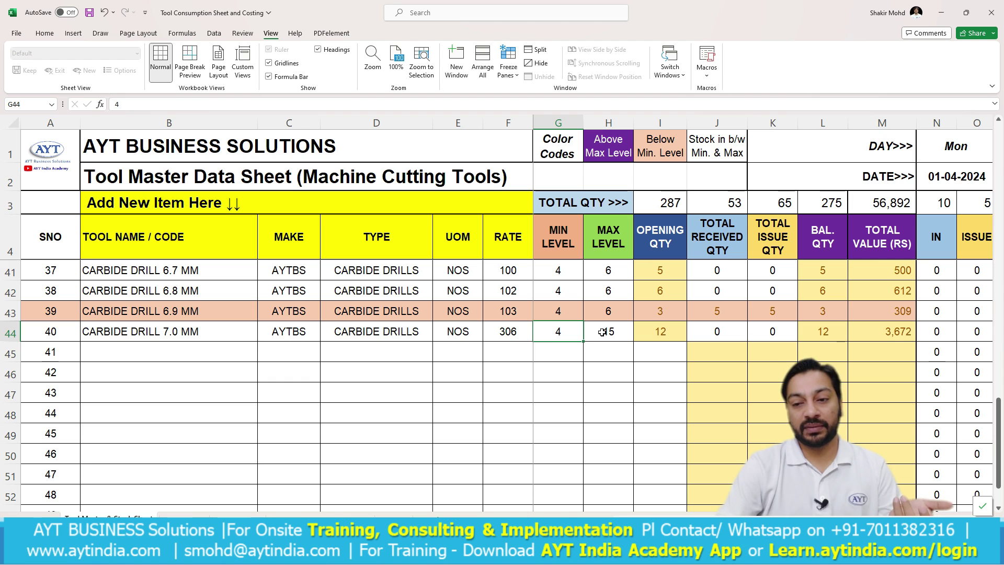
key(ctrl+z)
- Try a Min Level of 15 for CARBIDE DRILL 7.0 MM and undo the entry
click(569, 335)
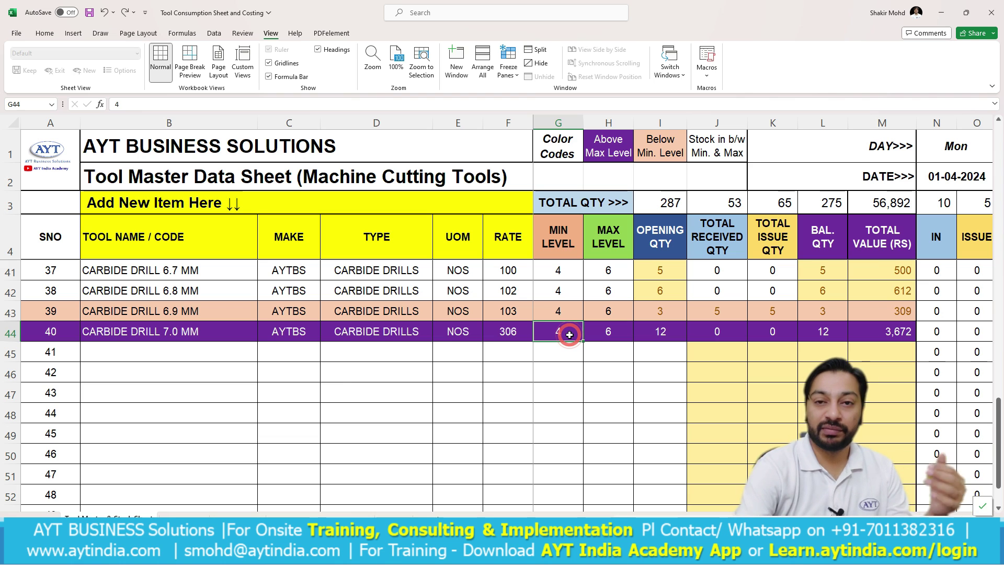
text(15)
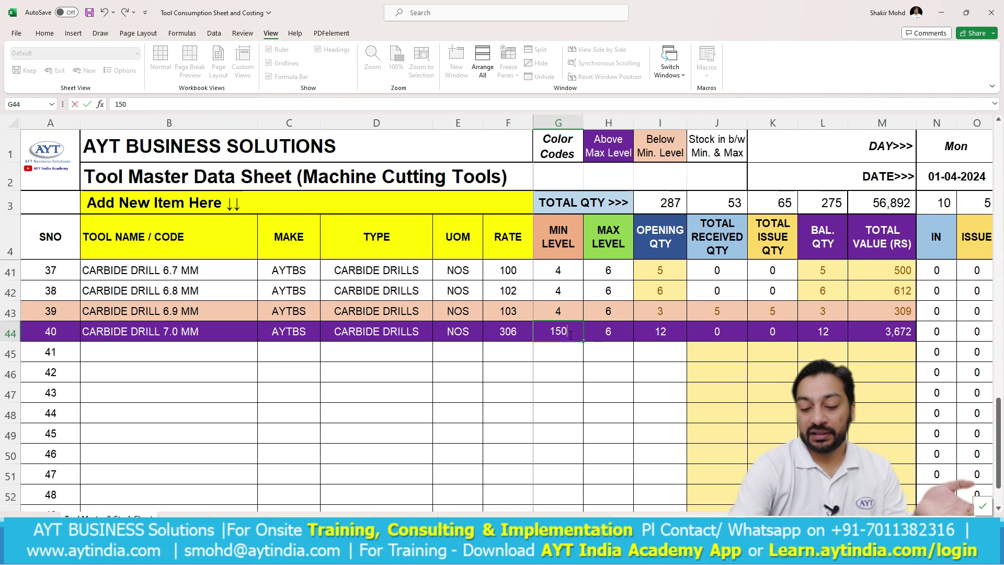
key(Return)
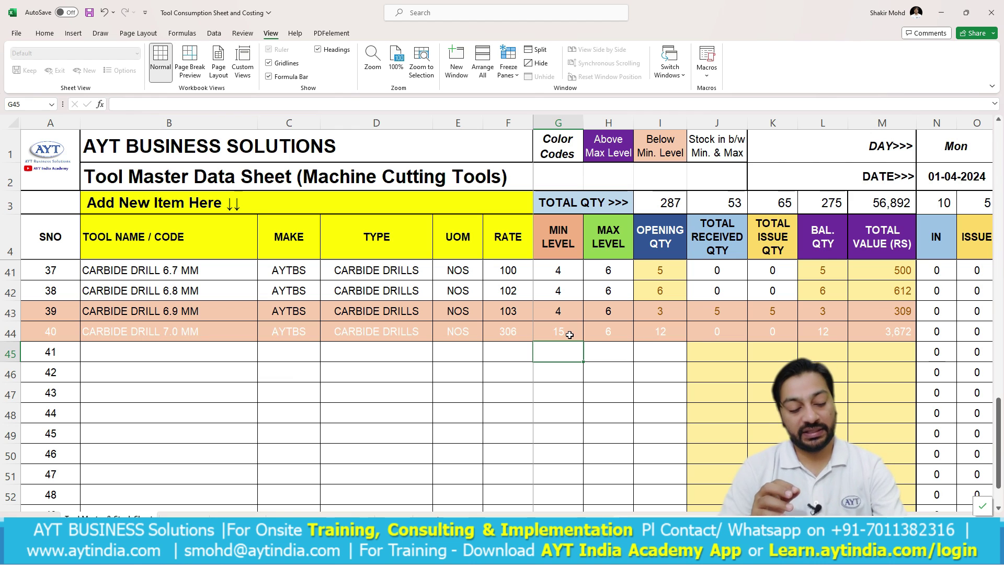
key(ctrl+z)
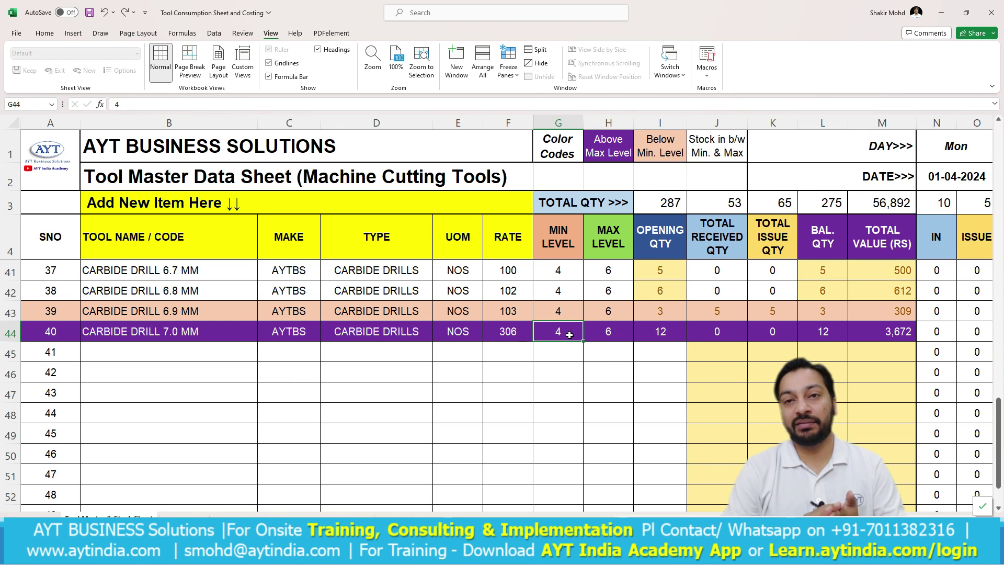
- Check the Min Level of CARBIDE DRILL 6.9 MM and the Min and Max Levels of CARBIDE DRILL 6.2 MM
scroll(569, 335, up, 2)
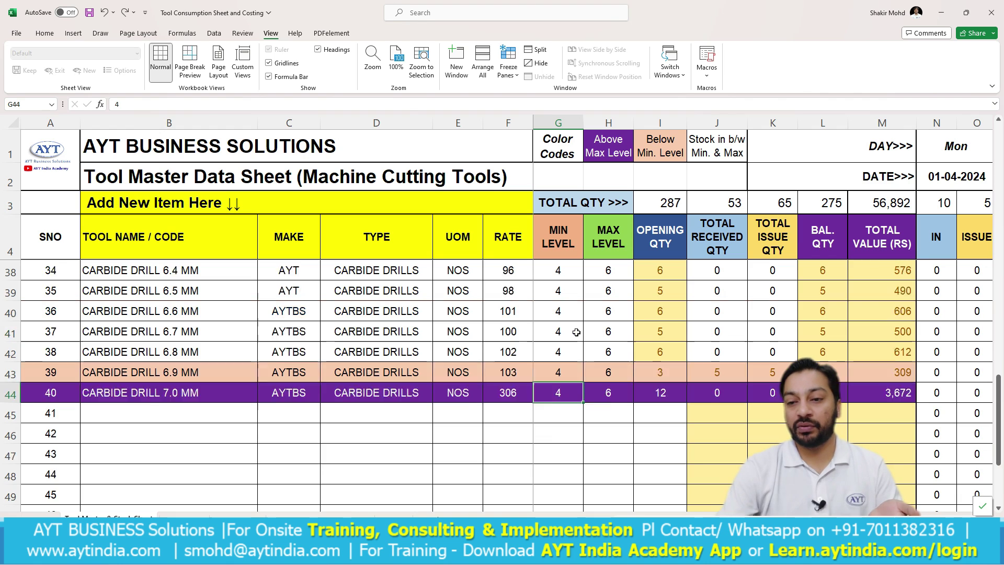
click(569, 429)
scroll(569, 430, up, 1)
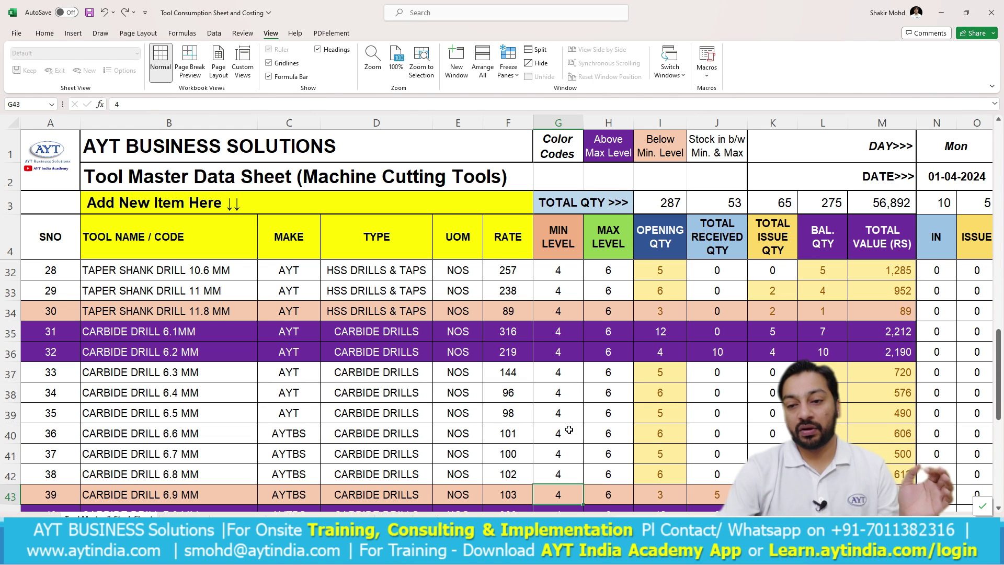
click(572, 354)
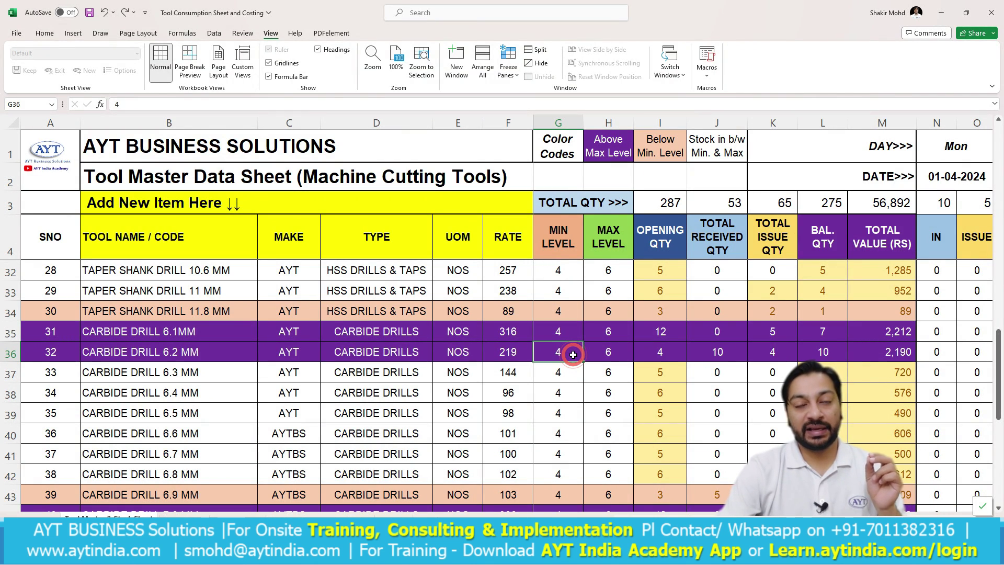
click(606, 354)
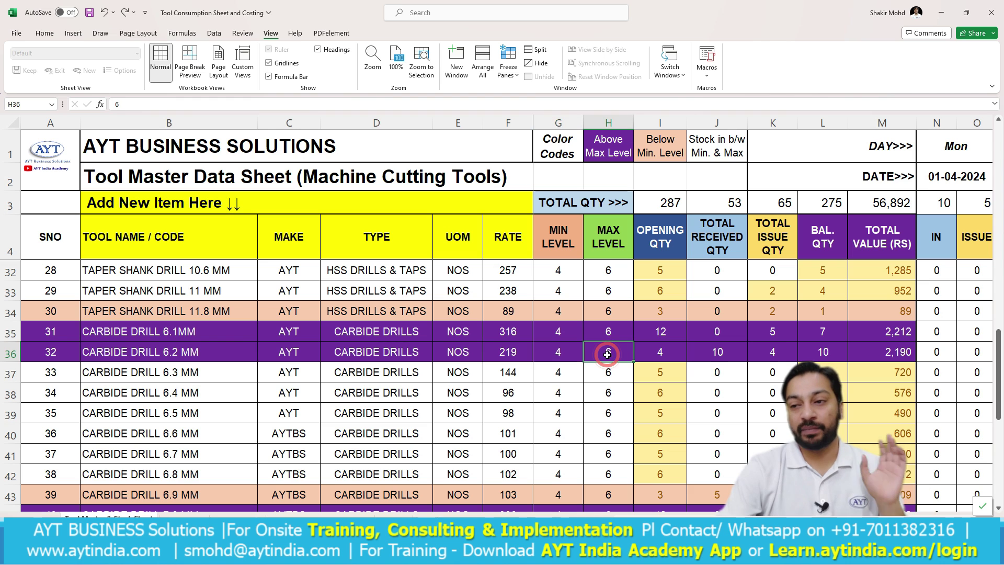
- Add filters to the column headers in row 4 of the tool master sheet
click(11, 238)
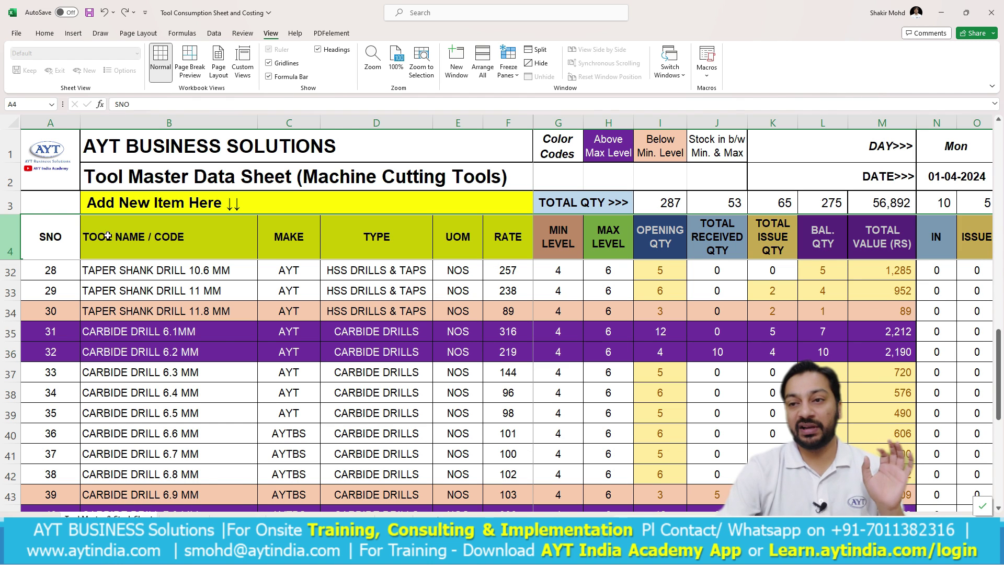
click(16, 33)
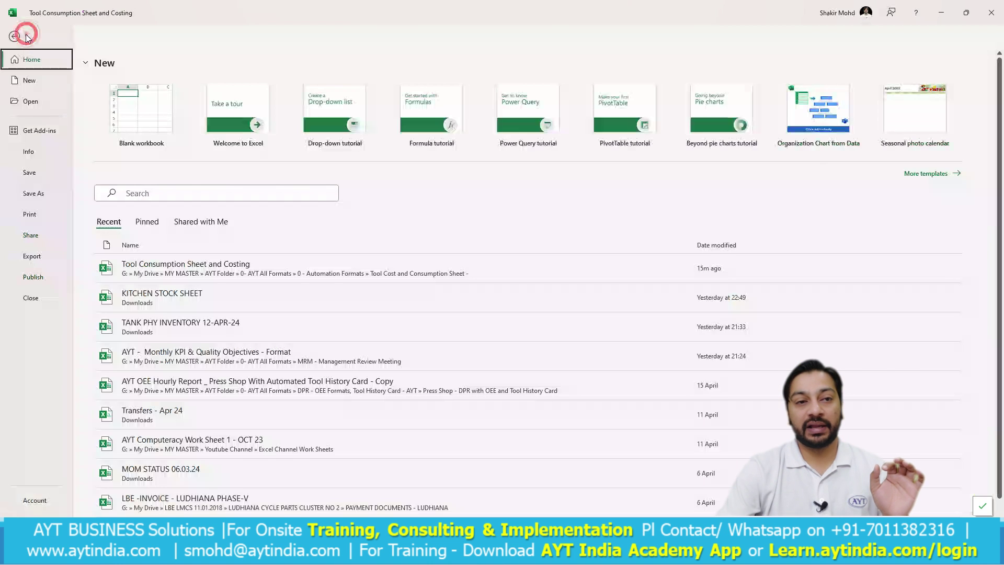
click(26, 34)
click(46, 34)
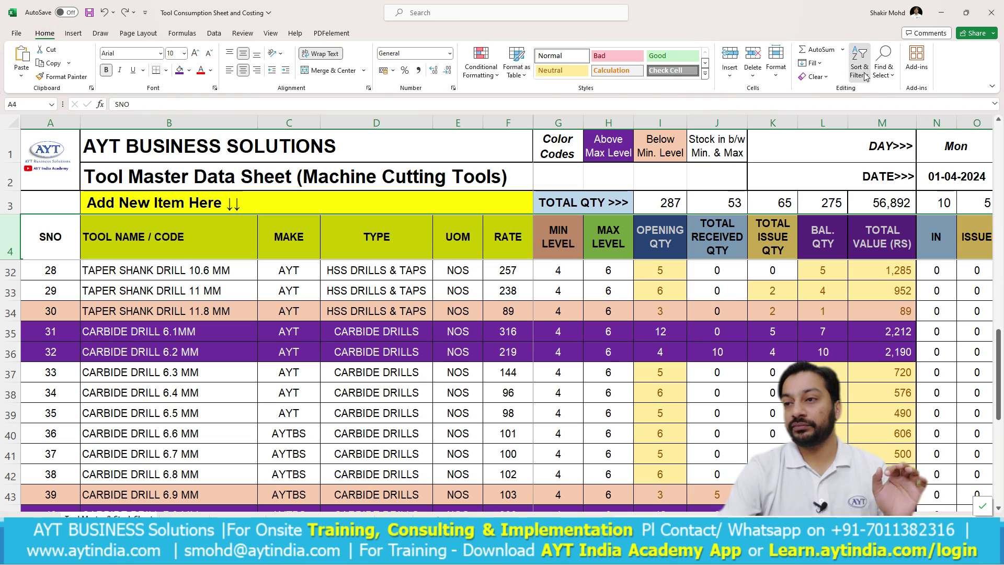
click(859, 68)
click(876, 136)
click(590, 270)
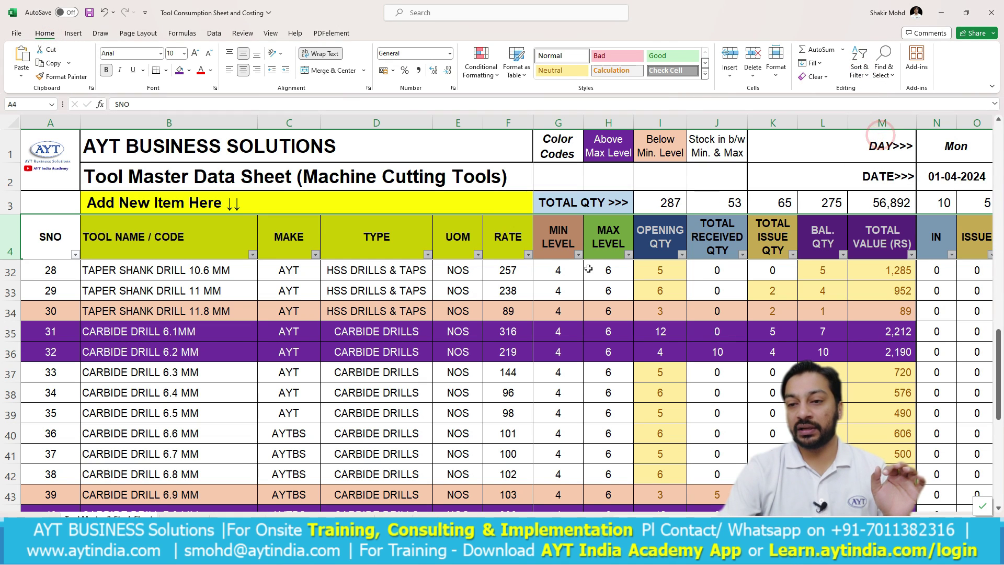
- Filter the Min Level column by the purple cell color and review the tools stocked above maximum level
click(578, 255)
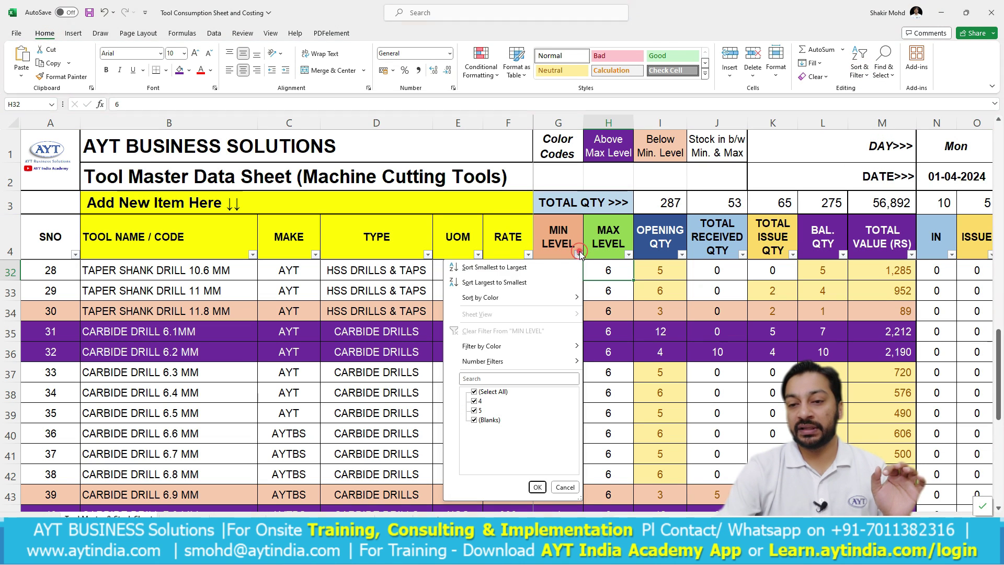
click(559, 347)
click(612, 365)
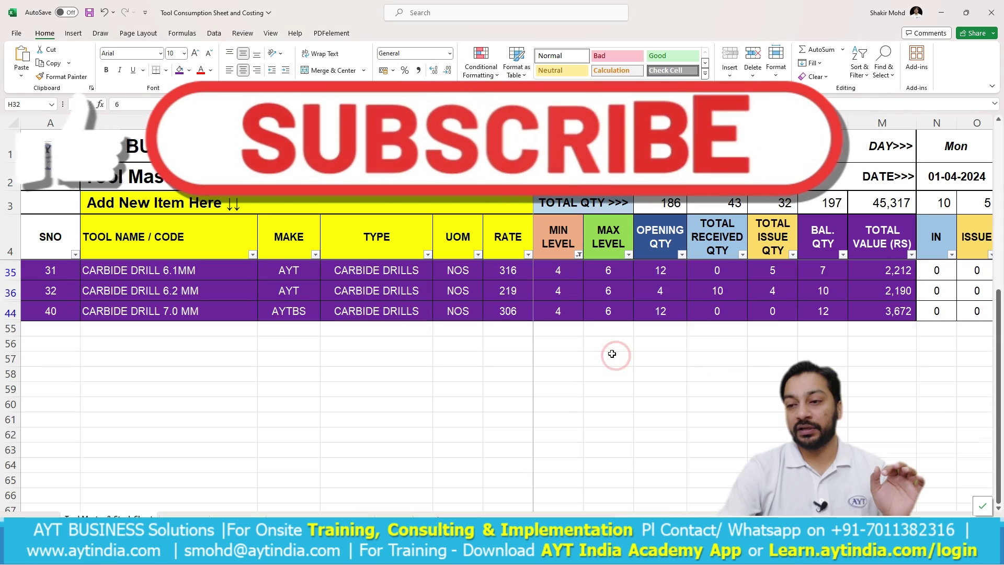
scroll(622, 350, up, 5)
scroll(629, 344, down, 3)
scroll(629, 345, up, 3)
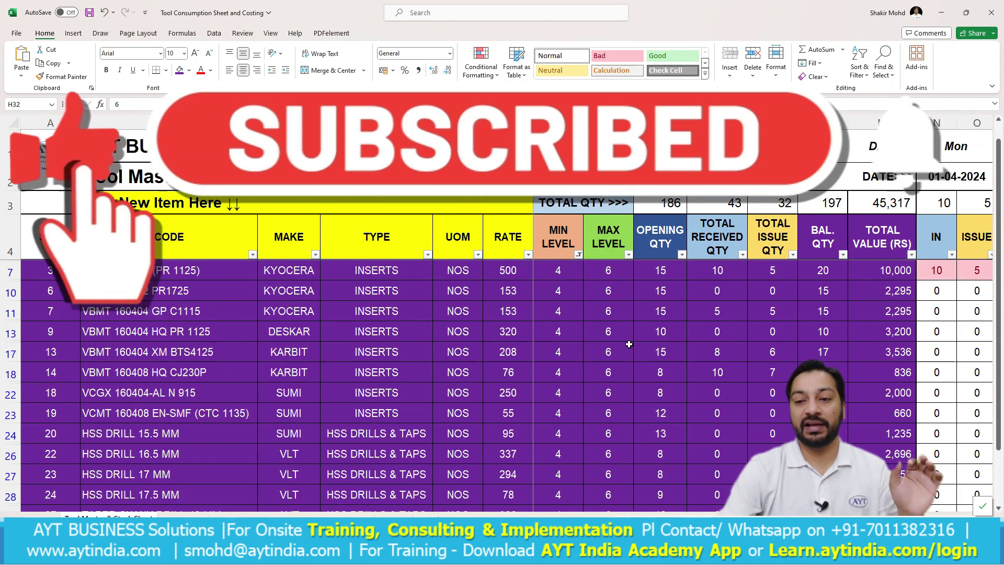
scroll(629, 344, down, 3)
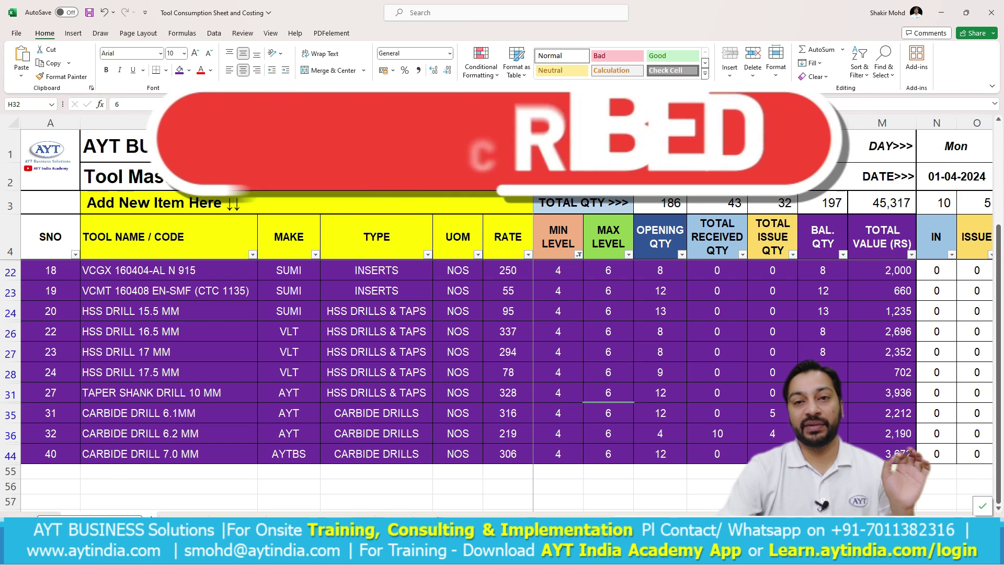
scroll(589, 401, up, 3)
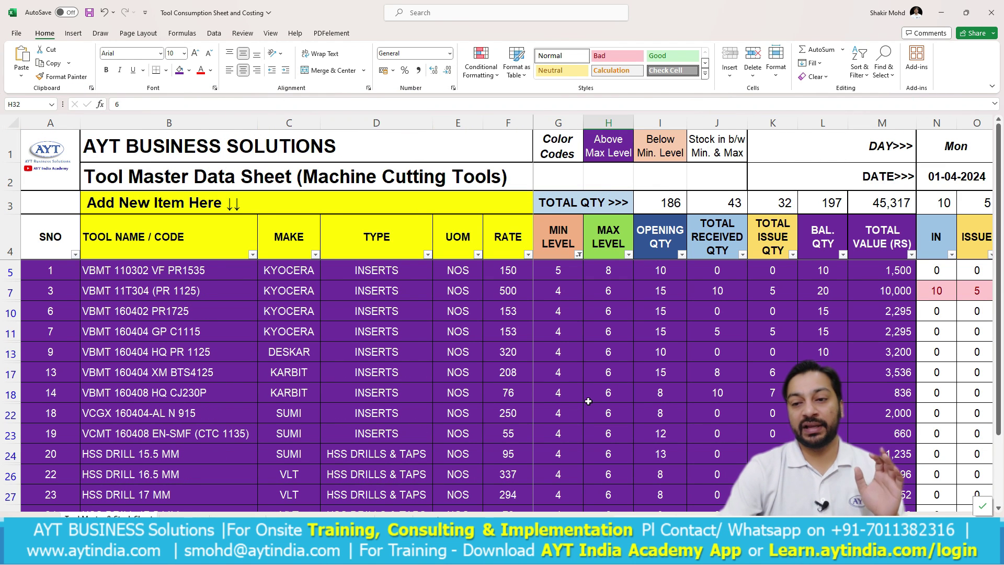
- Switch the Min Level filter to the orange cell color to view the tools below minimum level
click(578, 255)
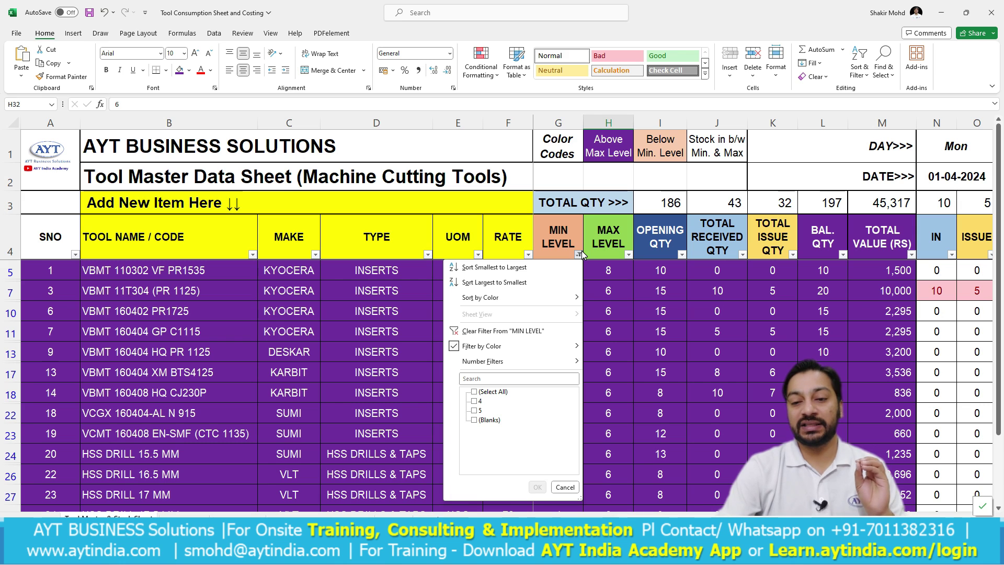
mouse_move(546, 346)
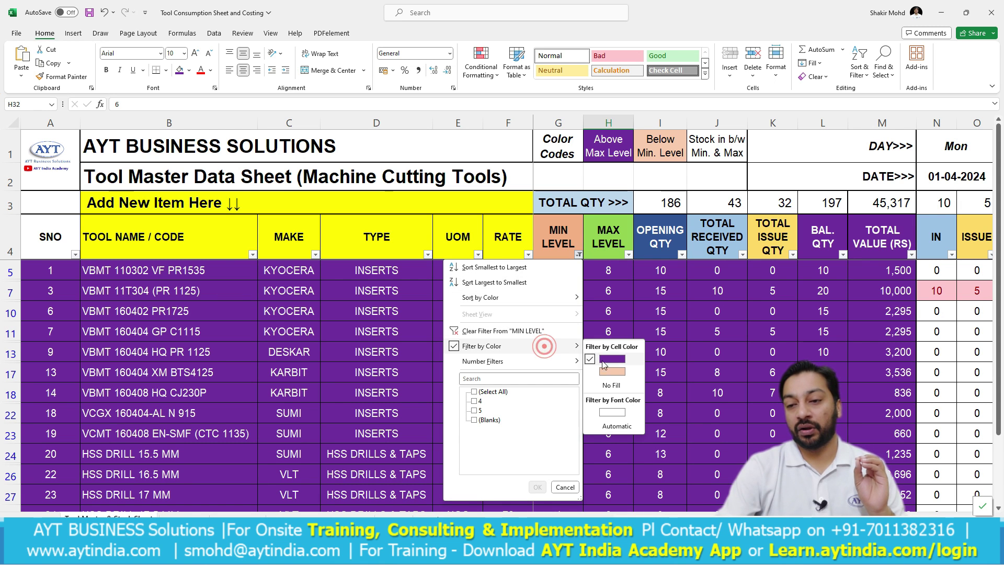
click(609, 372)
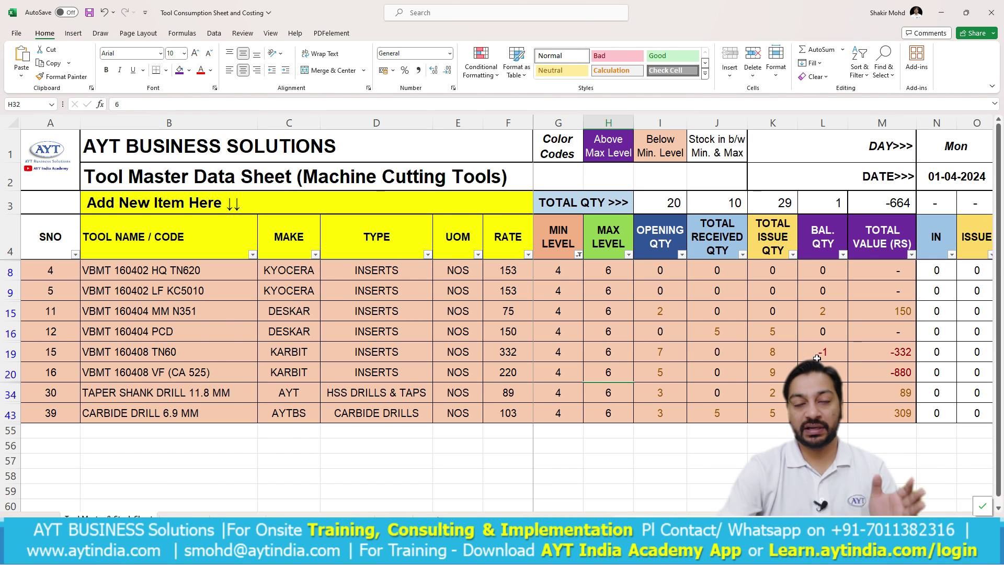
- Reset the Min Level filter to show all tools, review the full list and select the Color Codes cell
click(579, 255)
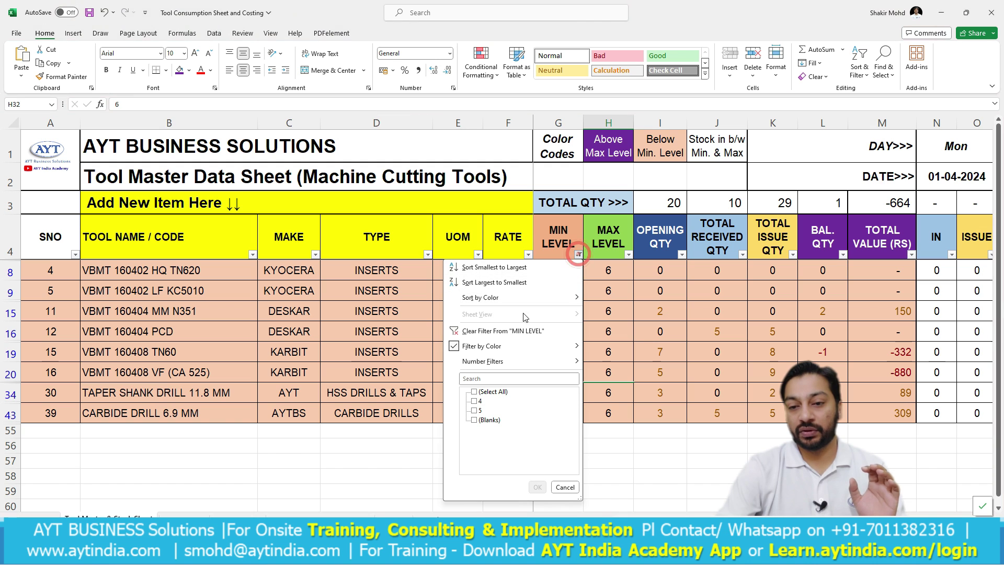
mouse_move(486, 348)
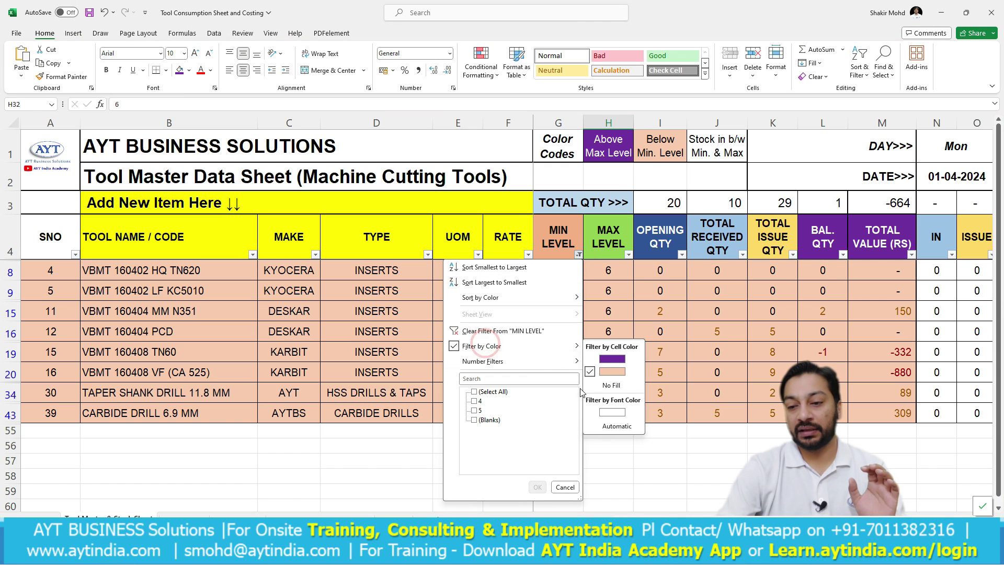
click(490, 394)
click(537, 486)
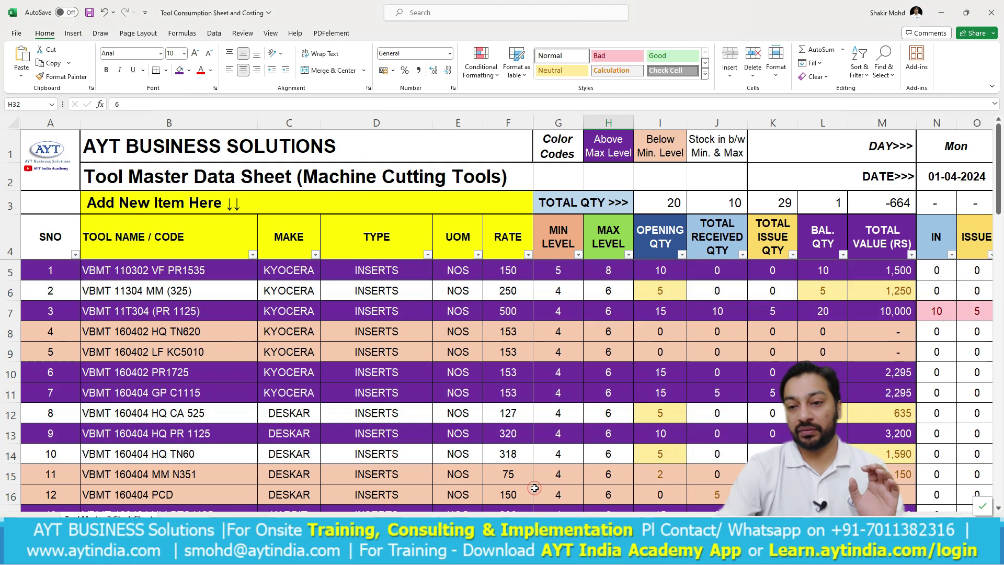
scroll(544, 364, down, 6)
scroll(544, 364, down, 5)
scroll(544, 364, up, 11)
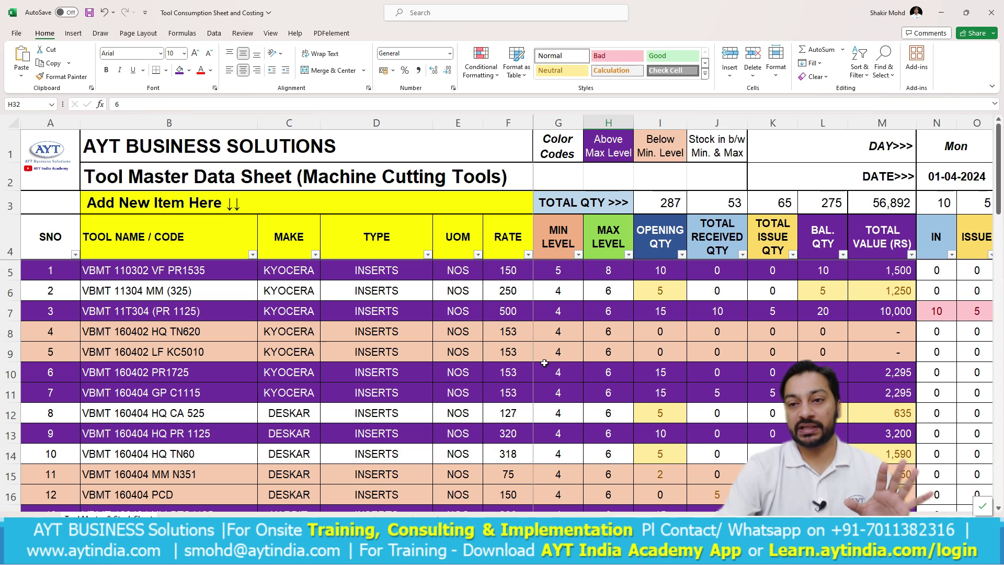
click(578, 142)
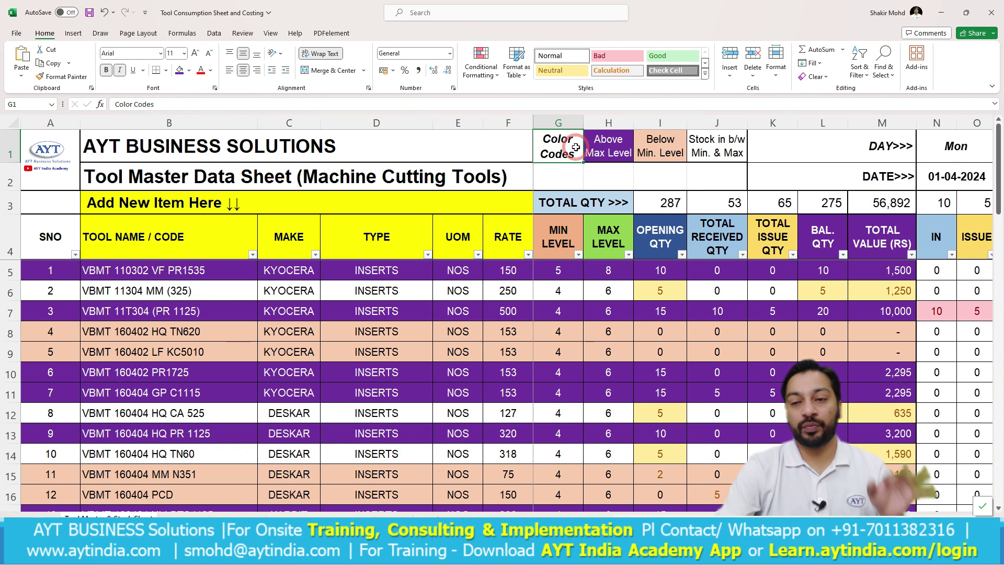
- Review the color legend cells for stock above maximum, below minimum and in between, and compare them with the highlighted tool rows
click(609, 152)
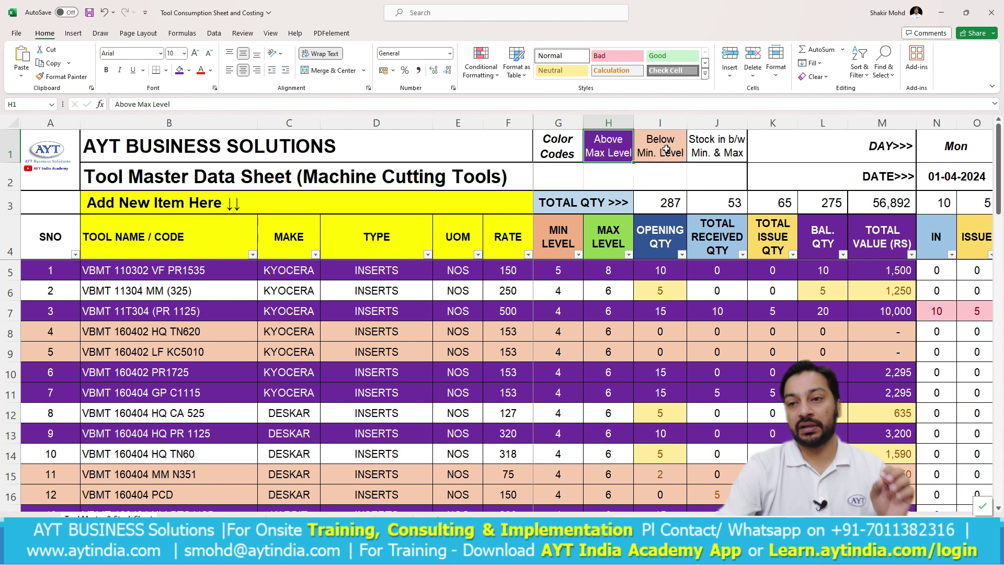
click(666, 150)
click(700, 140)
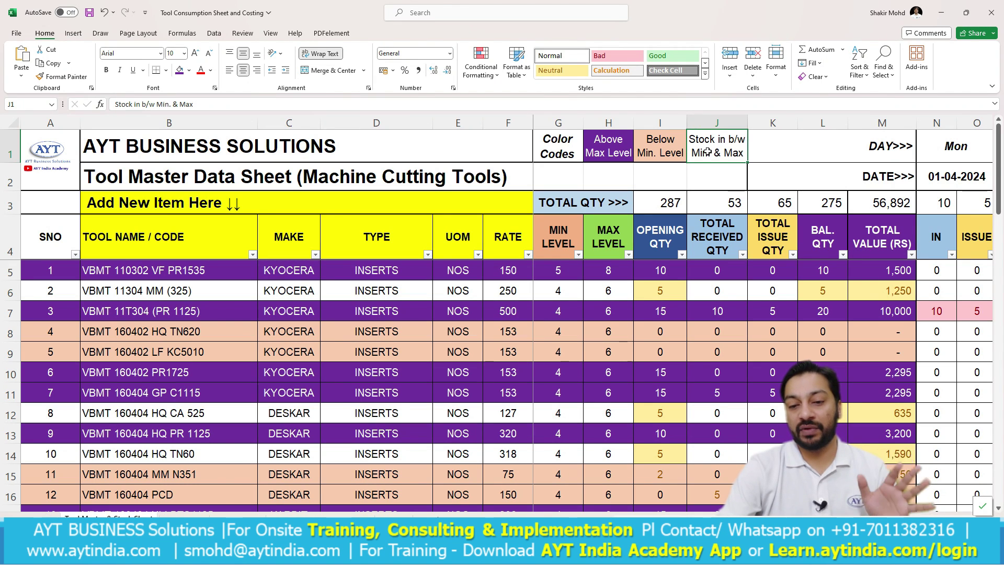
scroll(708, 152, down, 8)
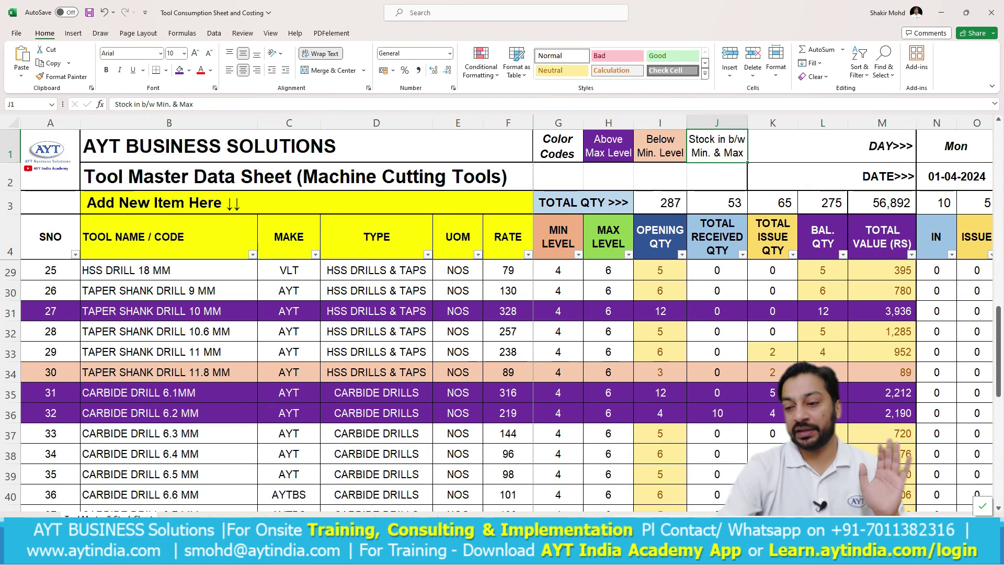
scroll(663, 506, right, 5)
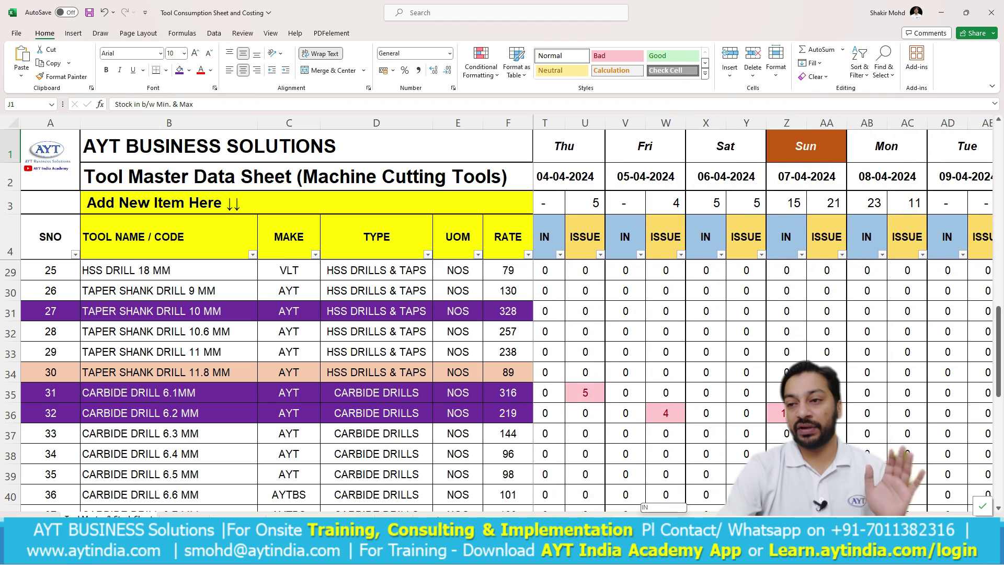
scroll(663, 506, left, 5)
- Examine the daily IN and ISSUE columns of the tool master sheet through the end of April 2024
click(183, 515)
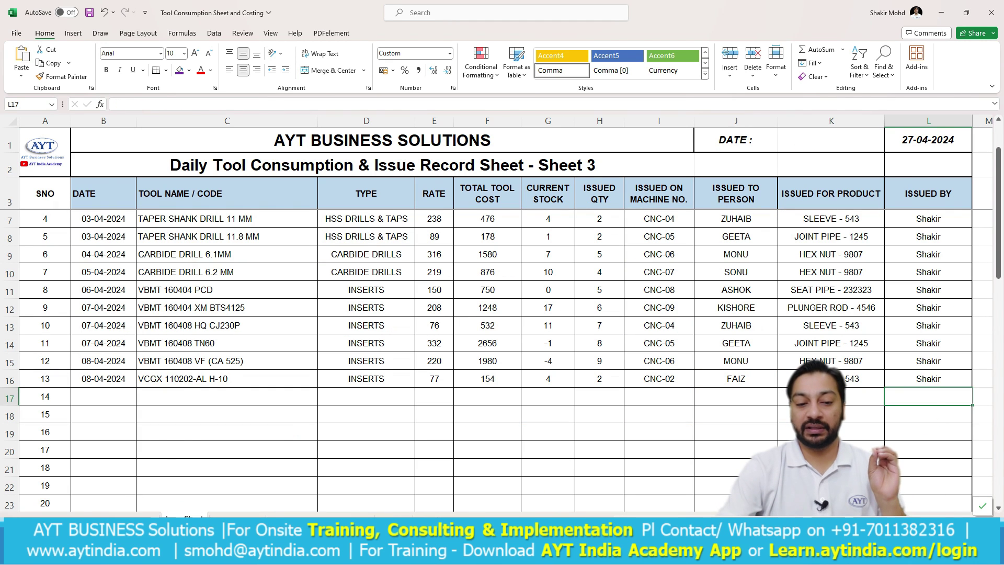
click(89, 516)
scroll(525, 491, up, 8)
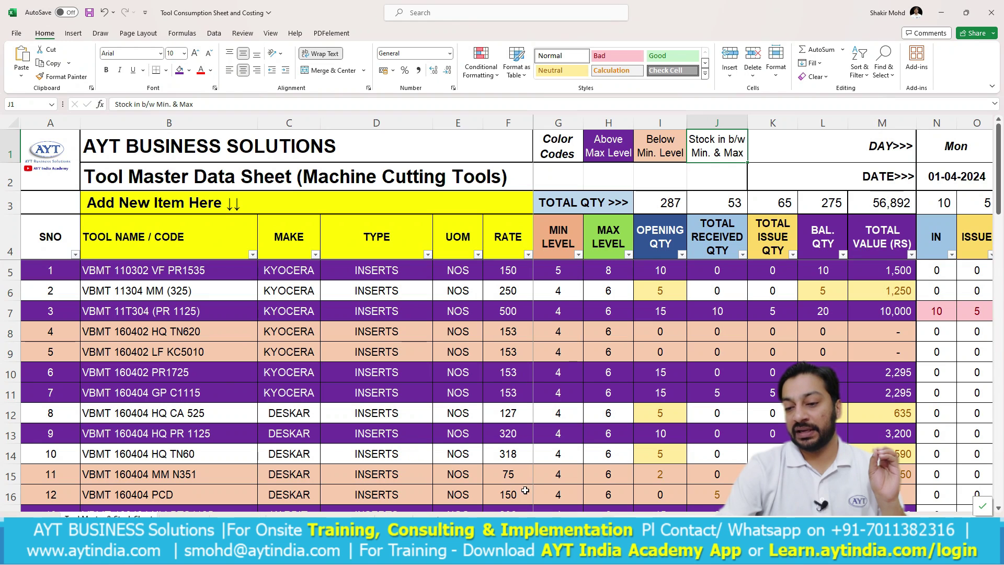
scroll(631, 504, right, 10)
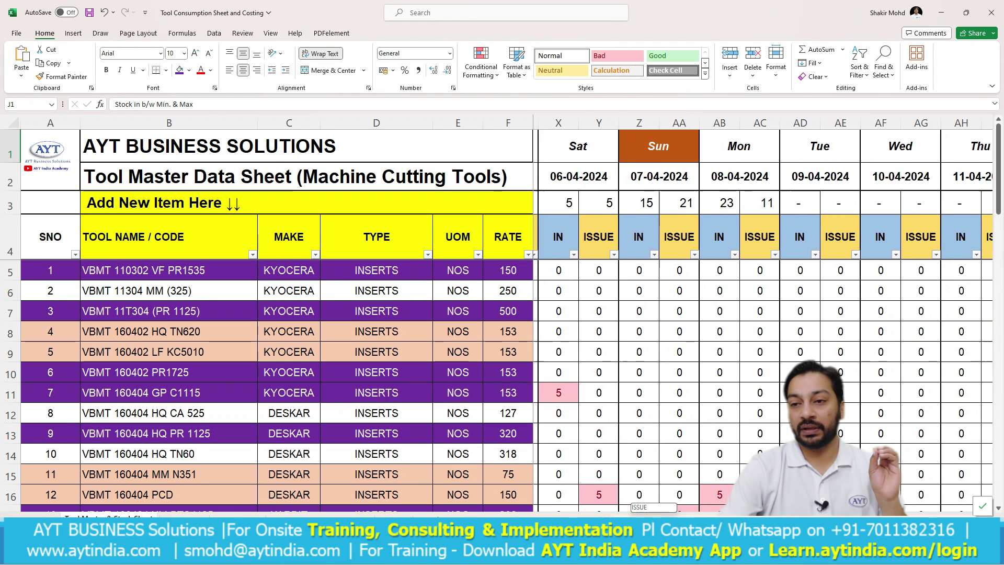
scroll(630, 503, right, 2)
scroll(557, 432, left, 1)
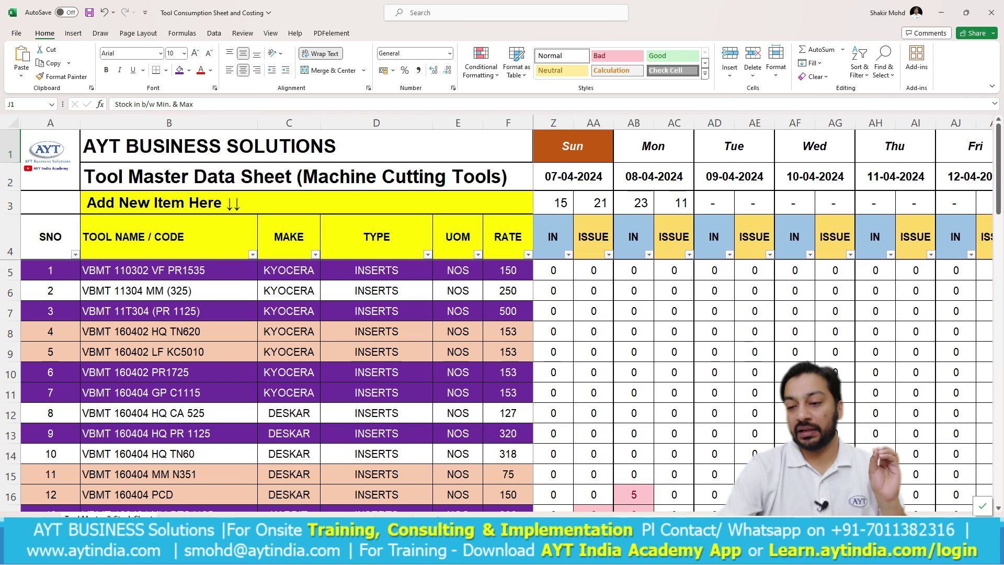
scroll(764, 314, right, 20)
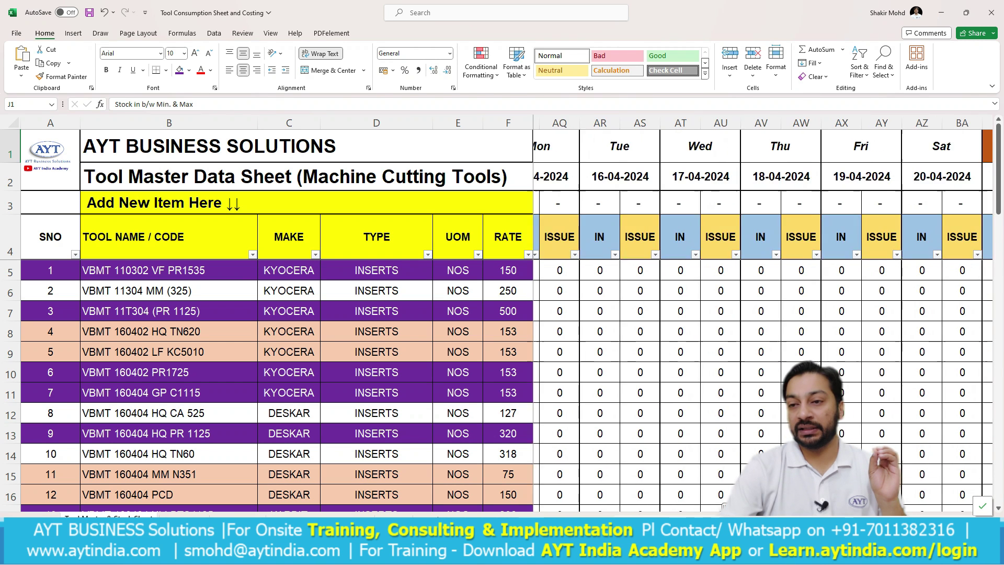
scroll(764, 313, right, 14)
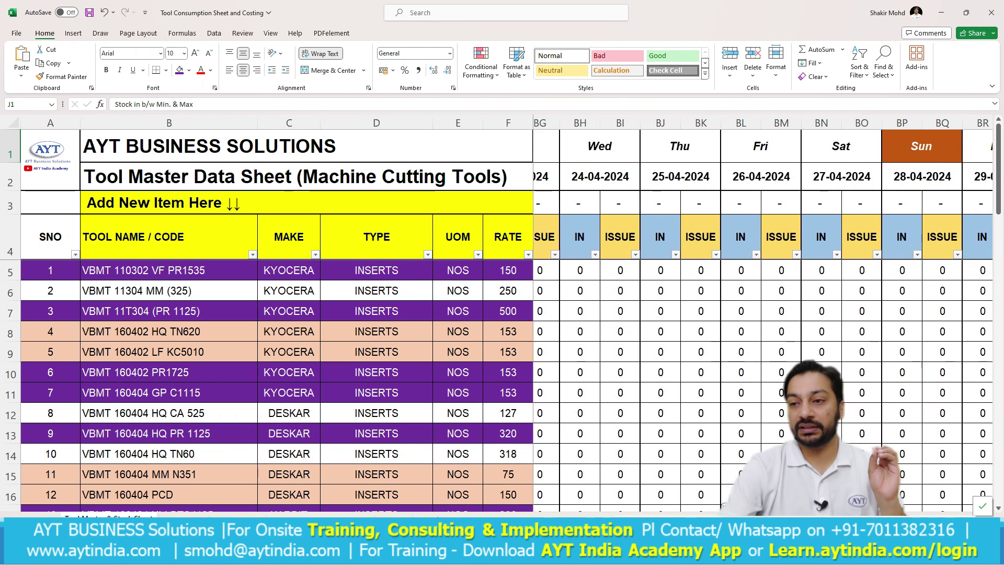
scroll(763, 314, right, 3)
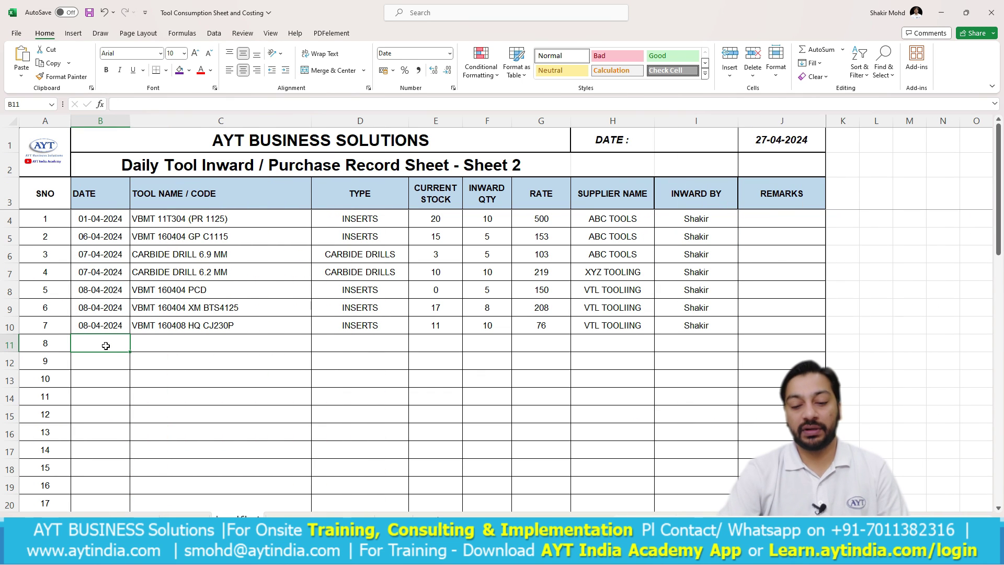
- Enter the current date, 27-04-2024, for entry 8 on the Daily Tool Inward / Purchase Record sheet
key(ctrl+semicolon)
click(309, 415)
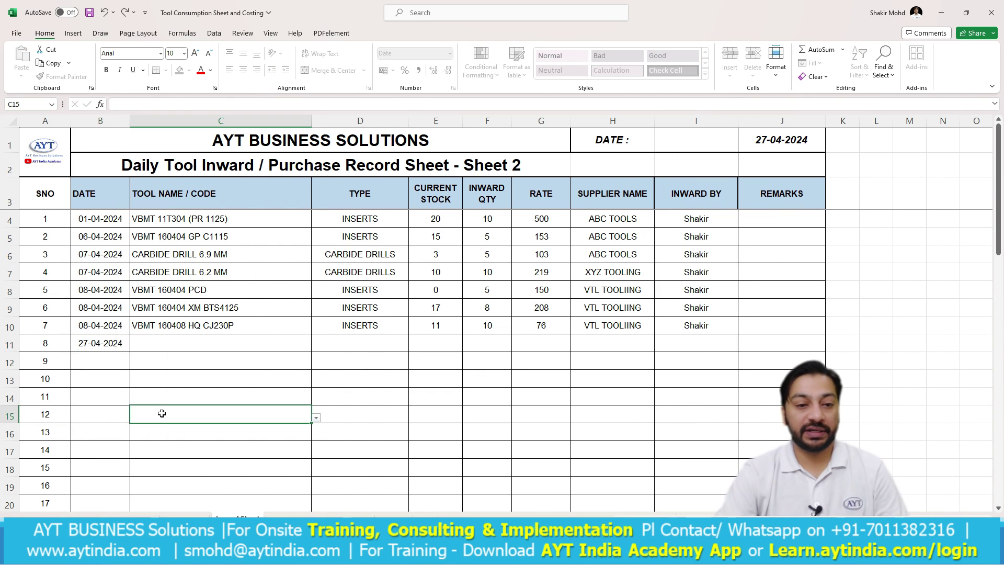
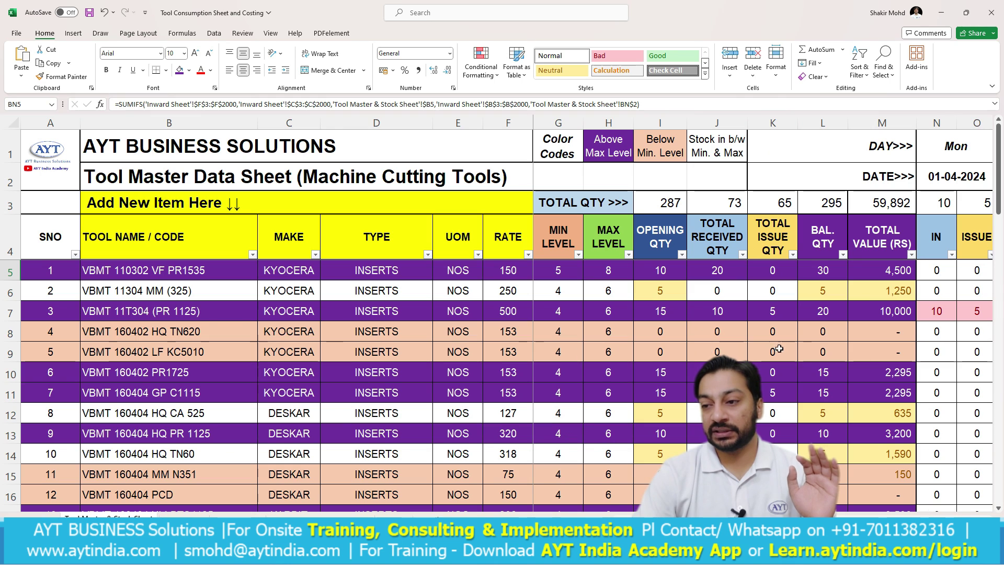
- Compare the tool rates in the master sheet with the rates on the inward and issue record sheets
scroll(570, 439, down, 2)
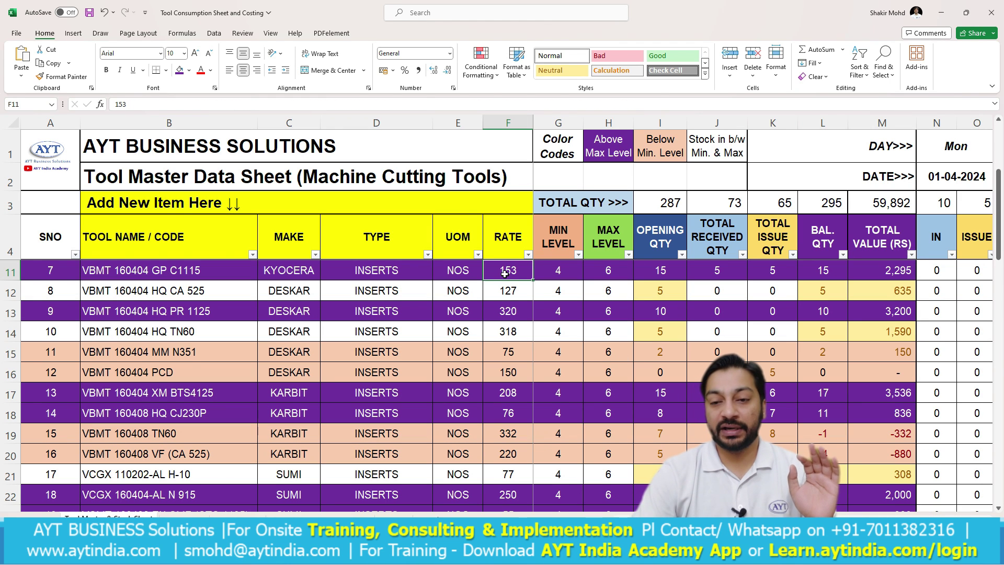
click(505, 373)
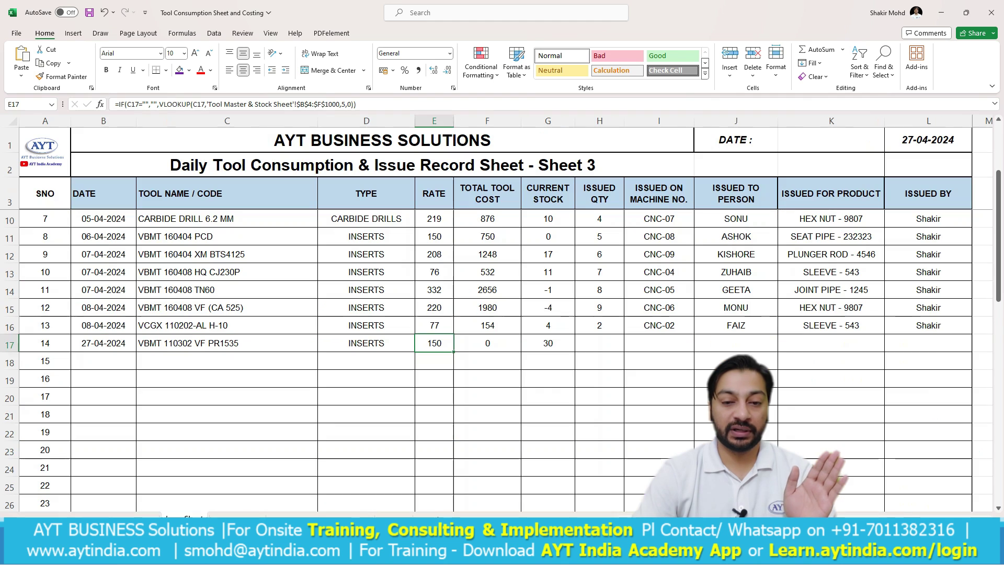
key(ctrl+Page_Down)
key(ctrl+Page_Up)
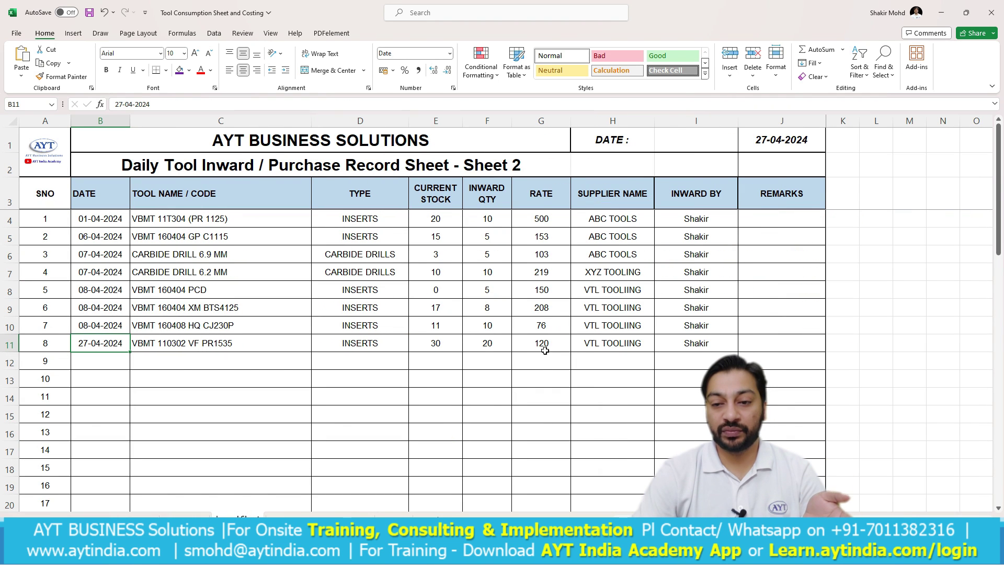
click(177, 511)
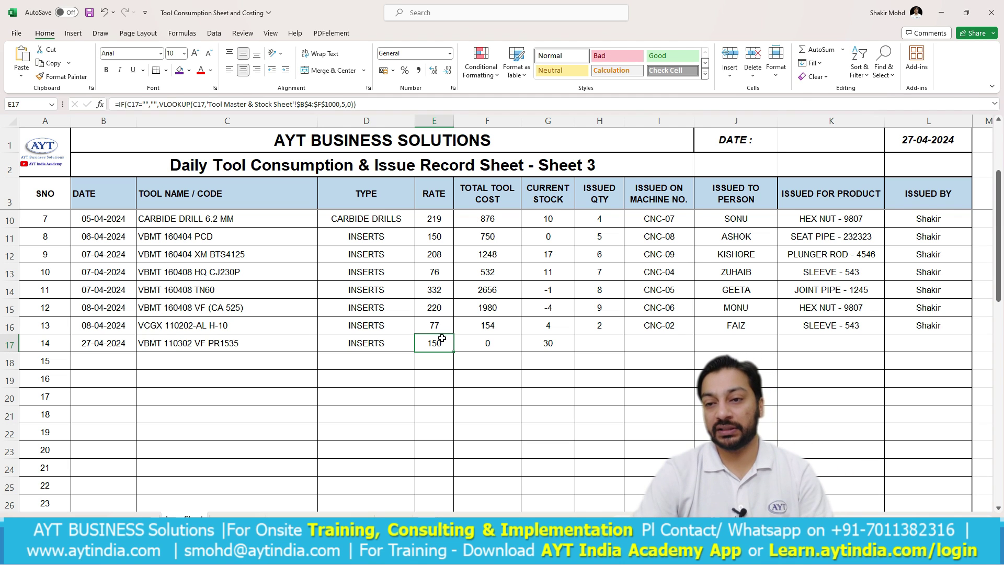
- Check the current stock of entry 14 on the issue record sheet and enter an issued quantity of 10
click(589, 343)
click(566, 348)
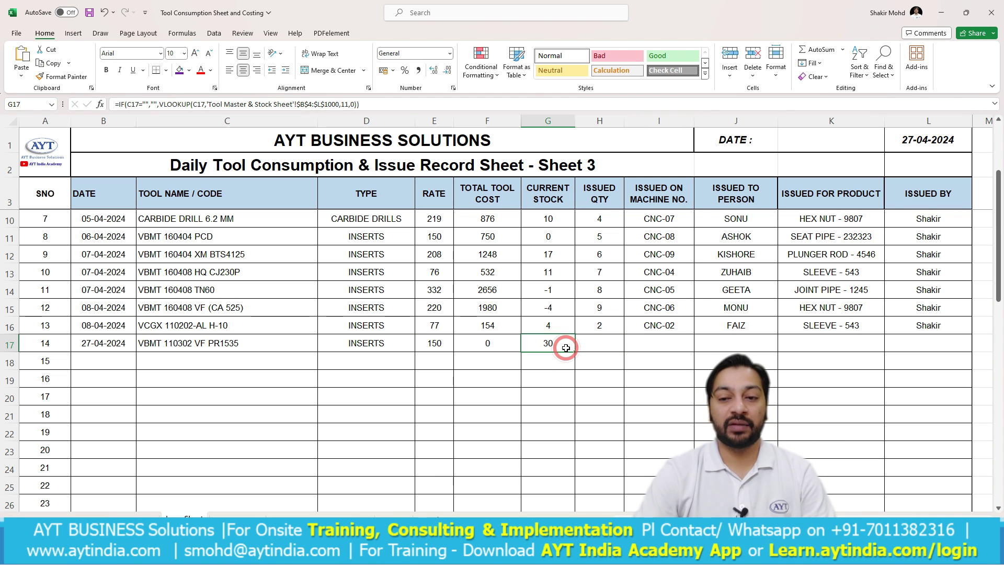
click(585, 340)
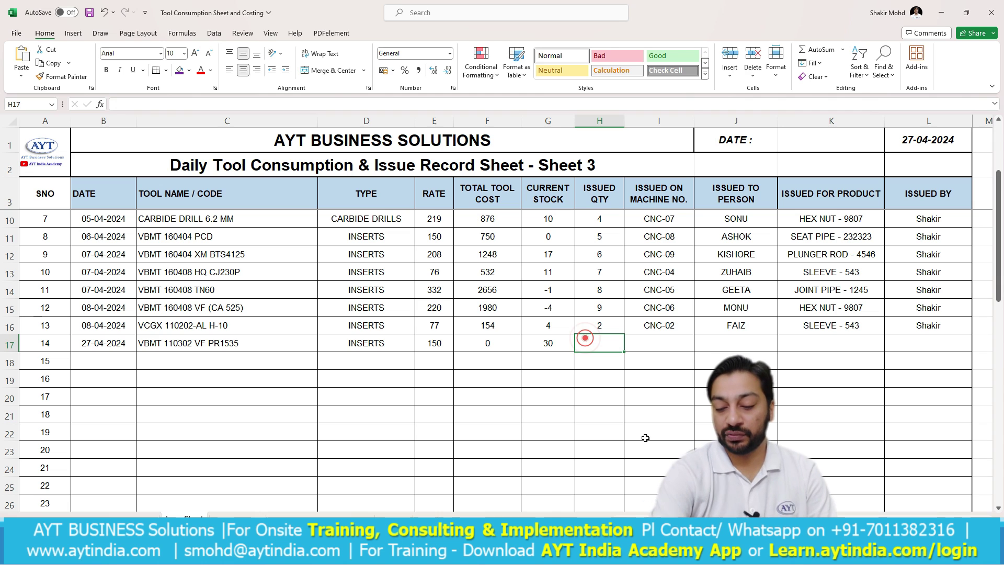
text(10)
key(Tab)
- Fill entry 14 with machine CNC-02, the recipient and product SLEEVE - 543 by copying those values down from entry 13
key(shift+Up)
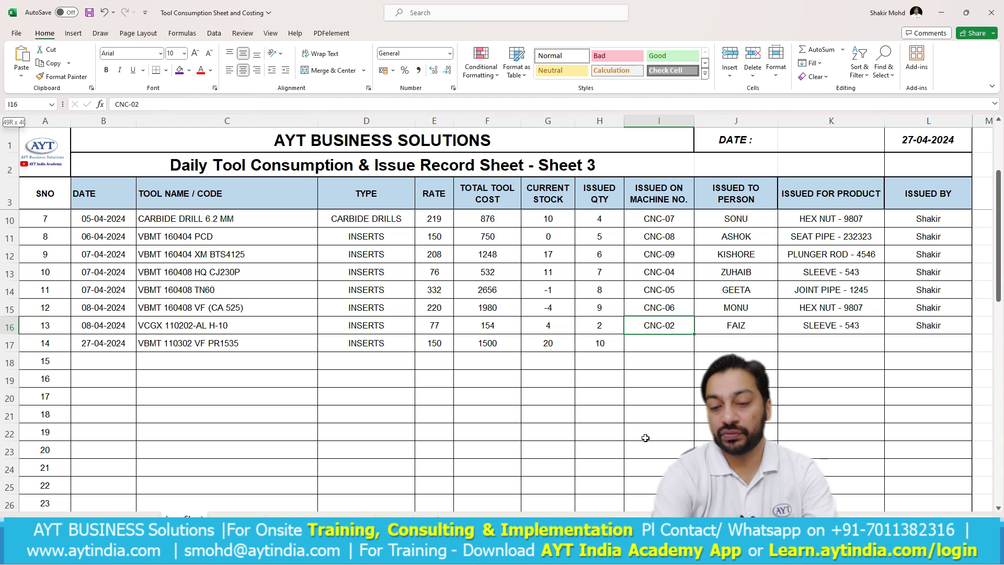
key(Right)
key(shift+Down)
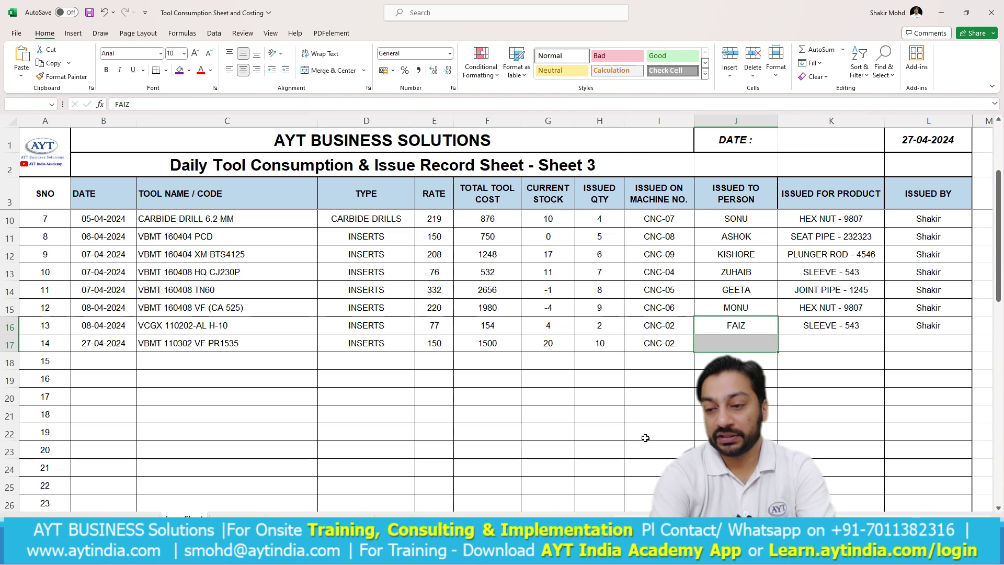
key(ctrl+d)
key(Right)
key(shift+Down)
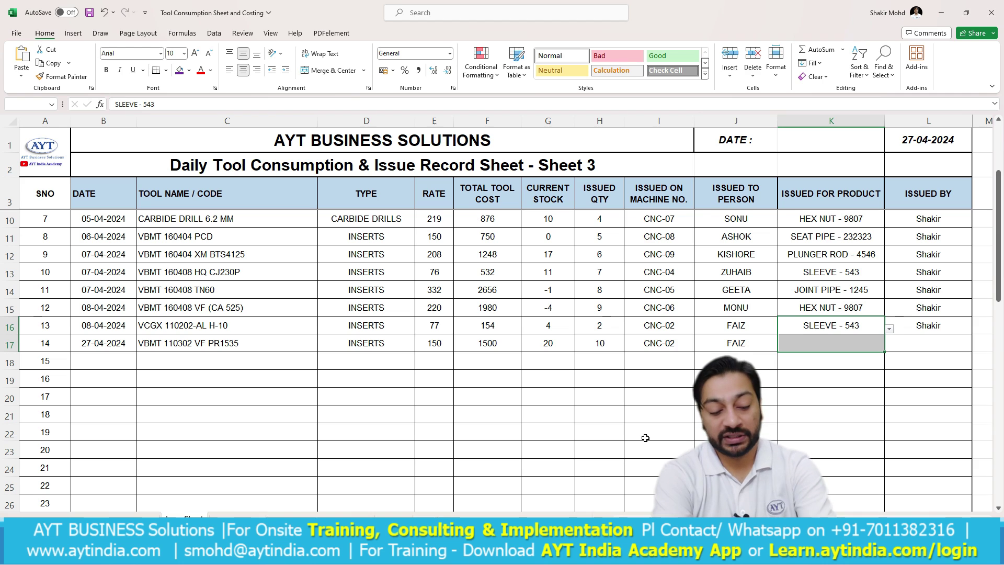
key(ctrl+d)
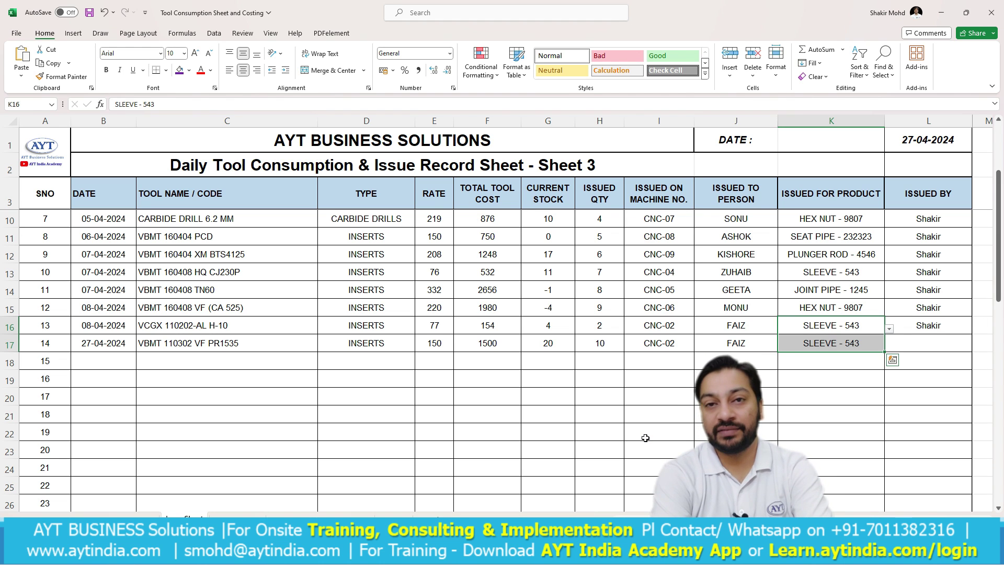
- Change the issued product of entry 14 to SEAT PIPE - 232323 and set it back to SLEEVE - 543
click(871, 343)
click(889, 346)
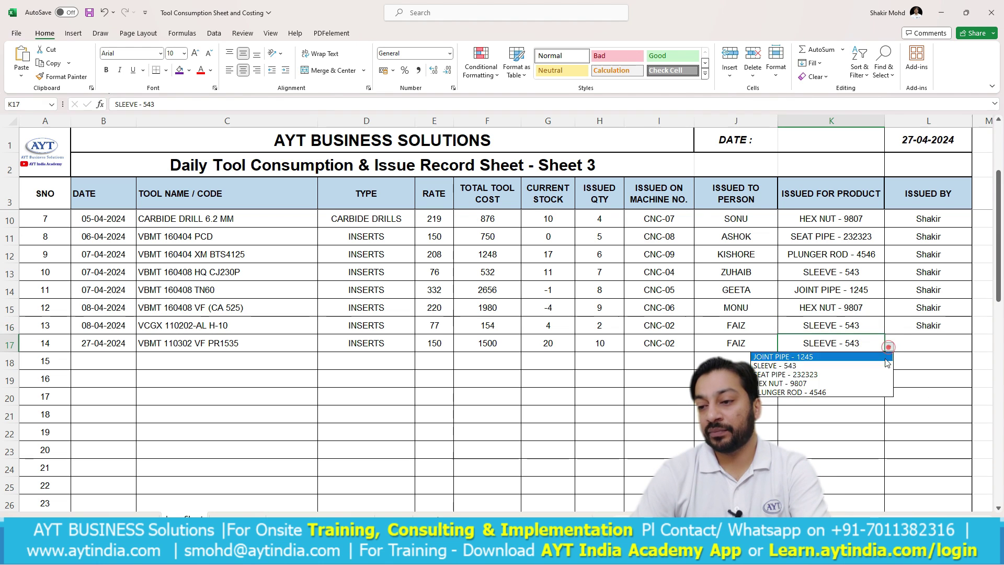
click(824, 374)
click(851, 378)
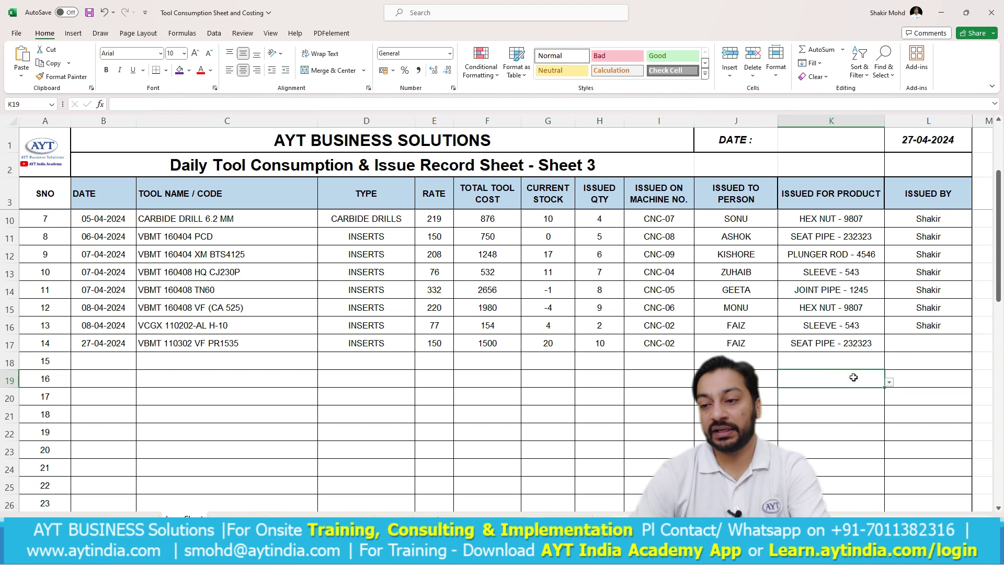
click(852, 342)
click(889, 346)
click(856, 361)
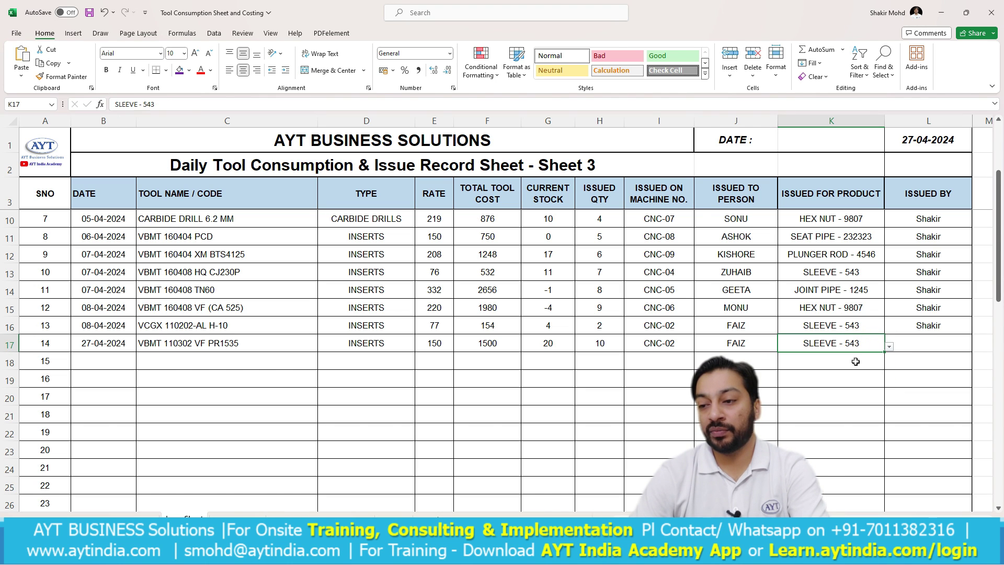
- Review the product names on the Product Master & Prod. Record sheet that feed the issued product list
key(ctrl+Page_Down)
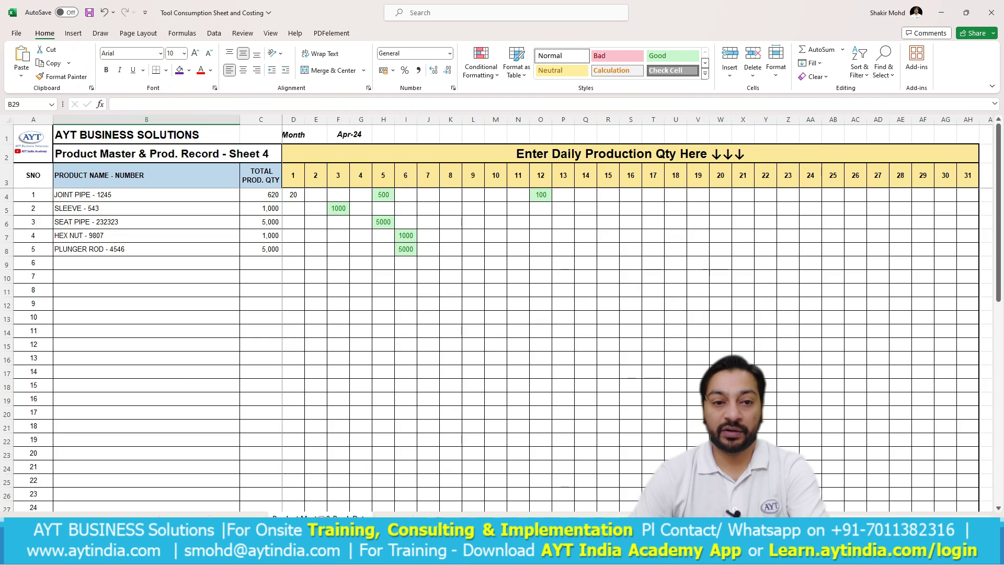
click(107, 197)
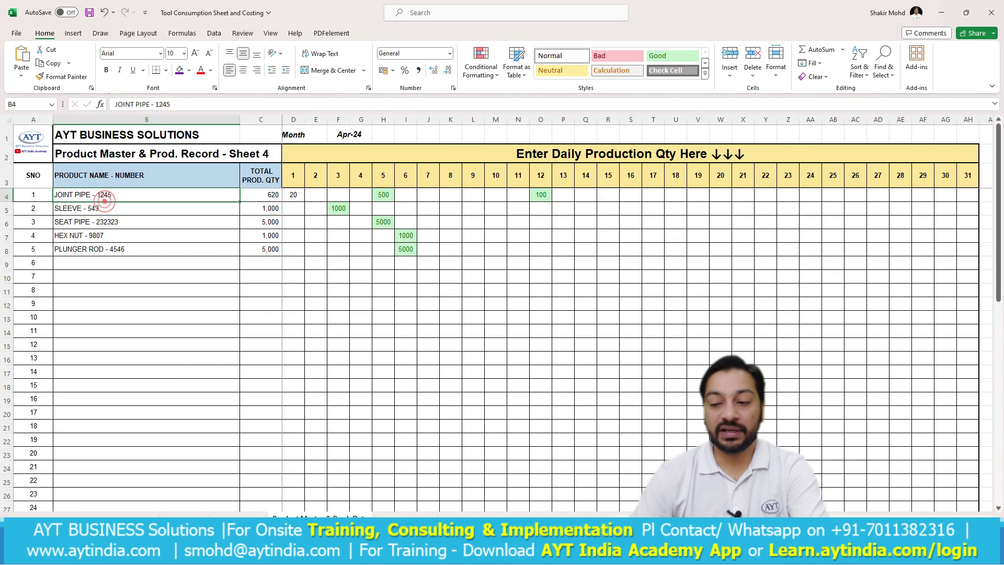
scroll(195, 281, up, 3)
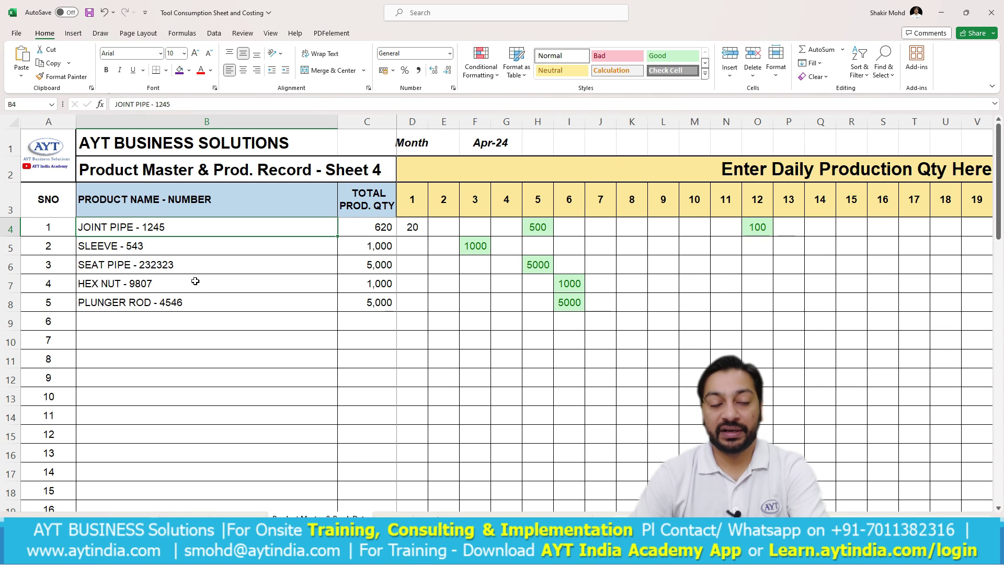
click(120, 517)
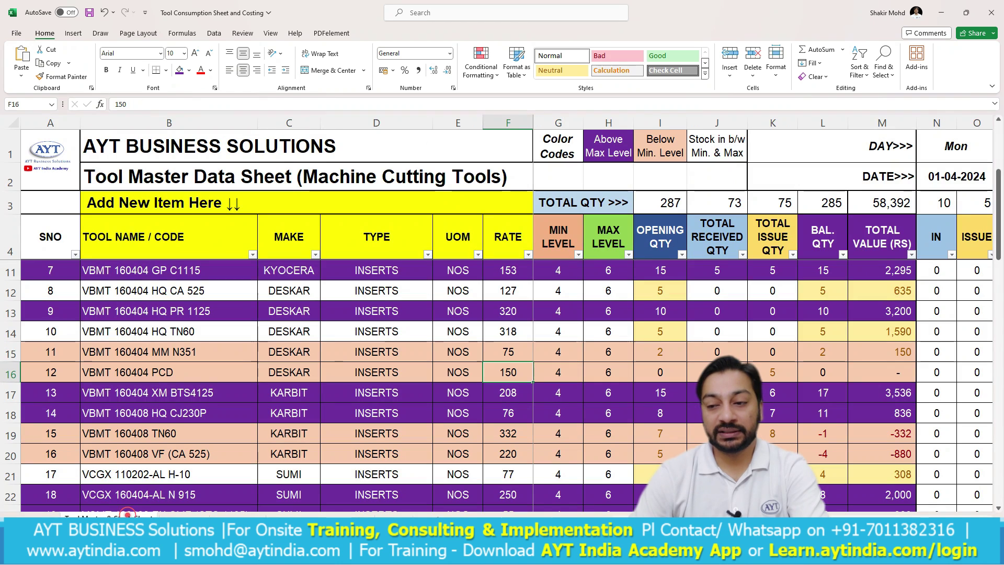
- Return to the issue record sheet and copy the issuer's name from entry 13 down to entry 14
click(199, 517)
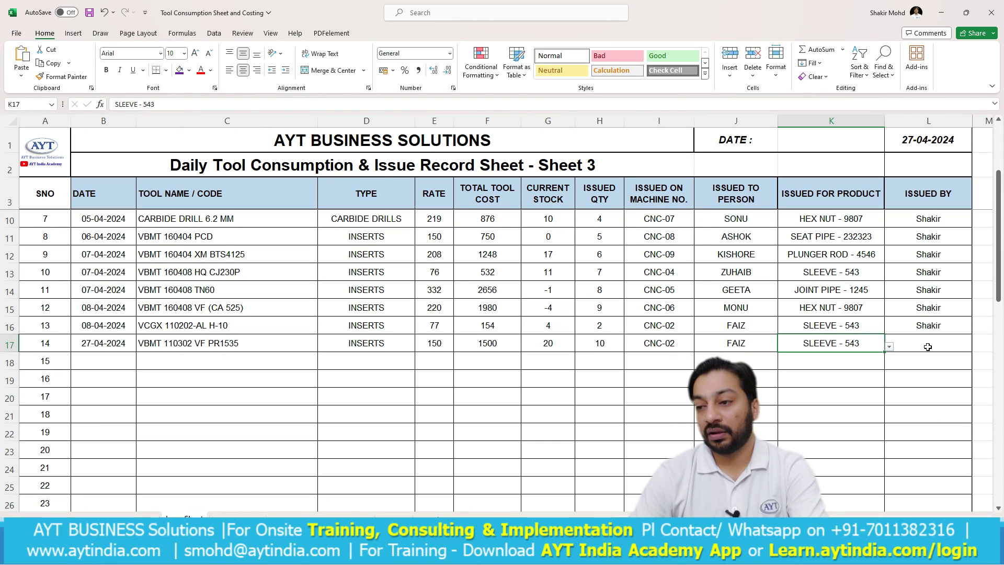
click(928, 325)
drag(930, 340, 929, 340)
click(912, 385)
scroll(912, 385, up, 2)
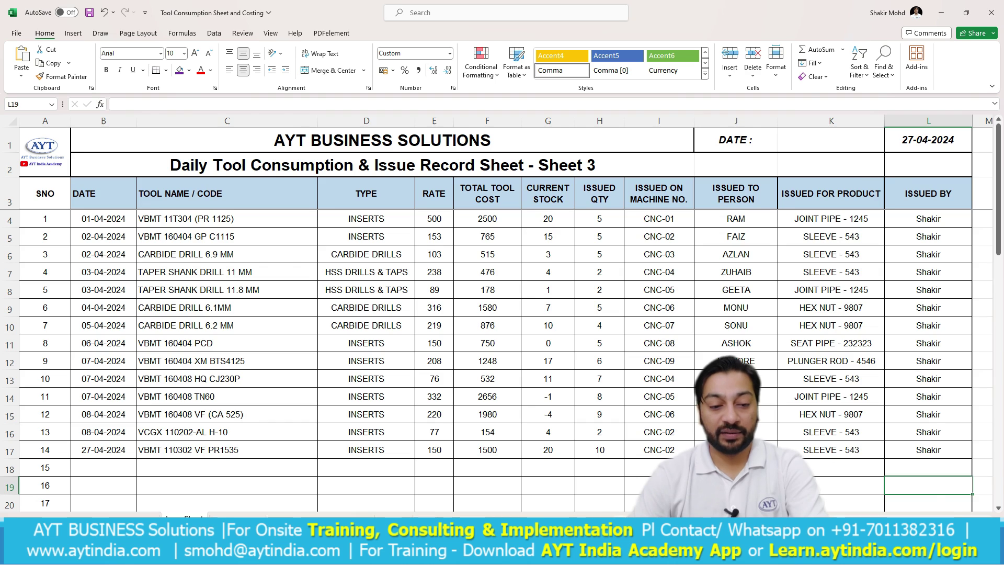
- Check the 27-04-2024 IN and ISSUE quantities of VBMT 110302 VF PR1535 on the tool master sheet
key(ctrl+Page_Up)
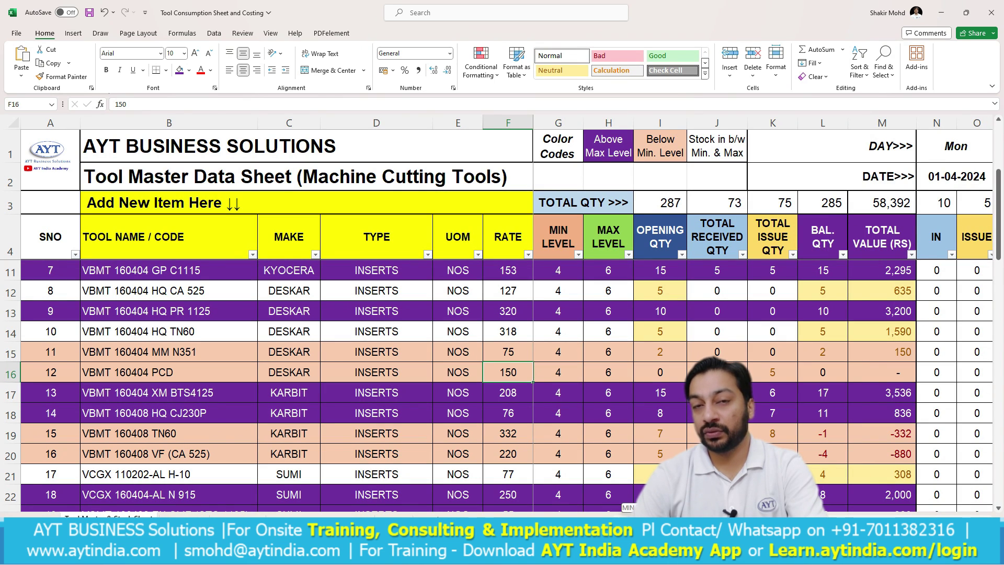
scroll(764, 313, right, 15)
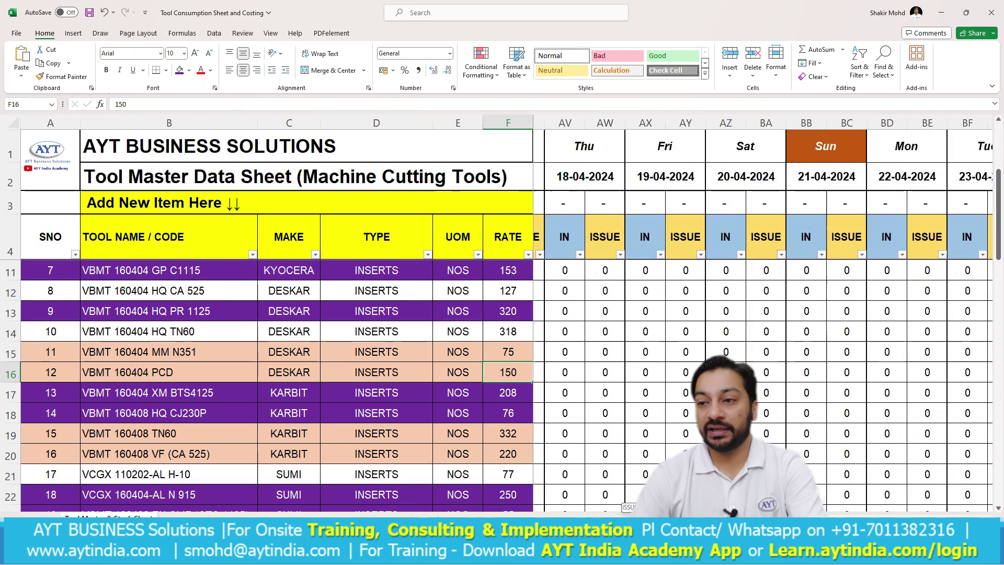
scroll(807, 359, right, 14)
scroll(807, 359, up, 2)
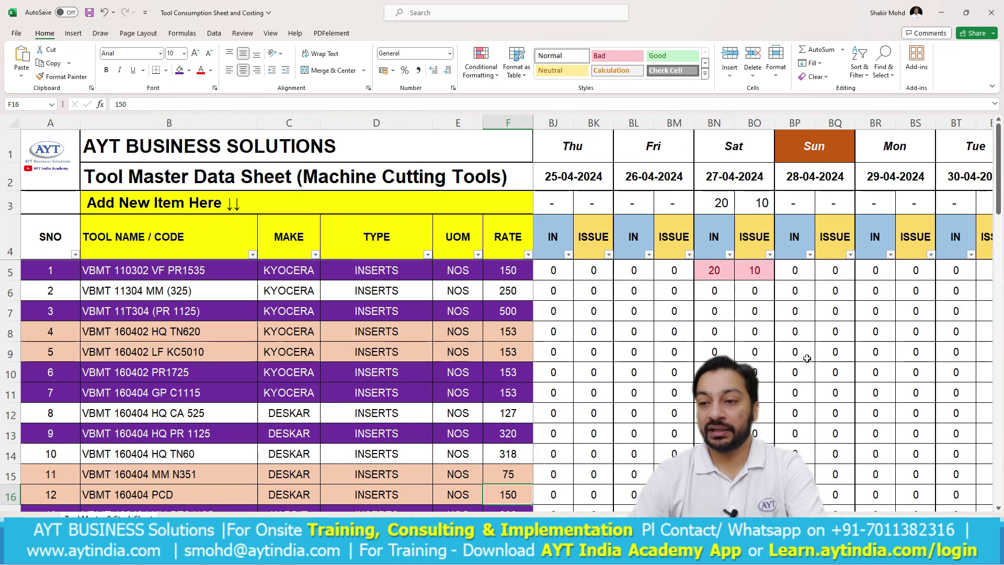
- Check how the 27-04-2024 entries of VBMT 110302 VF PR1535 feed its received, issued and balance quantities and total value against its maximum level
click(712, 269)
click(751, 267)
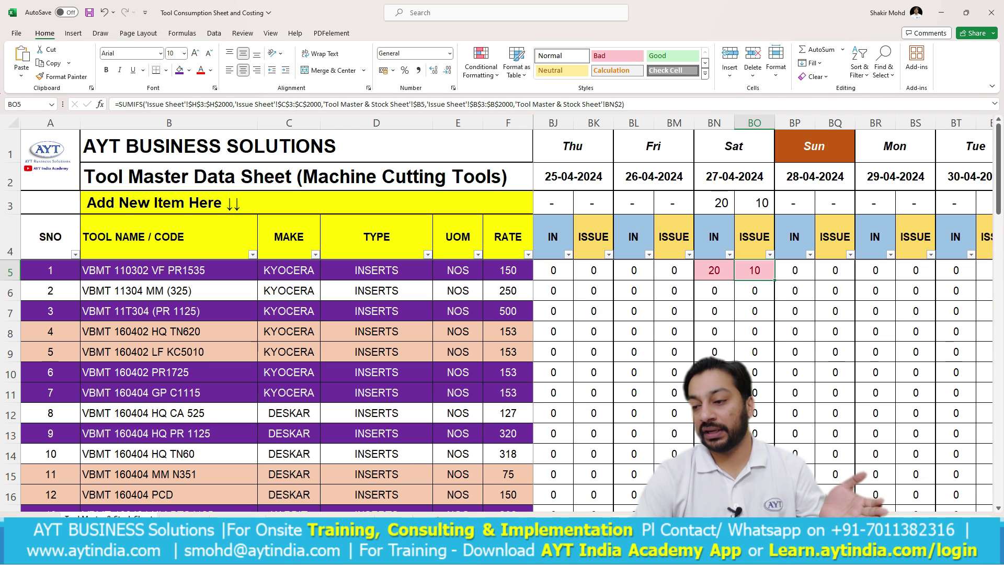
scroll(833, 265, left, 15)
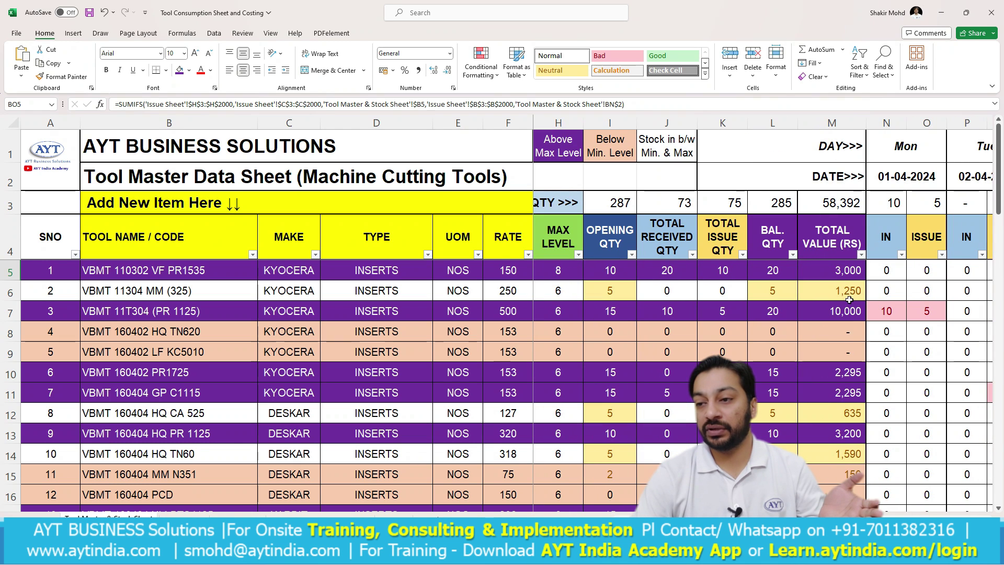
click(832, 265)
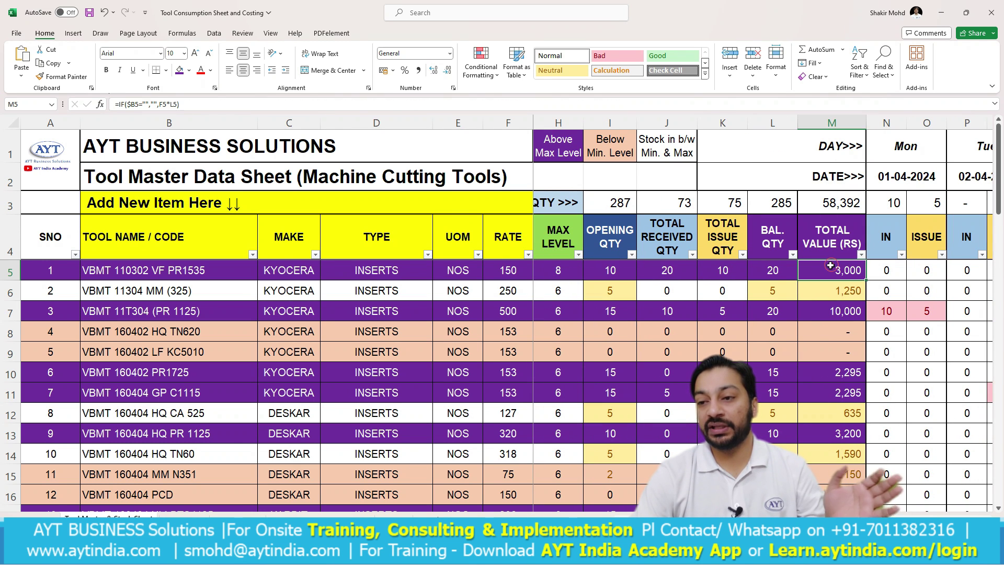
click(774, 271)
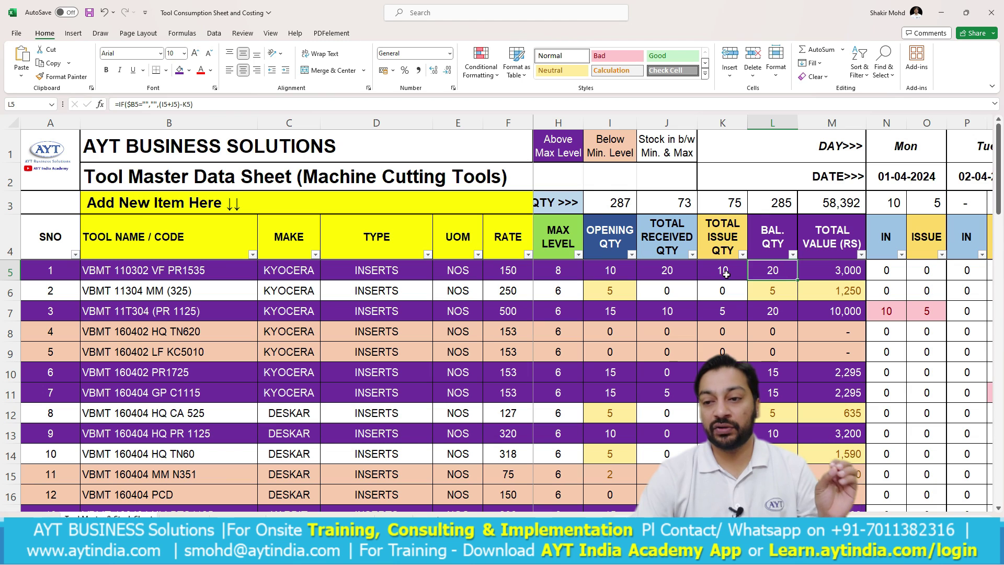
click(665, 270)
click(727, 272)
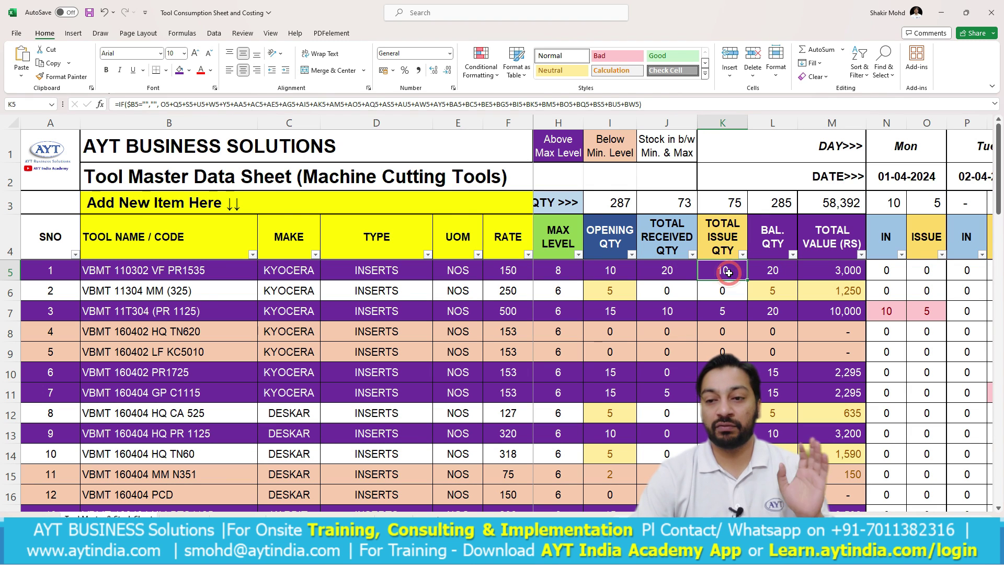
click(617, 272)
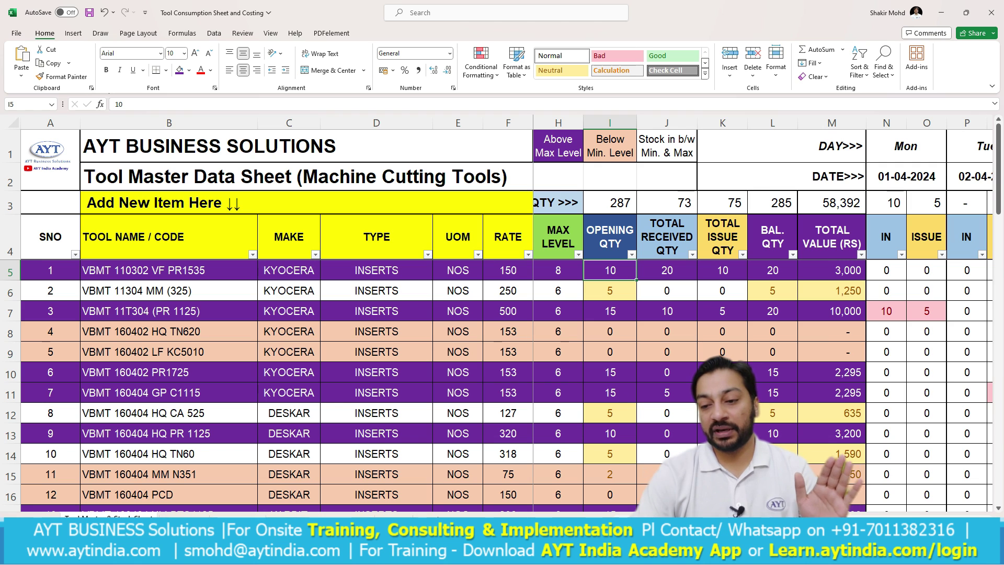
click(556, 268)
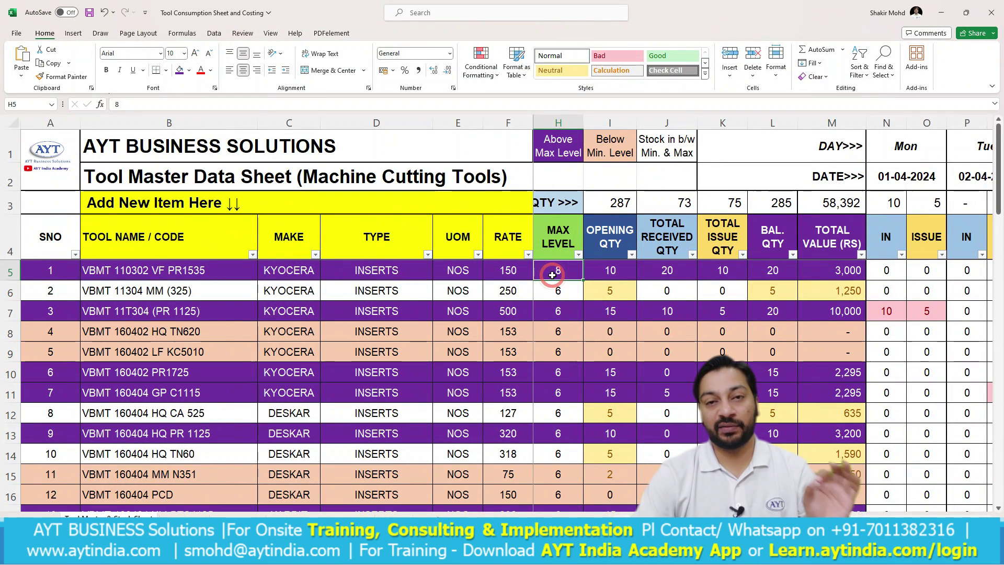
click(771, 271)
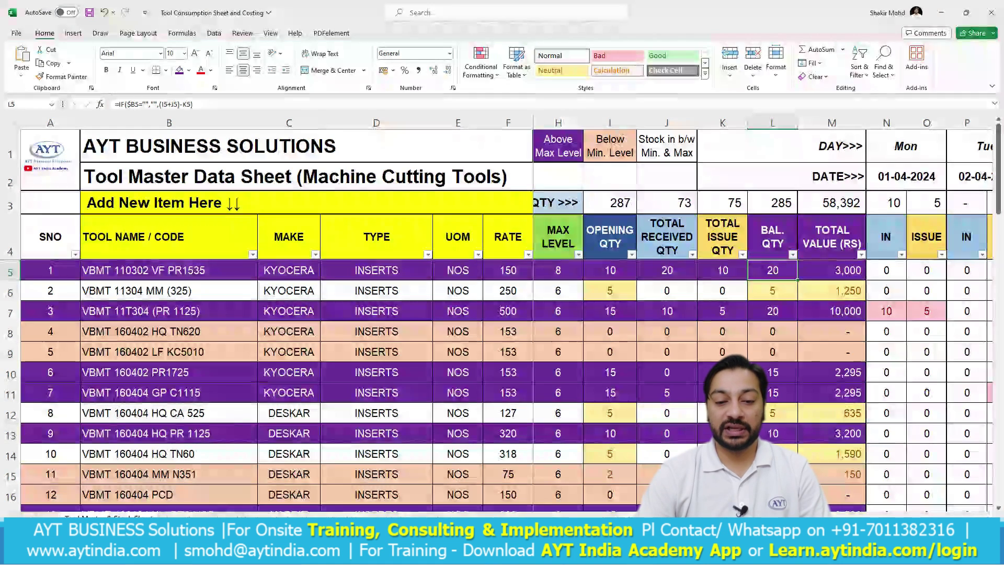
- On the Product Master & Prod. Record sheet, enter a production quantity of 100 for SLEEVE - 543 on day 12
click(292, 514)
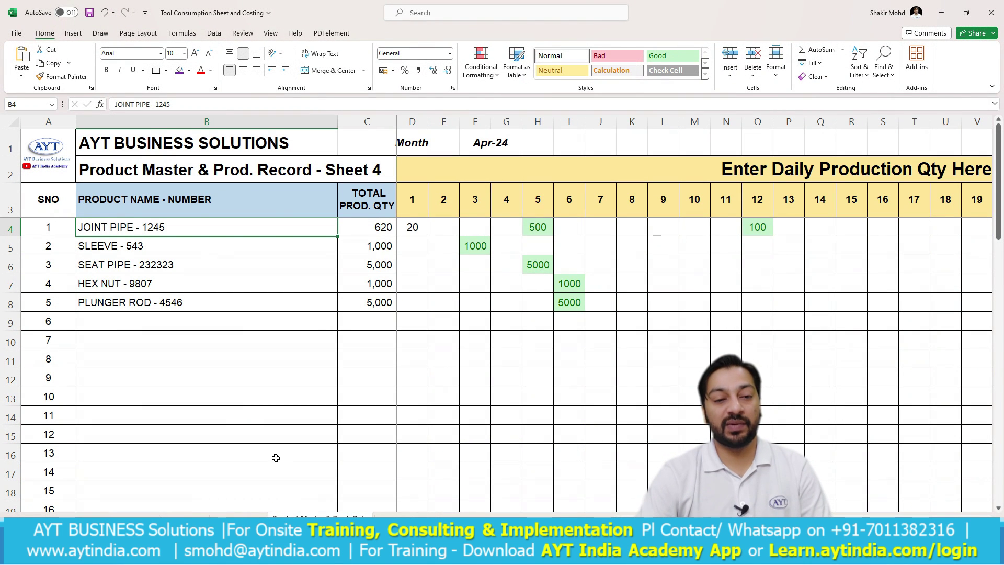
click(283, 314)
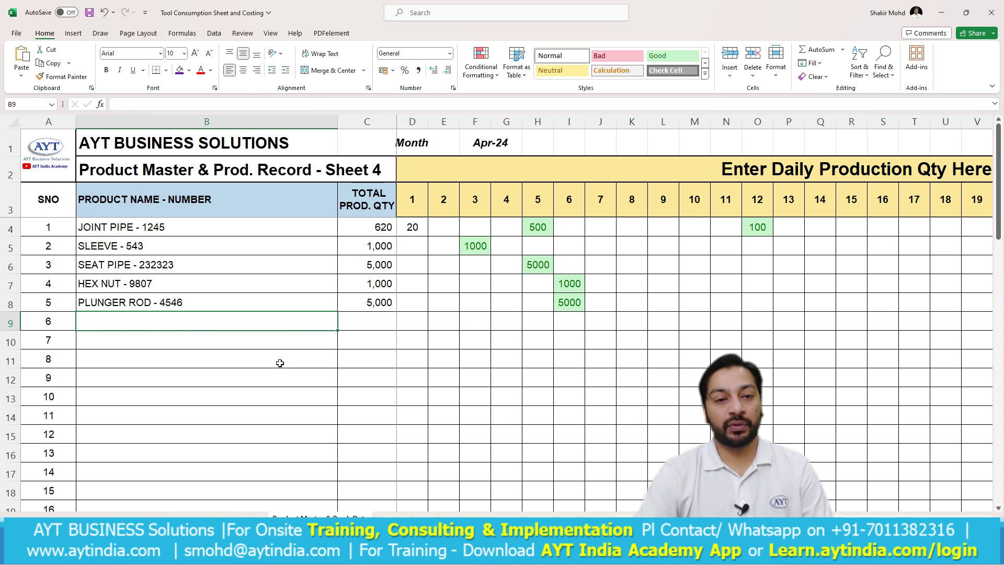
click(411, 226)
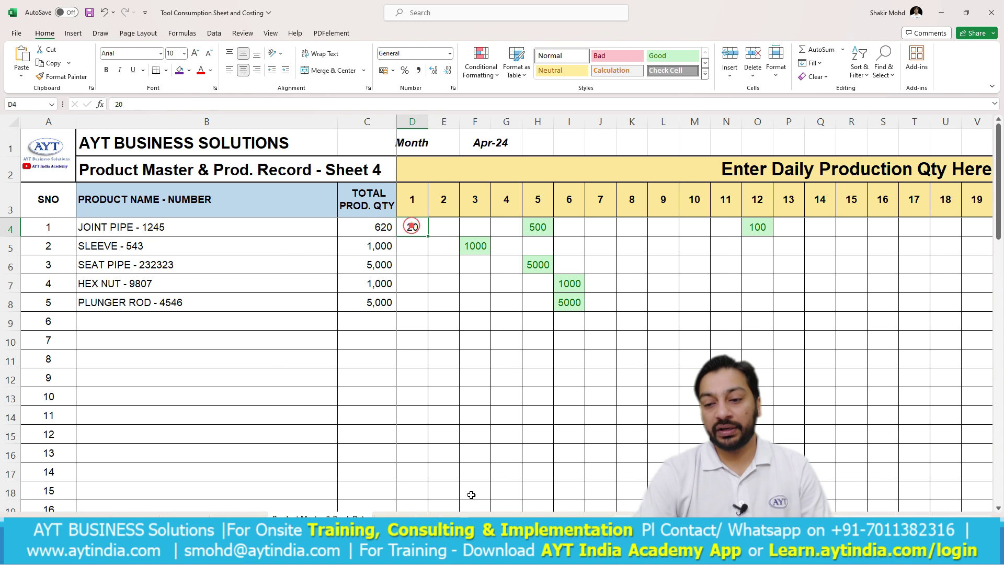
mouse_move(627, 515)
mouse_down()
mouse_move(651, 515)
mouse_move(628, 516)
mouse_up()
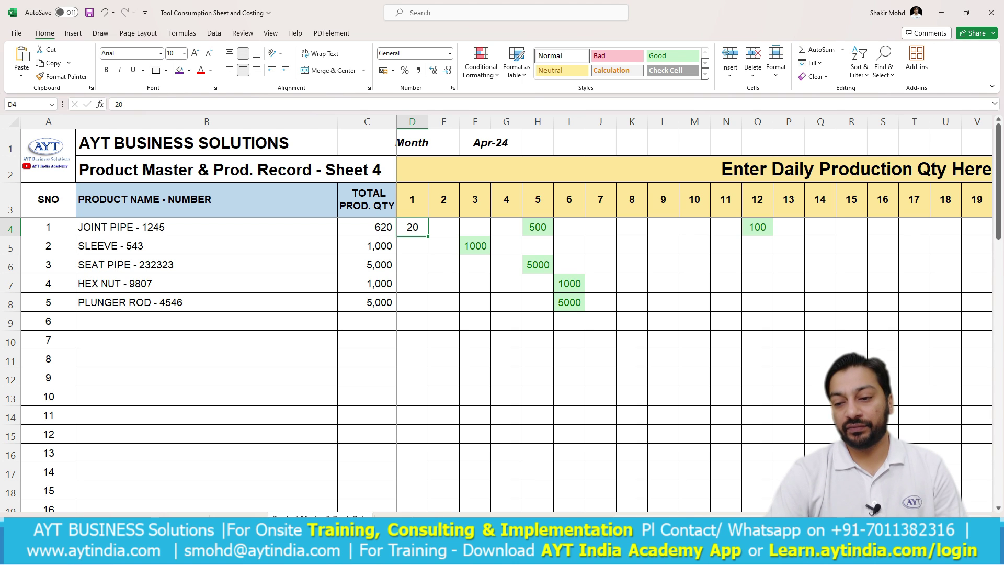
scroll(683, 381, right, 5)
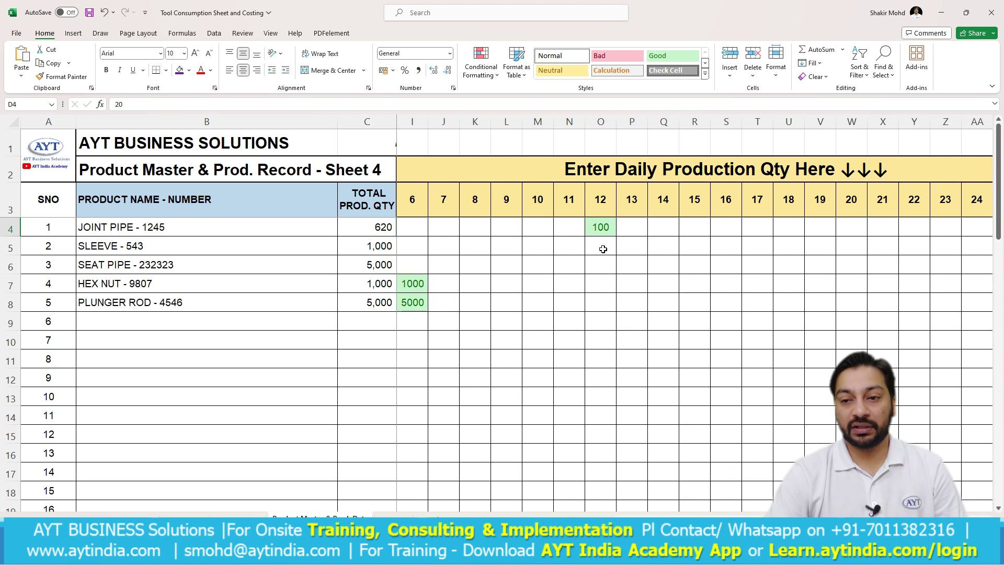
click(602, 246)
text(1)
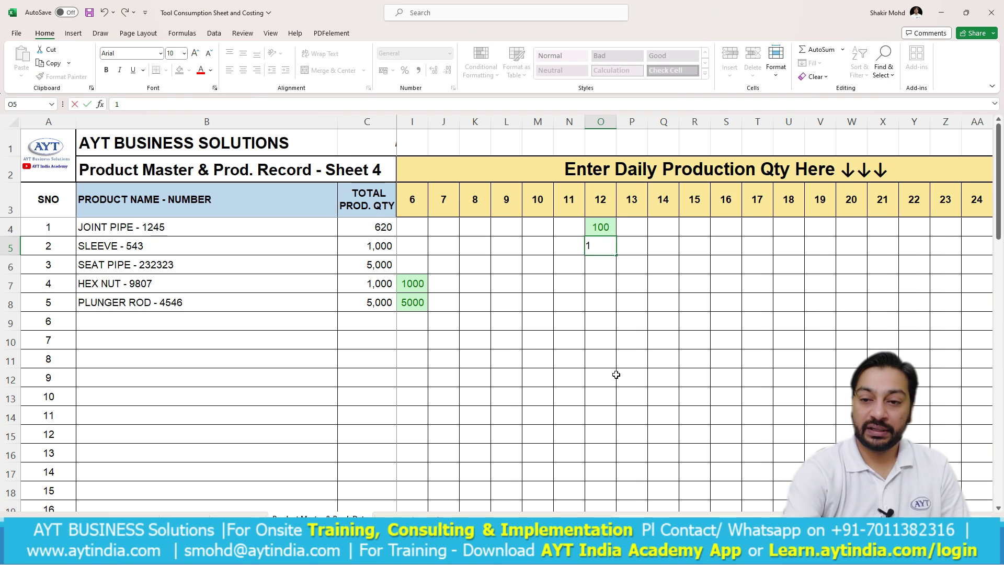
text(00)
key(Return)
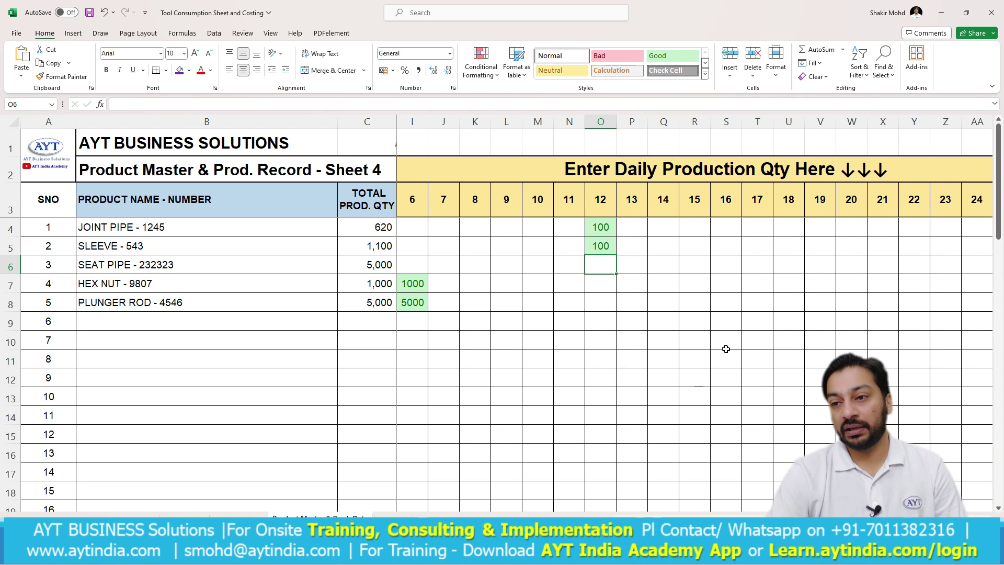
- Enter a production quantity of 200 for SEAT PIPE - 232323 on day 20
click(858, 229)
click(843, 266)
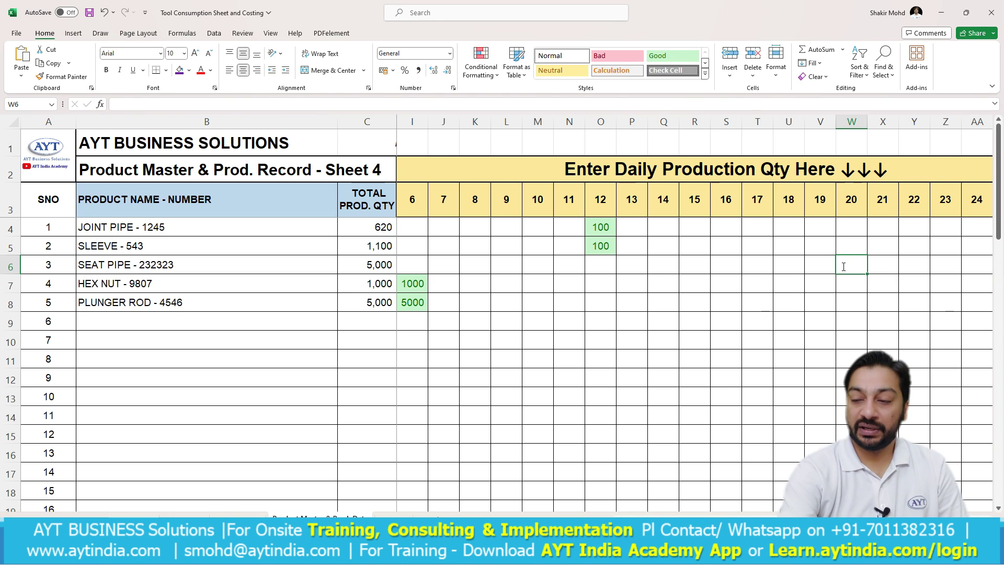
text(200)
key(Tab)
click(842, 266)
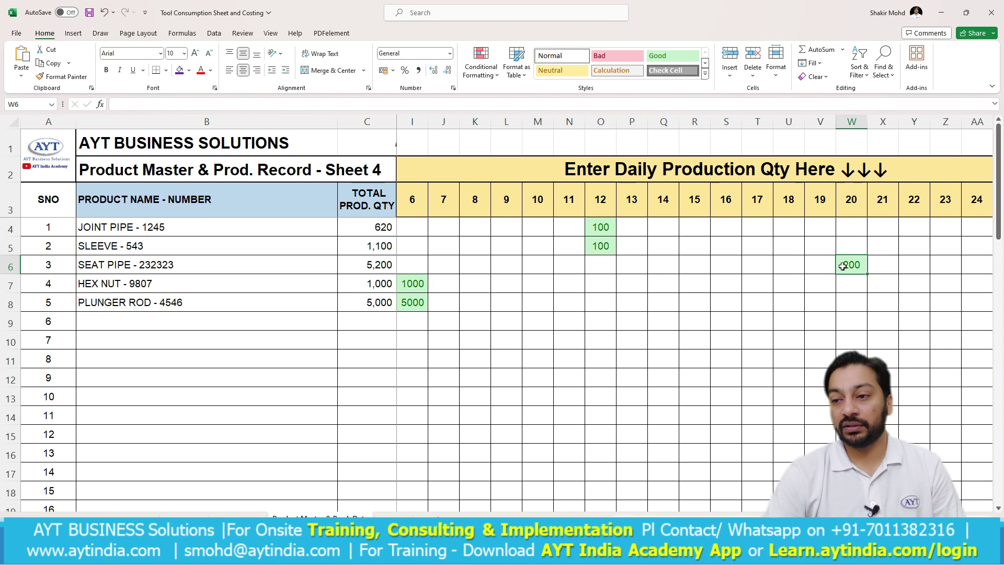
- Review the total production quantity of each product on the production record
drag(381, 230, 377, 303)
click(364, 405)
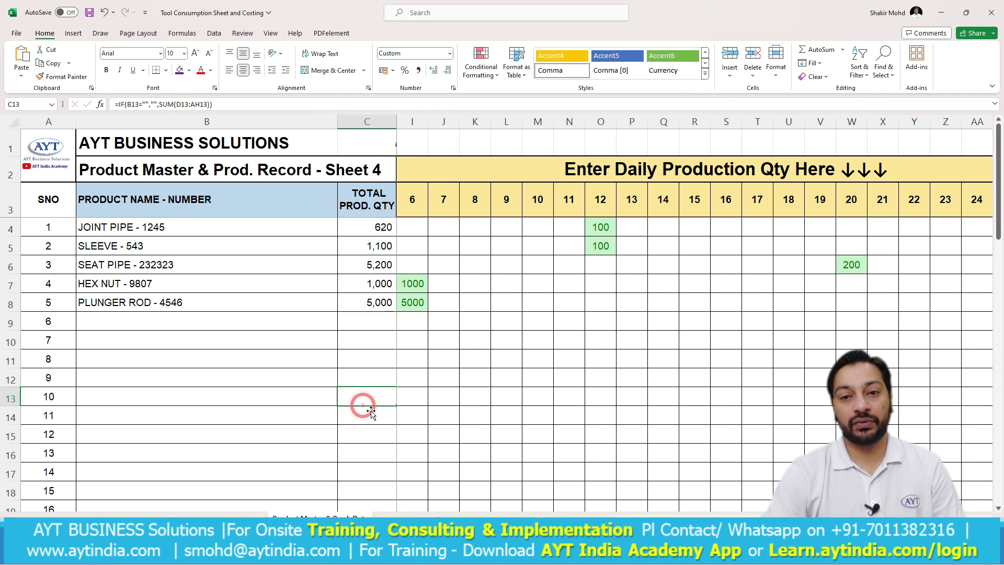
drag(716, 516, 707, 516)
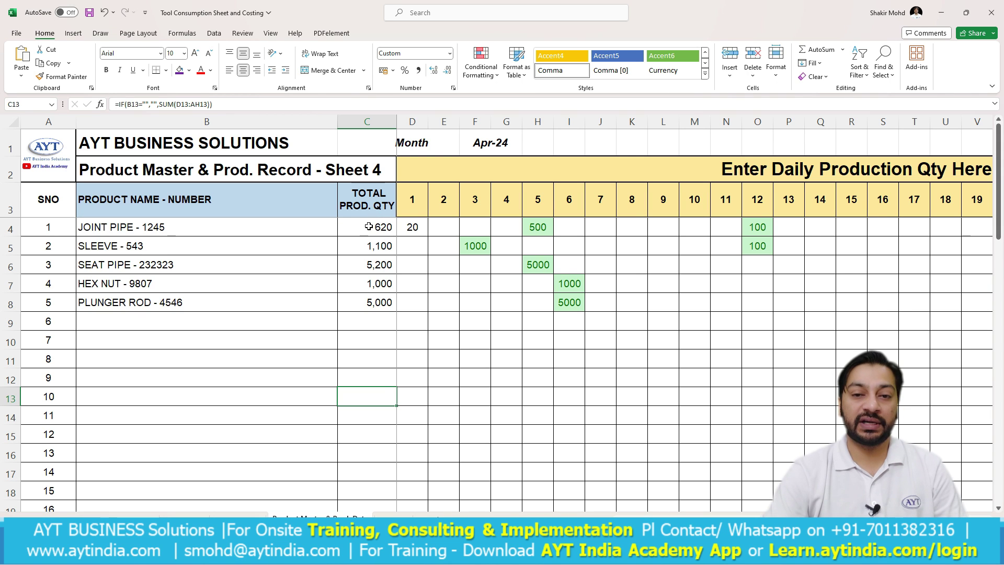
drag(369, 226, 371, 495)
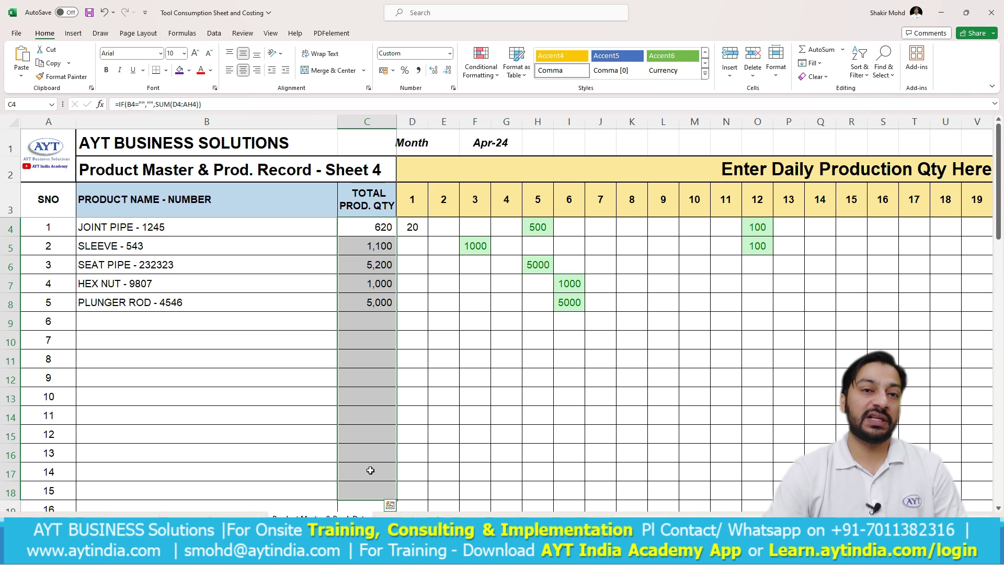
click(198, 238)
click(367, 238)
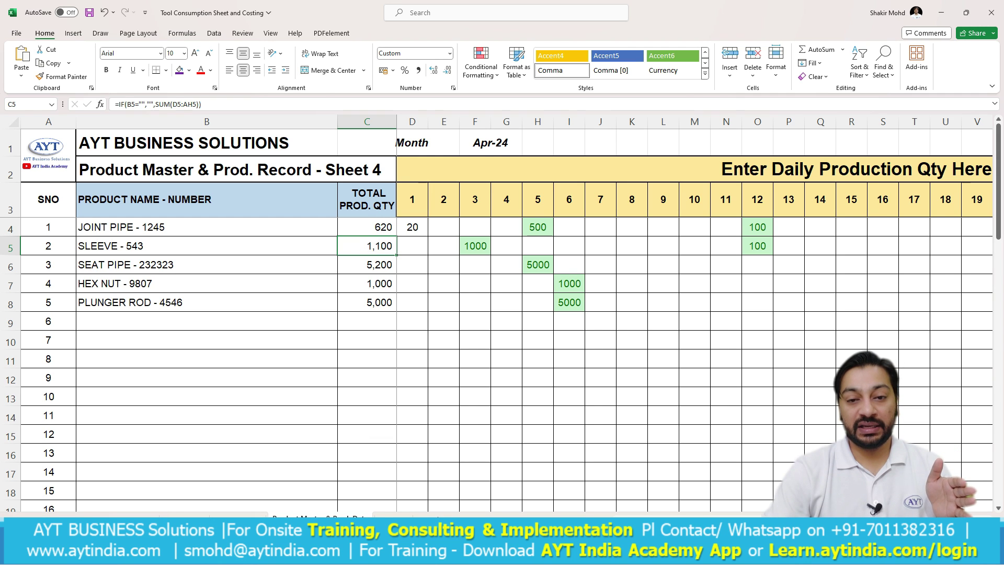
drag(392, 229, 386, 302)
- Review the issued products, total tool costs and tool names on the Daily Tool Consumption & Issue Record Sheet
click(169, 515)
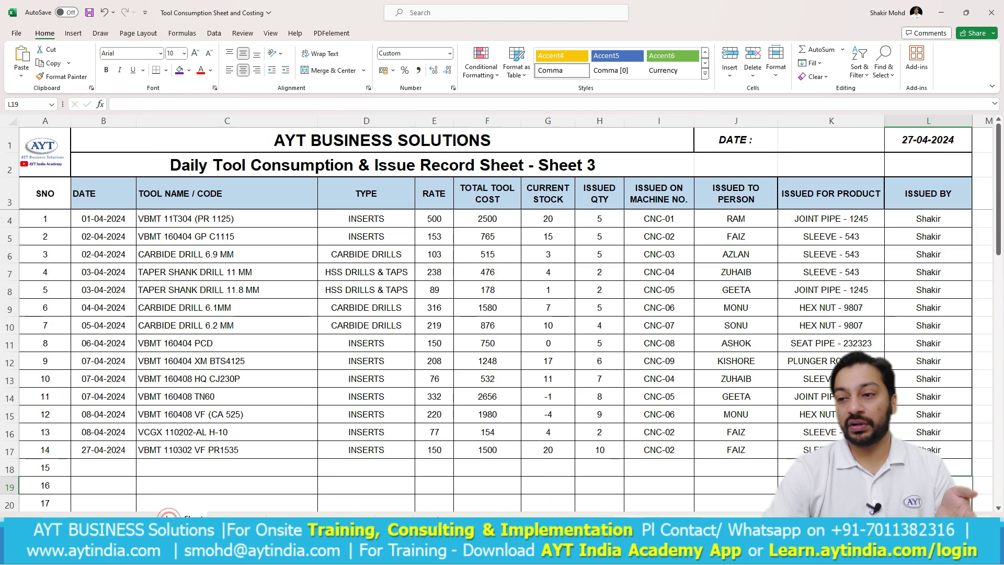
drag(842, 222, 831, 449)
drag(513, 224, 527, 479)
drag(215, 220, 221, 453)
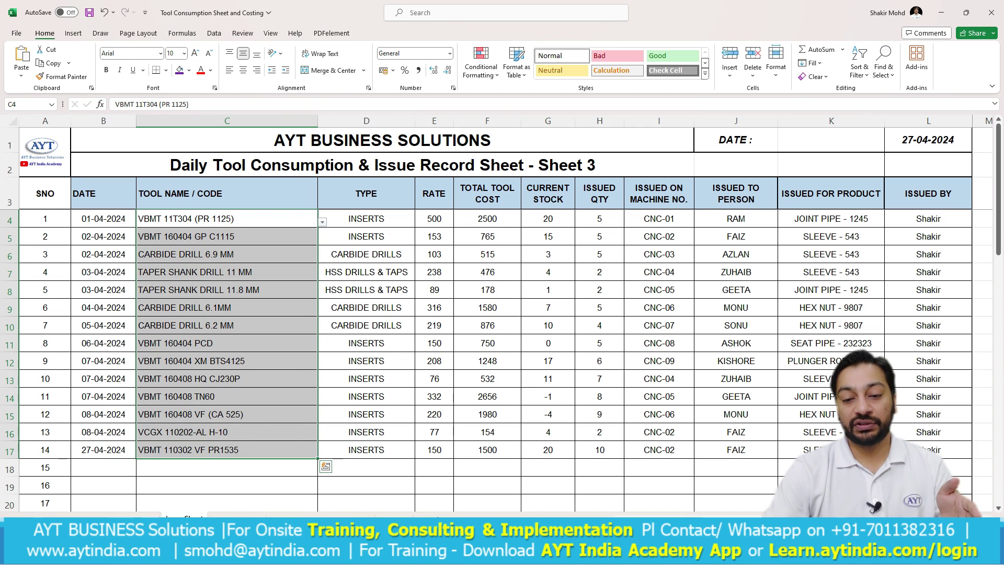
- Open the Cost Per Component dashboard, enlarge its product-wise cost table and hide the PivotTable field list
click(394, 517)
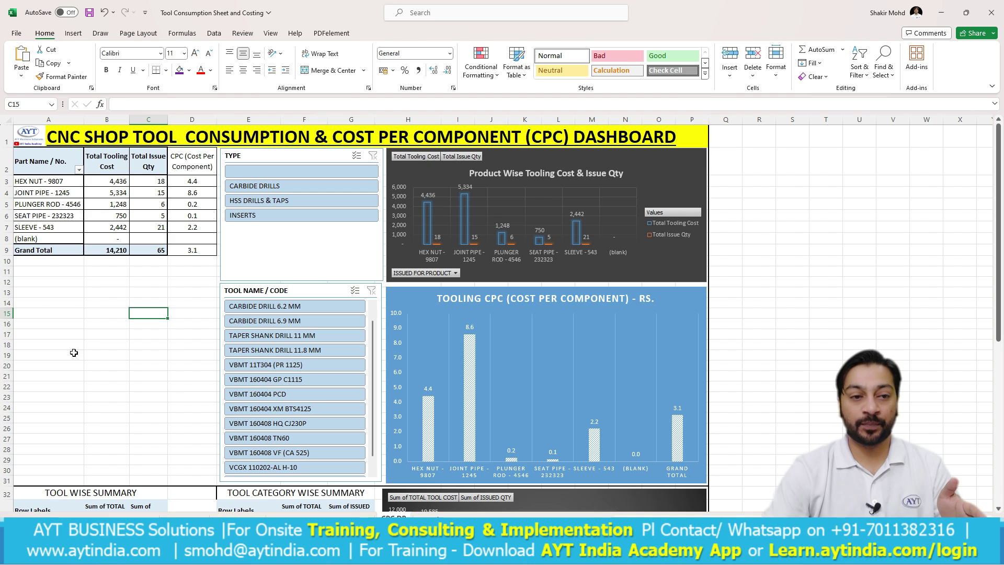
click(40, 183)
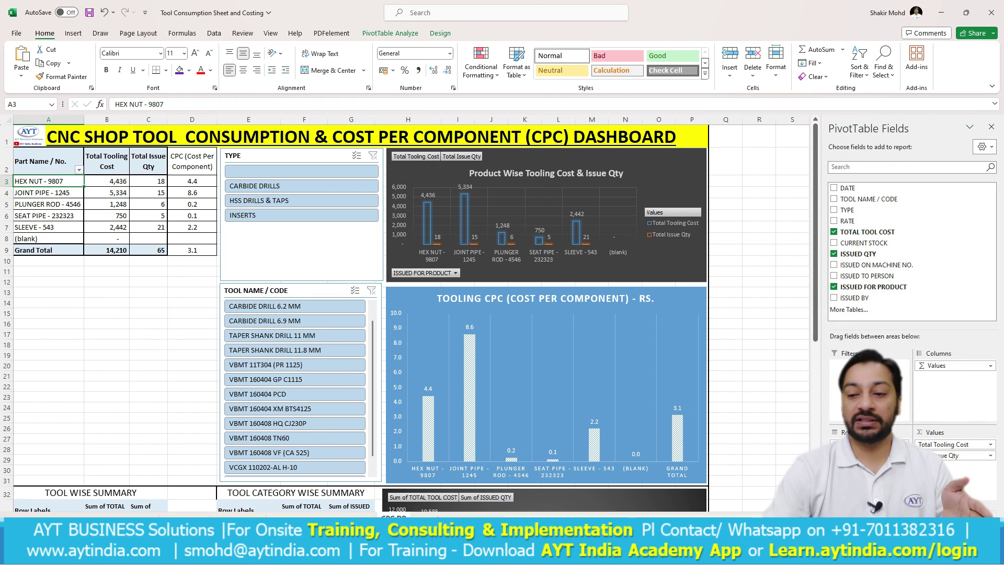
scroll(397, 313, up, 1)
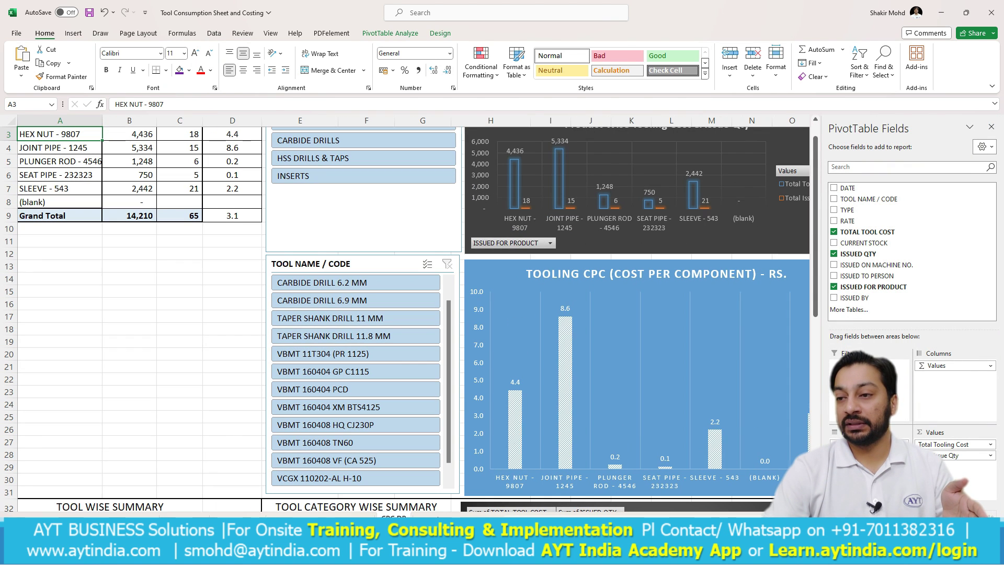
click(991, 127)
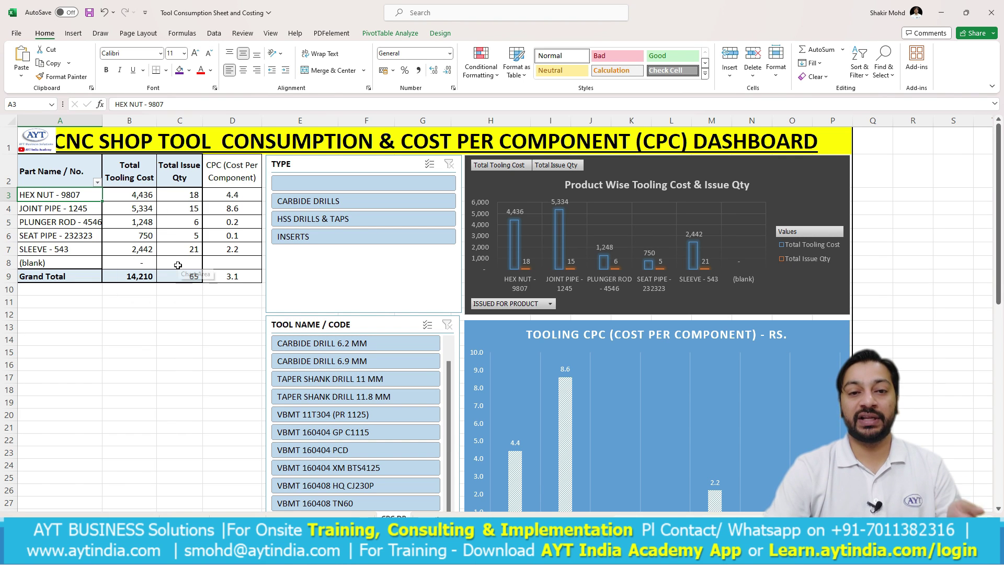
- Examine the CPC formula for HEX NUT - 9807 and the total production quantities it looks up
click(213, 196)
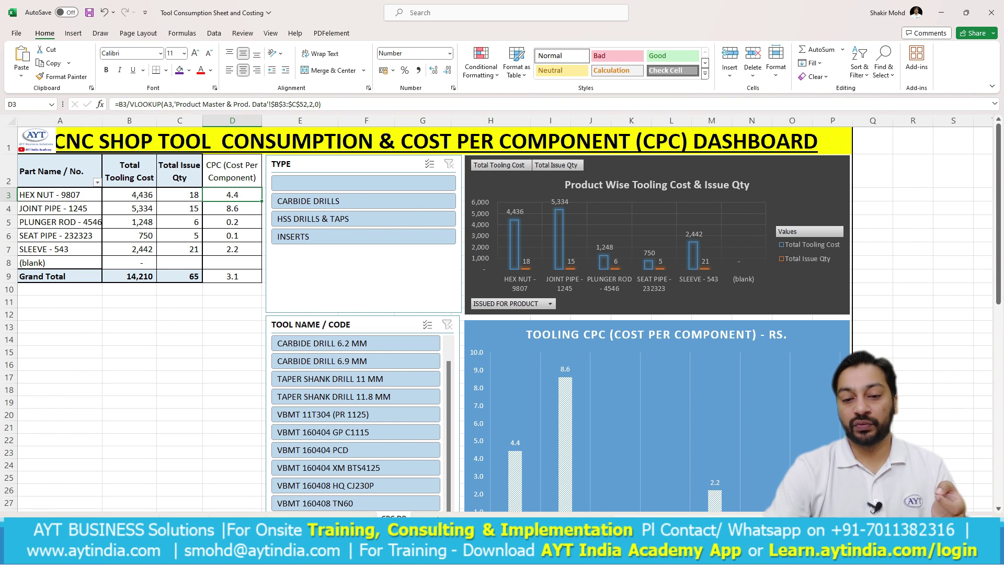
click(363, 514)
click(362, 232)
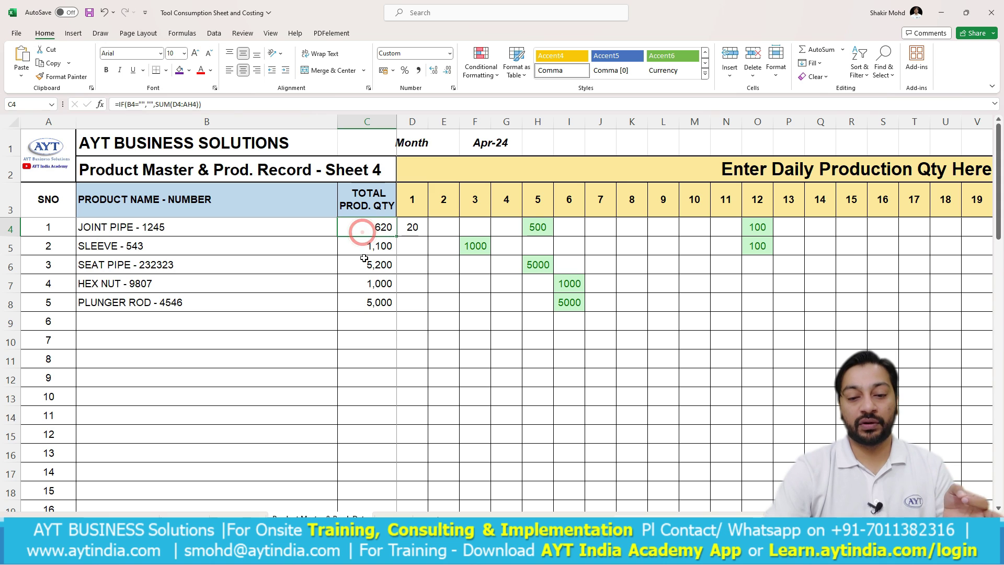
click(389, 513)
double_click(237, 197)
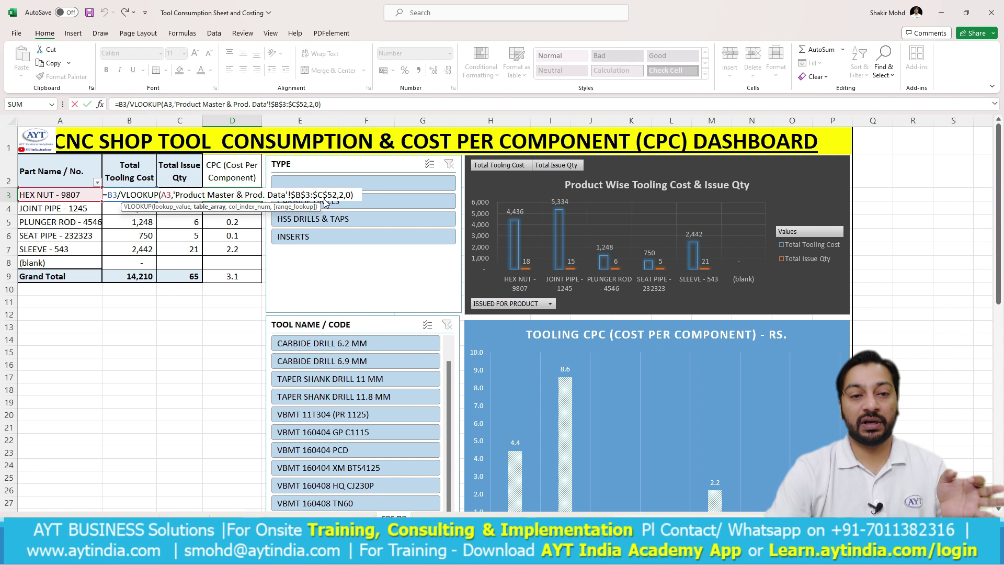
key(Escape)
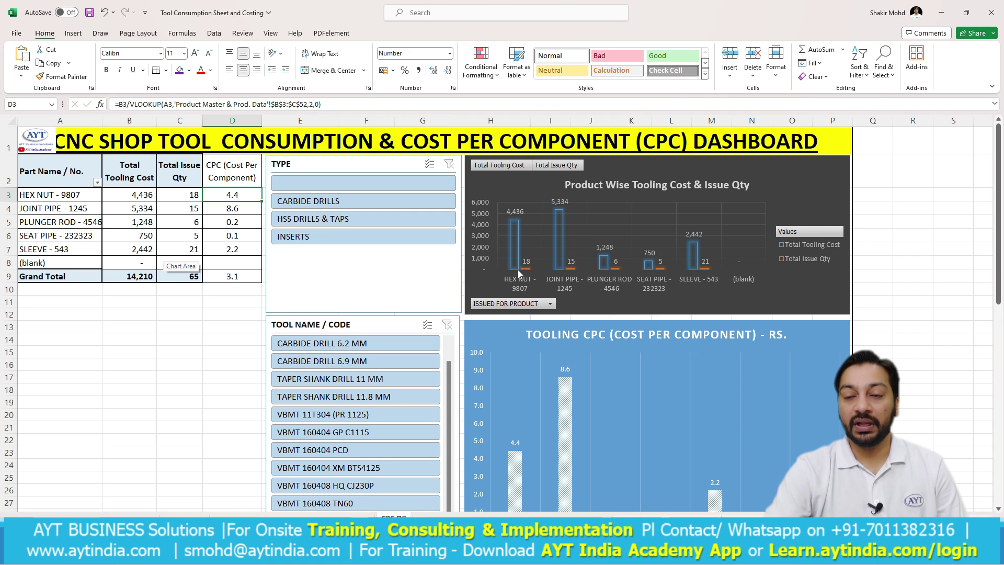
- Examine the Product Wise Tooling Cost & Issue Qty chart and the Tooling CPC chart on the dashboard
mouse_move(512, 229)
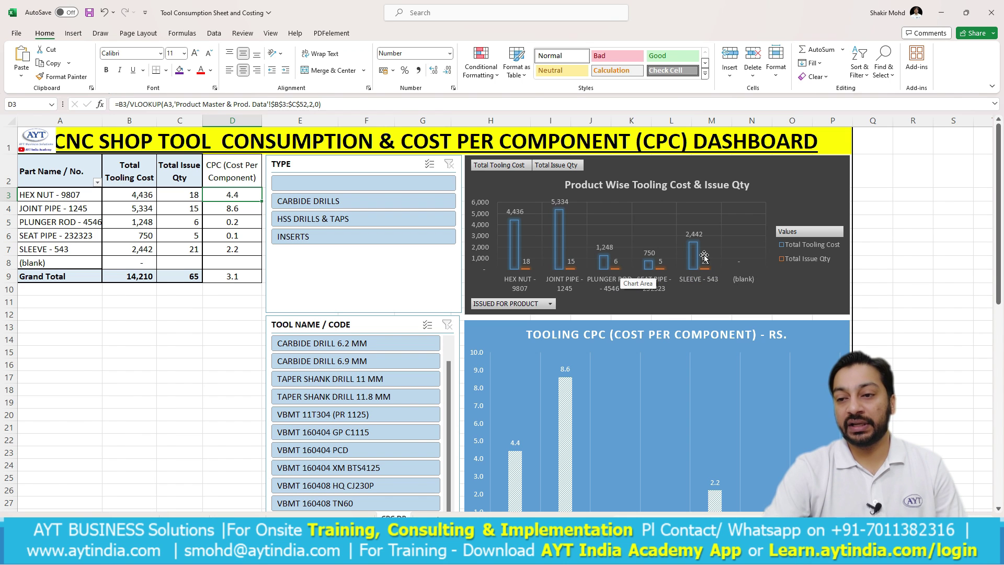
scroll(400, 317, down, 2)
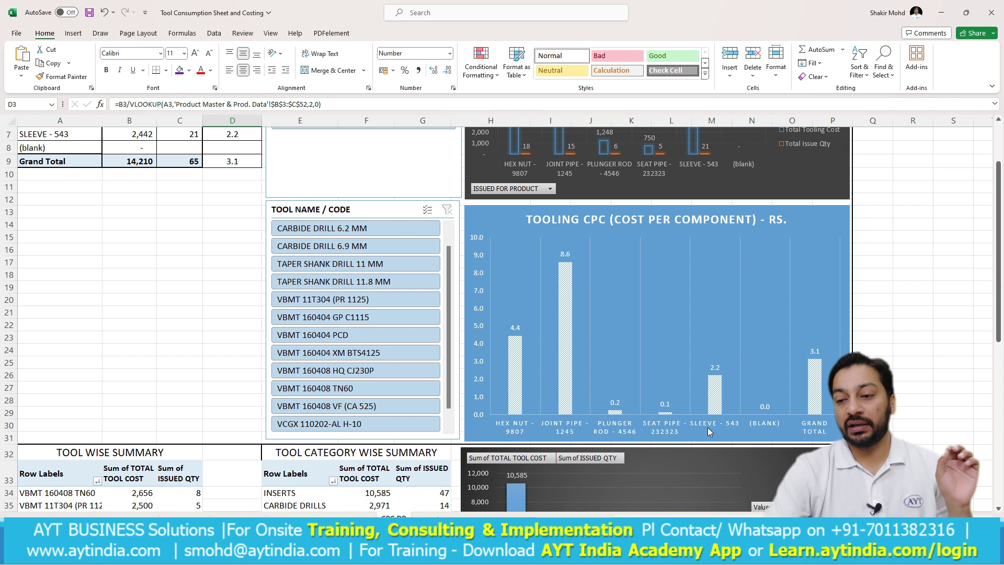
scroll(540, 336, up, 1)
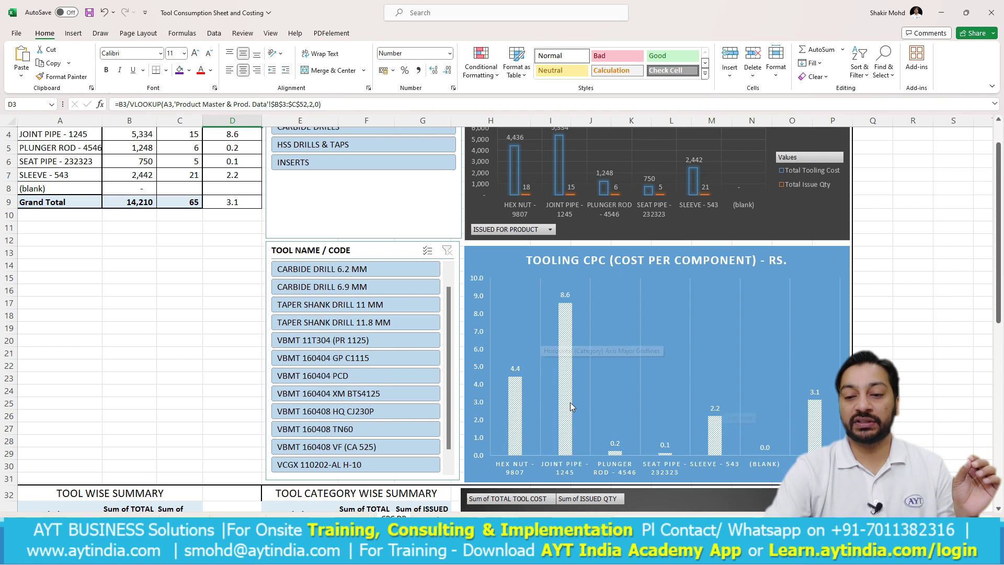
scroll(569, 368, up, 1)
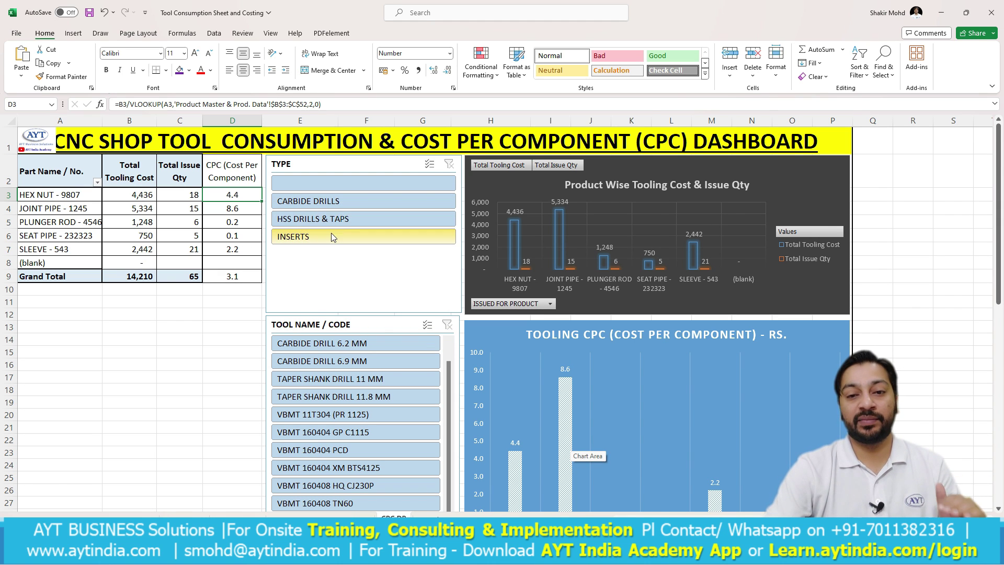
- Filter the dashboard by tool type for CARBIDE DRILLS, HSS DRILLS & TAPS and INSERTS in turn, and clear the type filter
click(334, 201)
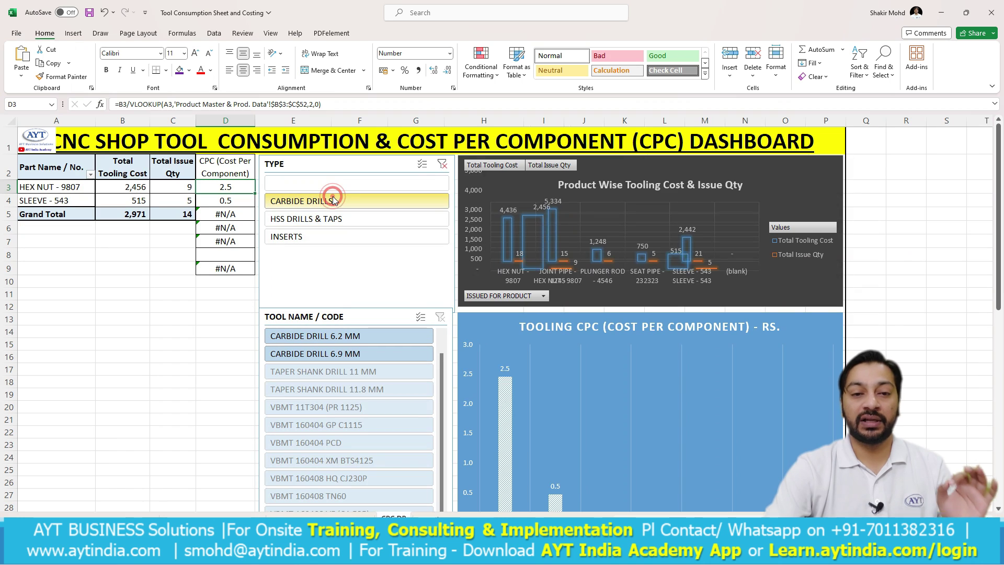
click(333, 219)
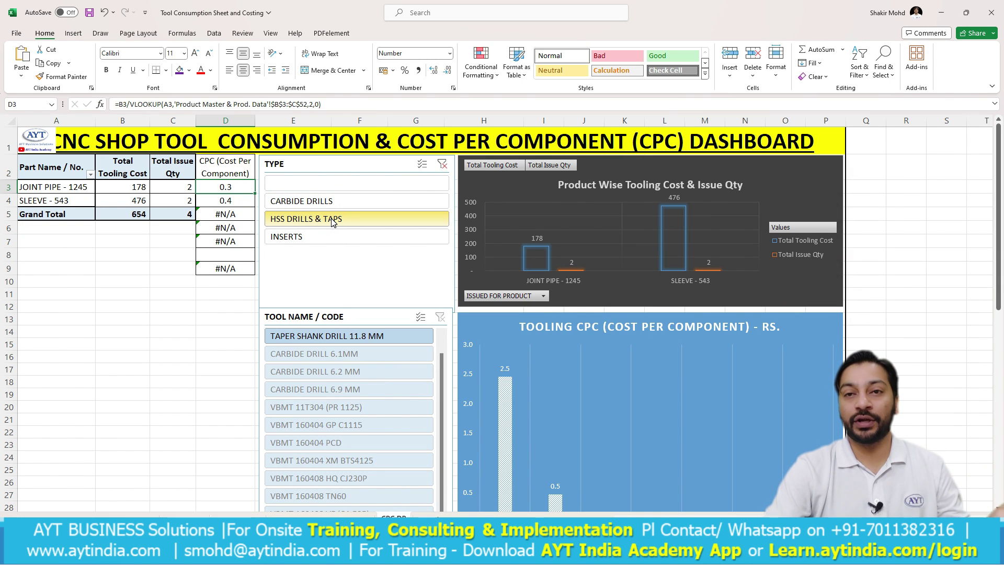
scroll(332, 224, down, 1)
scroll(332, 224, up, 1)
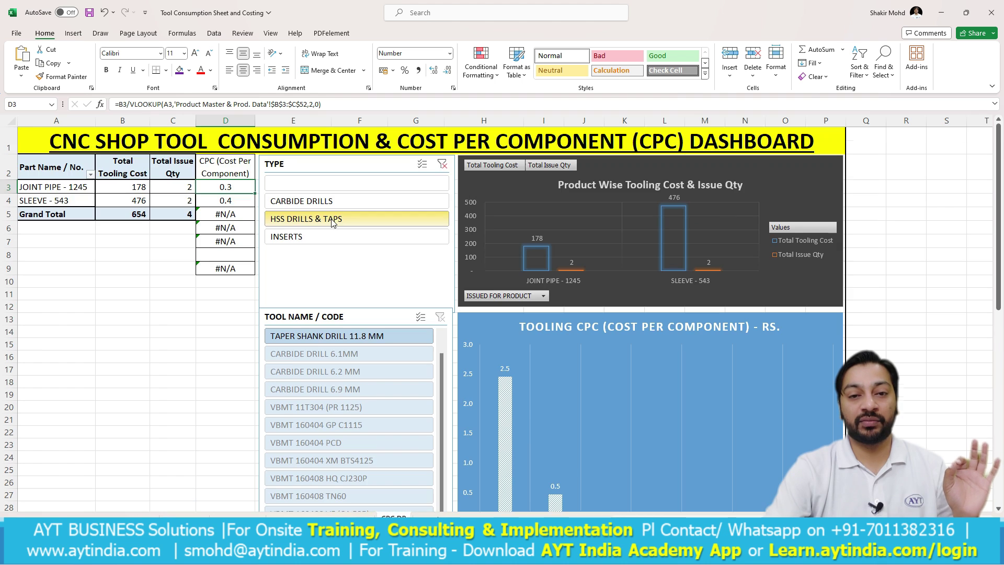
click(330, 239)
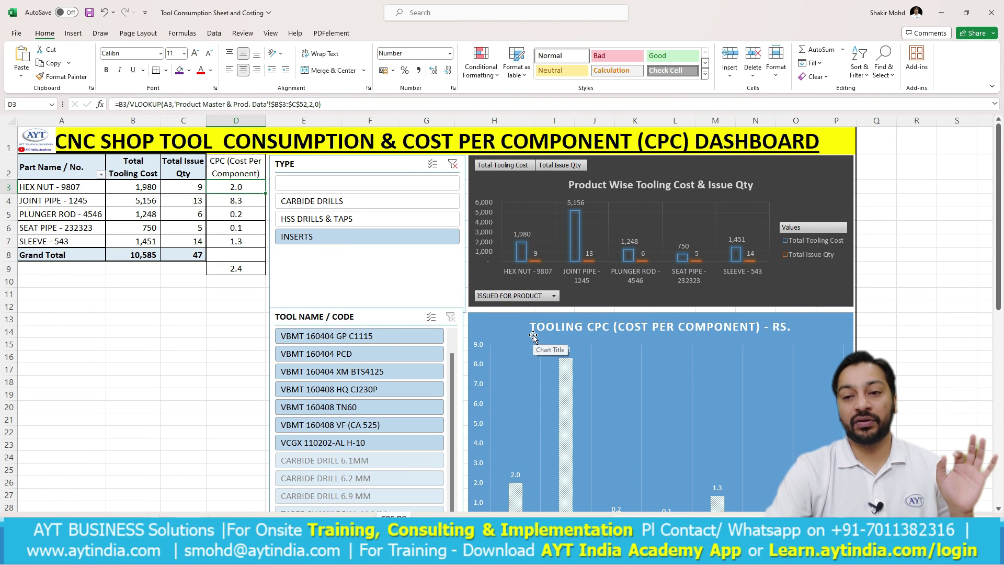
scroll(552, 338, down, 1)
scroll(553, 339, up, 1)
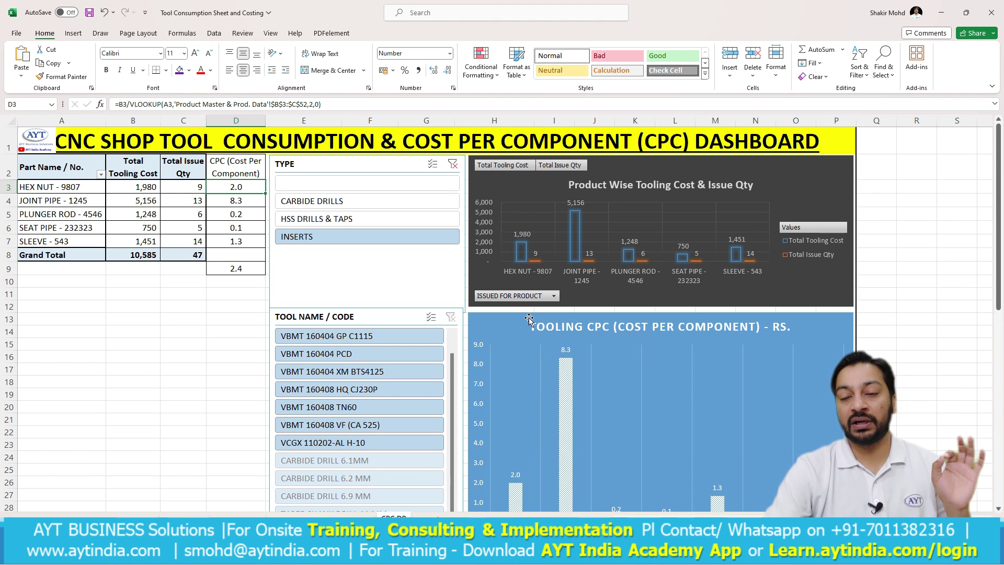
click(452, 163)
- Filter the dashboard by CARBIDE DRILL 6.2 MM, CARBIDE DRILL 6.9 MM and TAPER SHANK DRILL 11 MM in turn, and clear the tool filter
scroll(205, 375, down, 2)
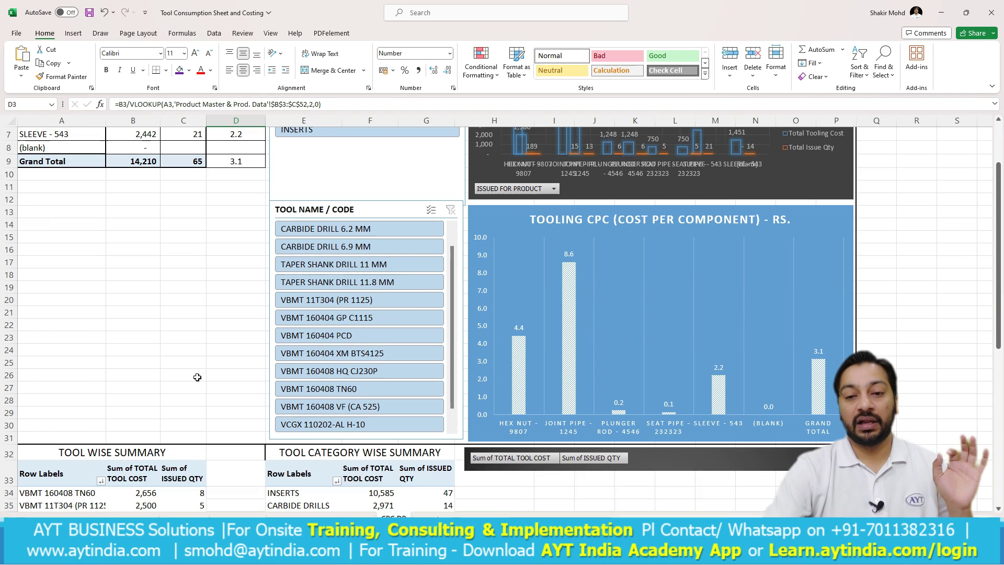
click(333, 234)
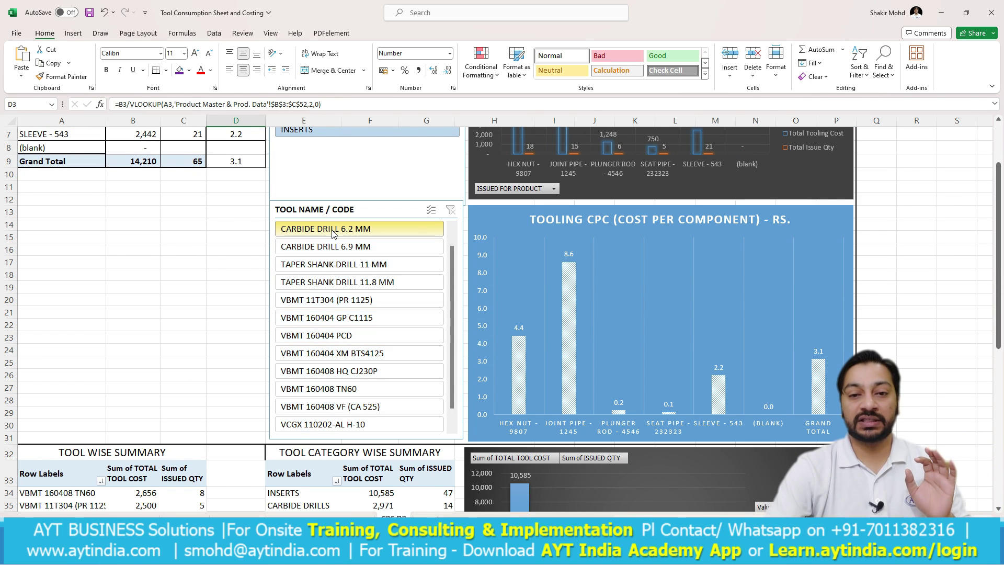
scroll(332, 230, up, 2)
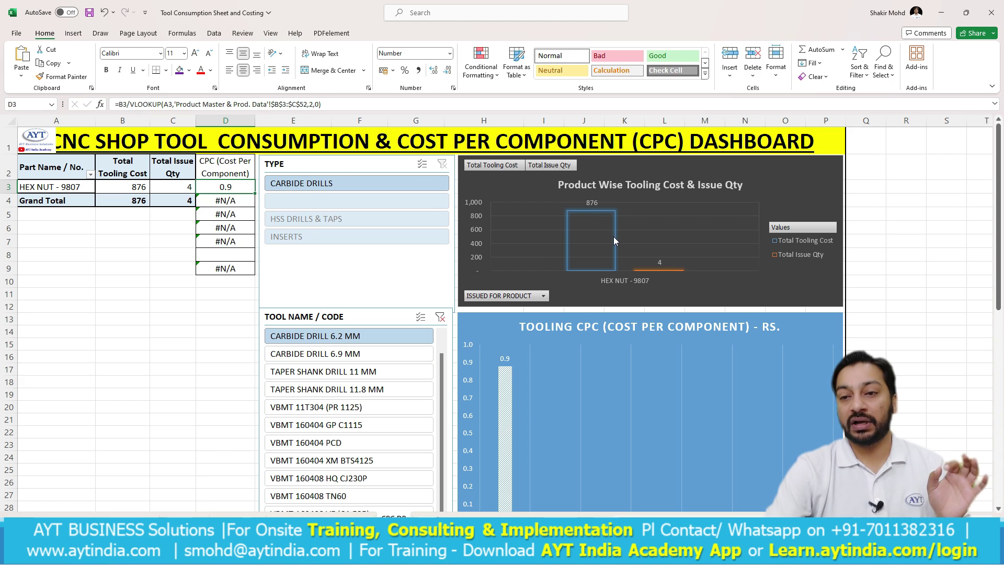
click(357, 356)
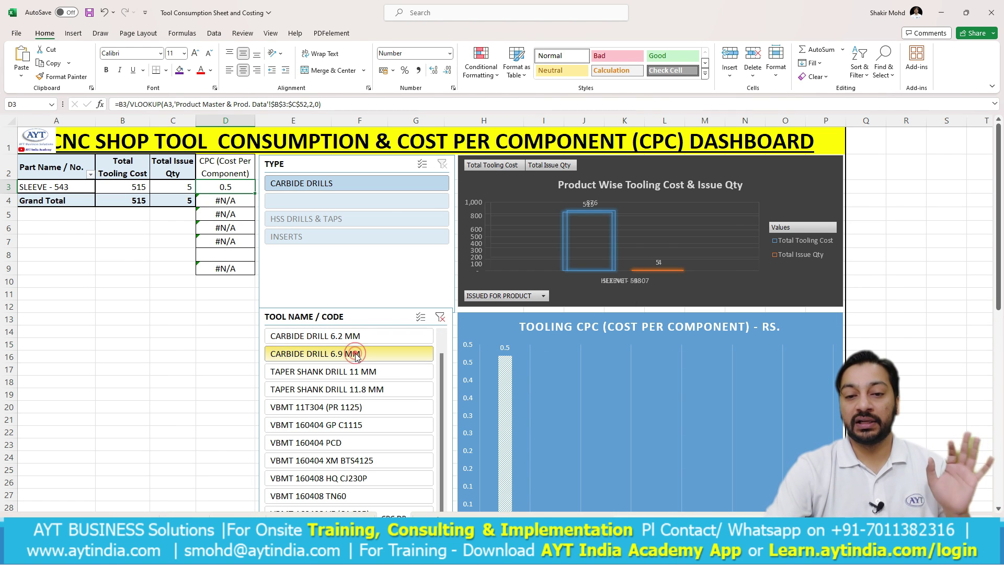
click(353, 377)
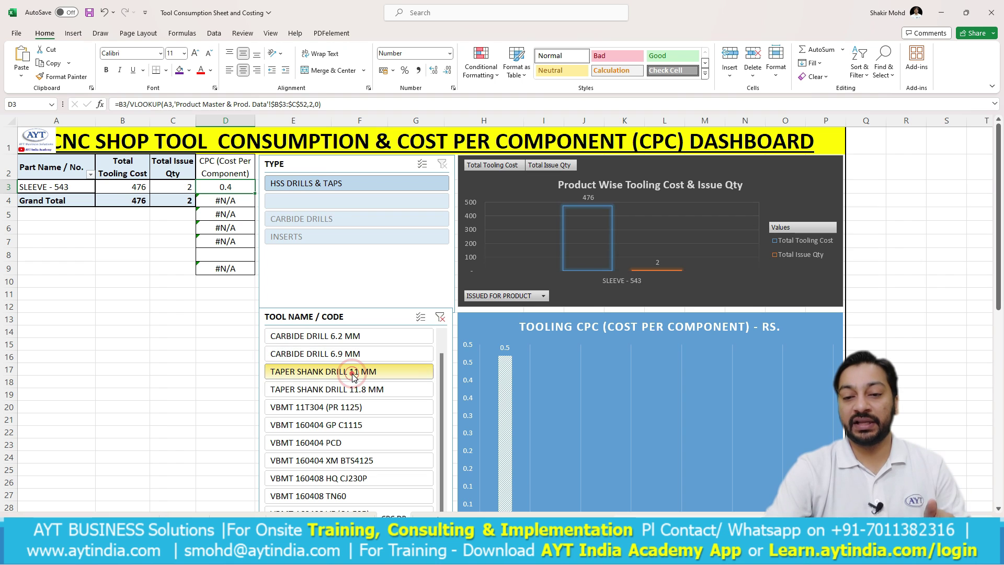
click(441, 318)
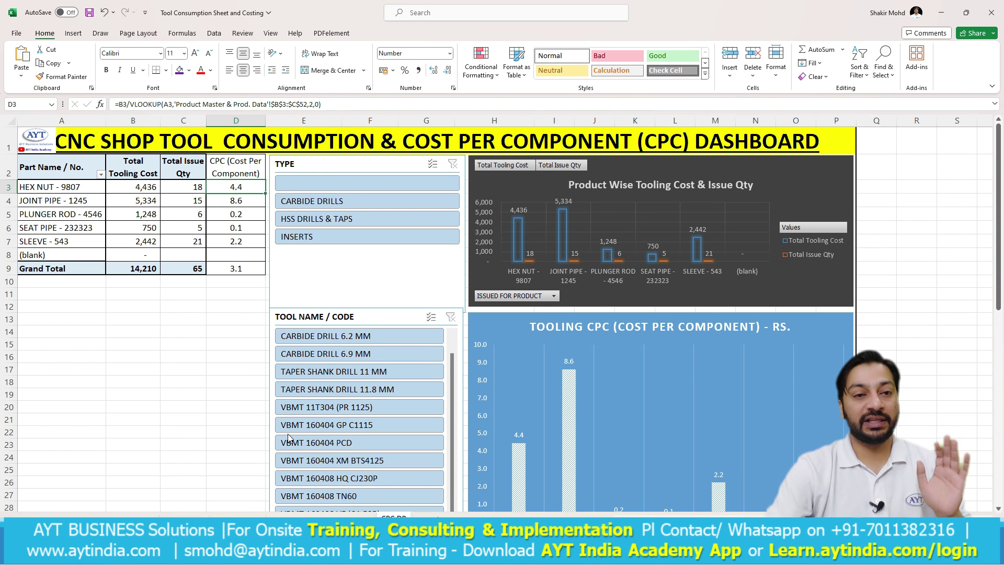
- Review the costs and issued quantities in the Tool Wise Summary and Tool Category Wise Summary
scroll(288, 437, down, 10)
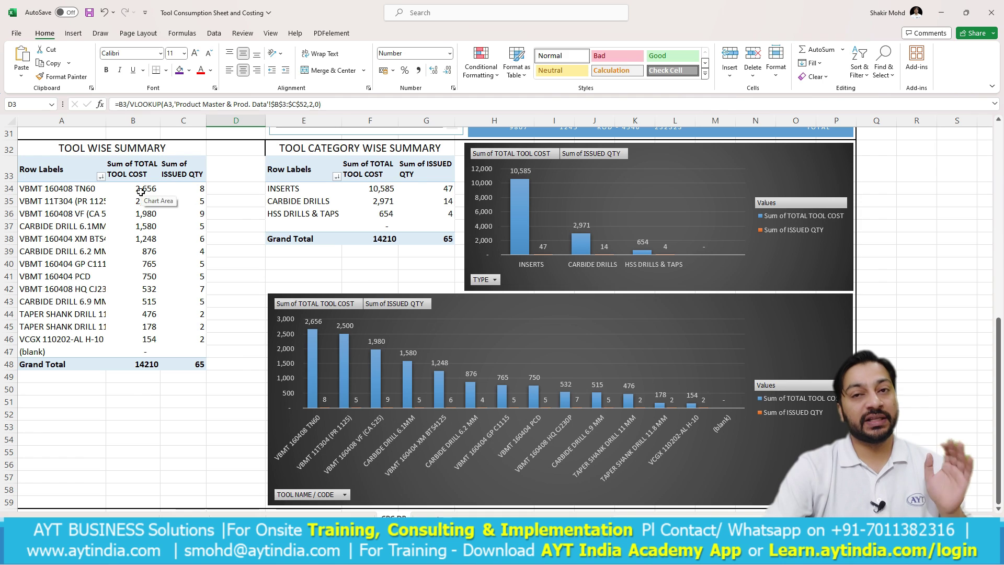
mouse_move(188, 193)
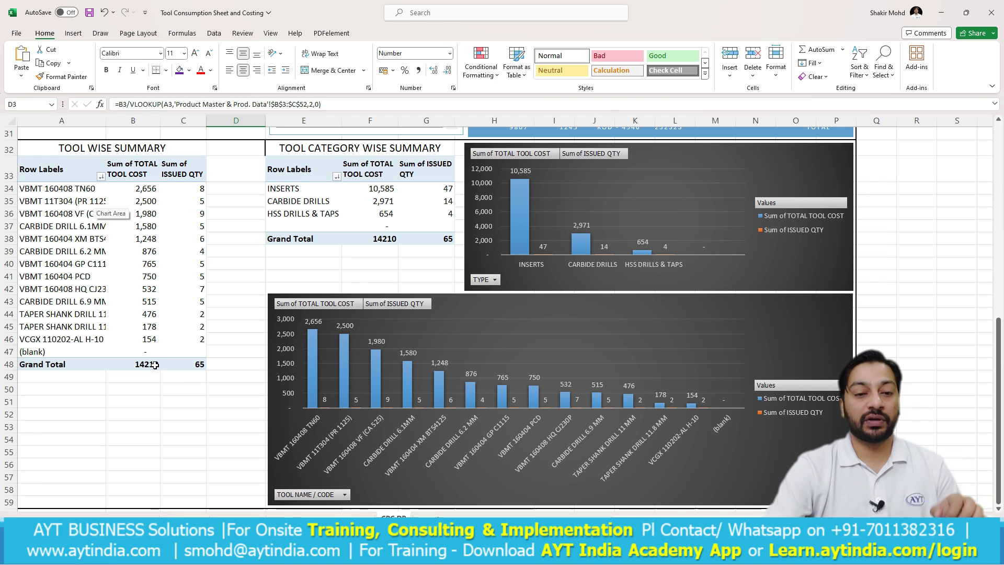
mouse_move(192, 368)
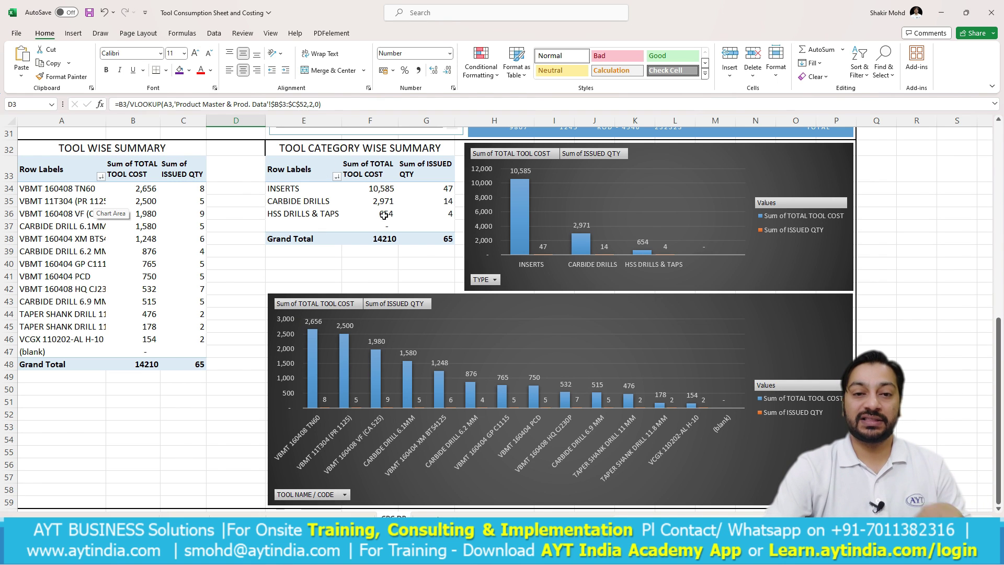
- Refresh the product-wise PivotTable that lists tooling cost and issue quantity per part
scroll(385, 215, up, 10)
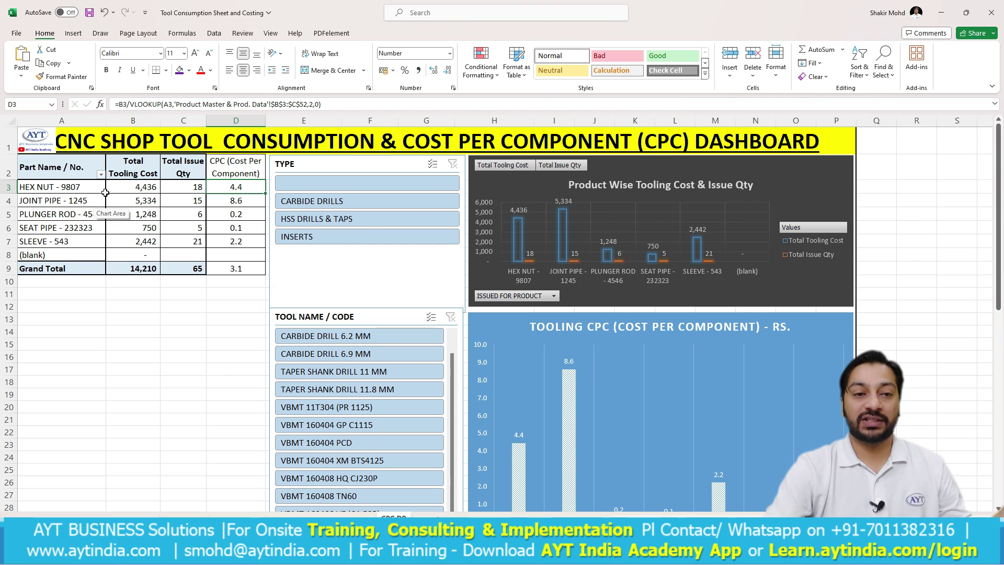
click(84, 169)
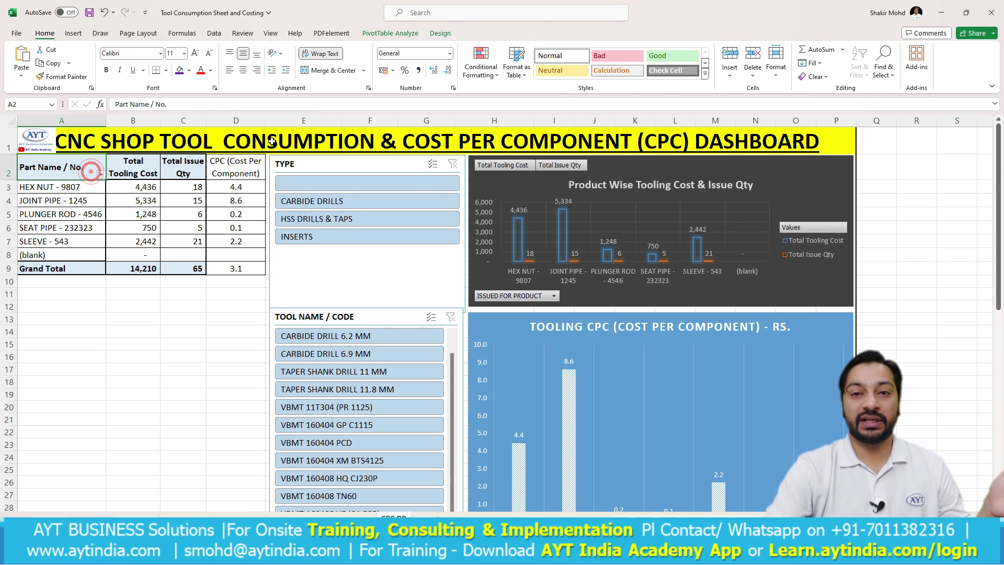
click(414, 34)
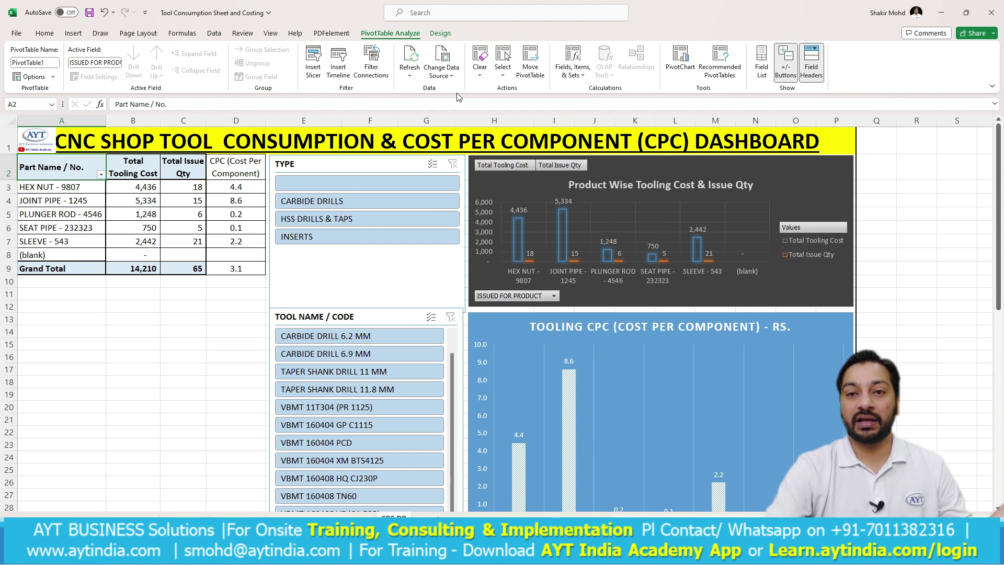
click(410, 63)
click(494, 305)
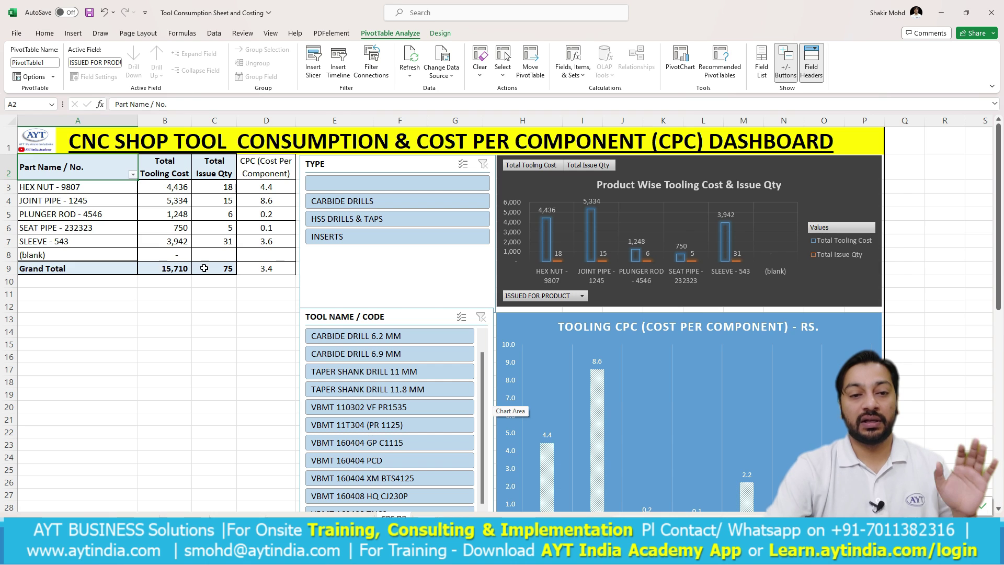
- Refresh the Tool Wise Summary and Tool Category Wise Summary PivotTables
scroll(191, 331, down, 7)
click(107, 280)
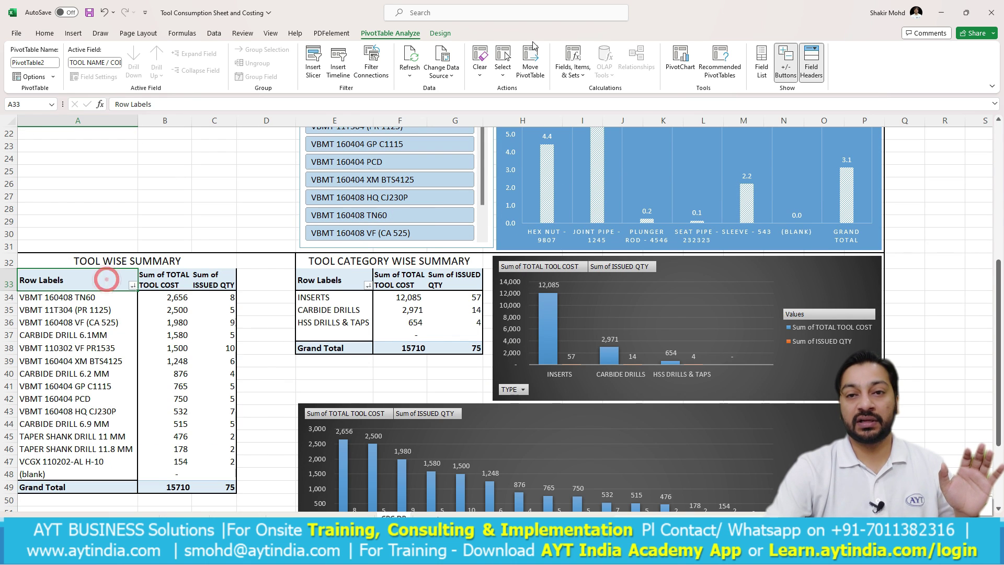
click(410, 52)
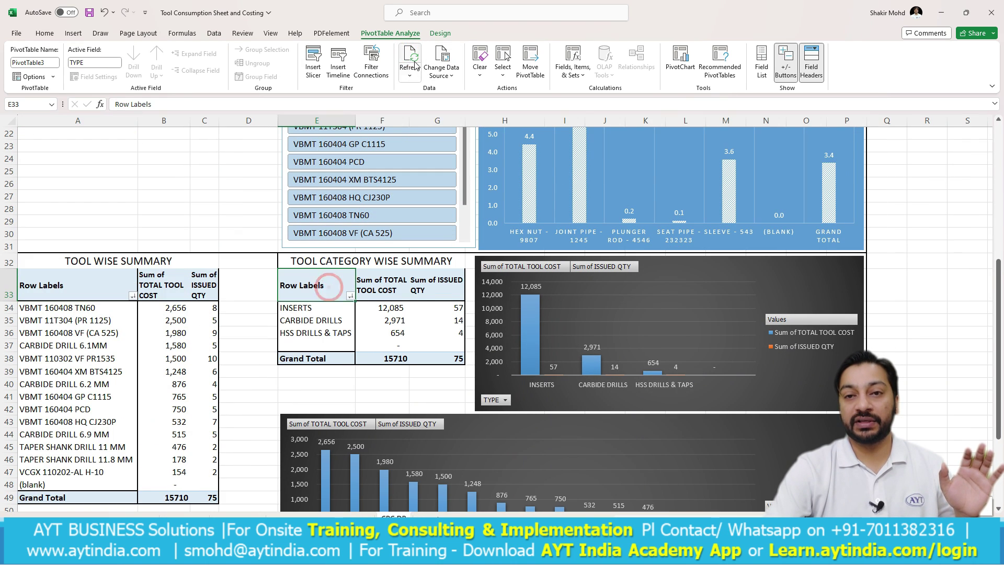
click(340, 274)
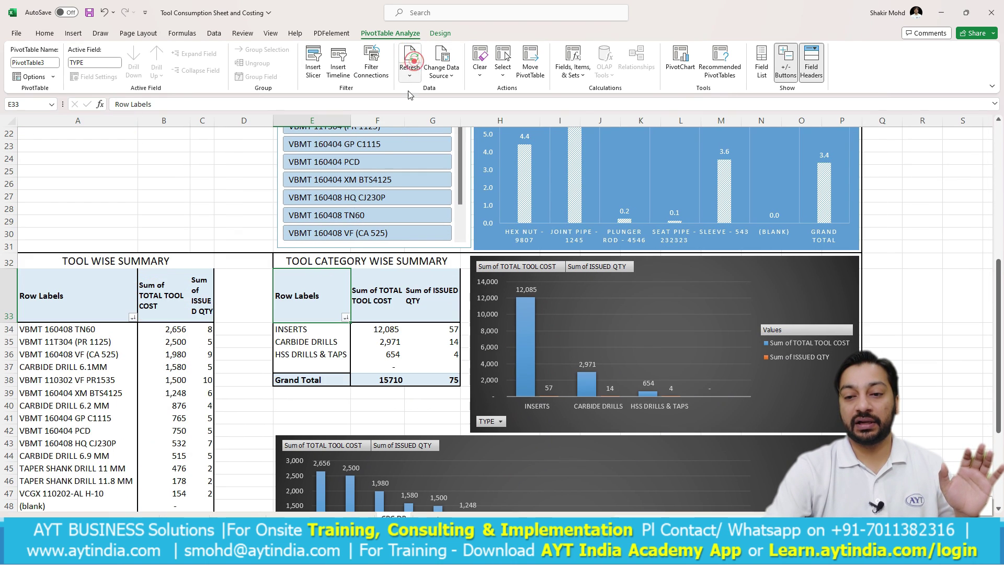
click(409, 52)
- Examine the grand totals of both tool summaries, their cost and issued quantity charts, and the Tooling CPC chart
click(276, 380)
scroll(275, 384, down, 3)
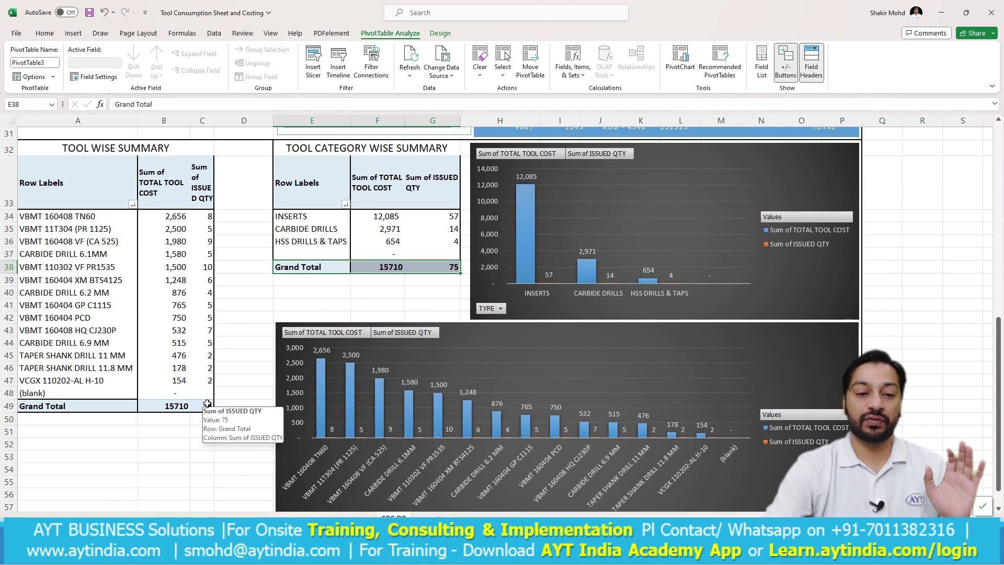
click(177, 406)
scroll(242, 283, down, 2)
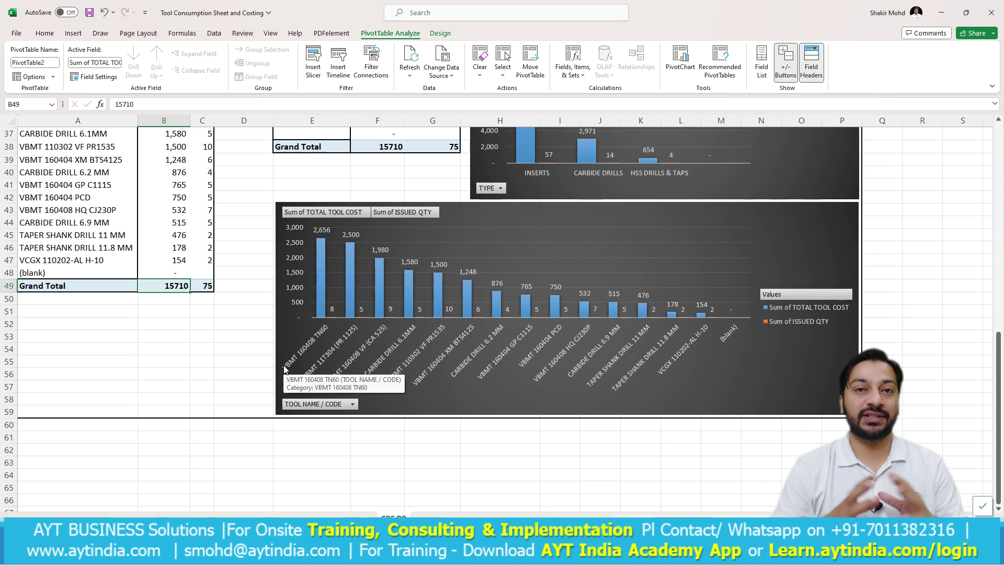
scroll(286, 369, up, 6)
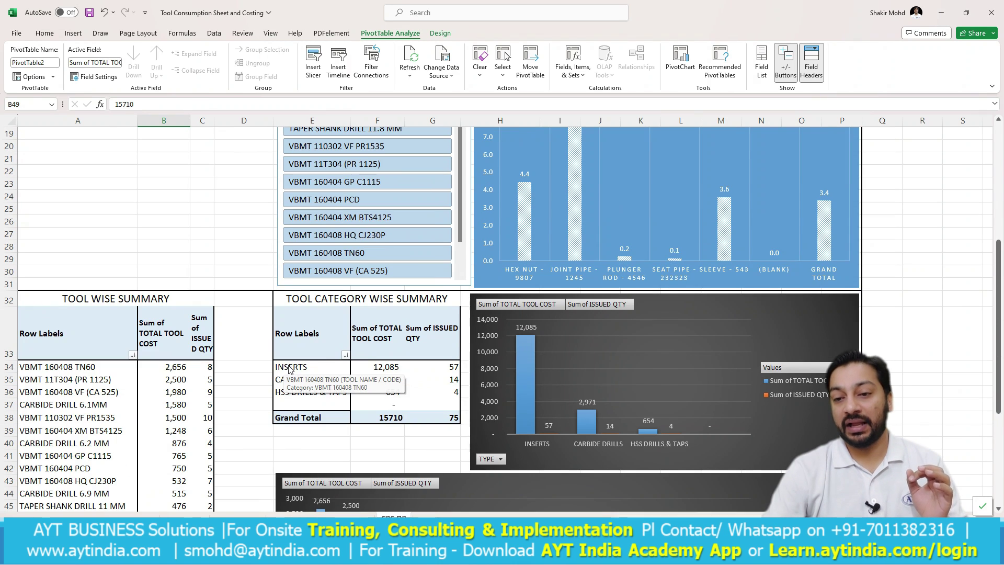
scroll(418, 408, up, 1)
scroll(536, 450, down, 1)
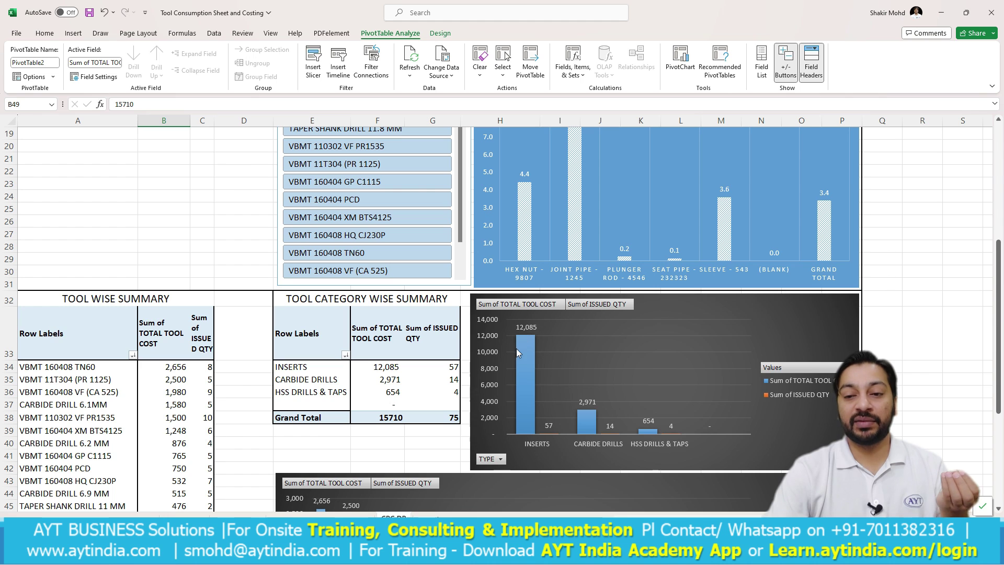
scroll(518, 408, up, 3)
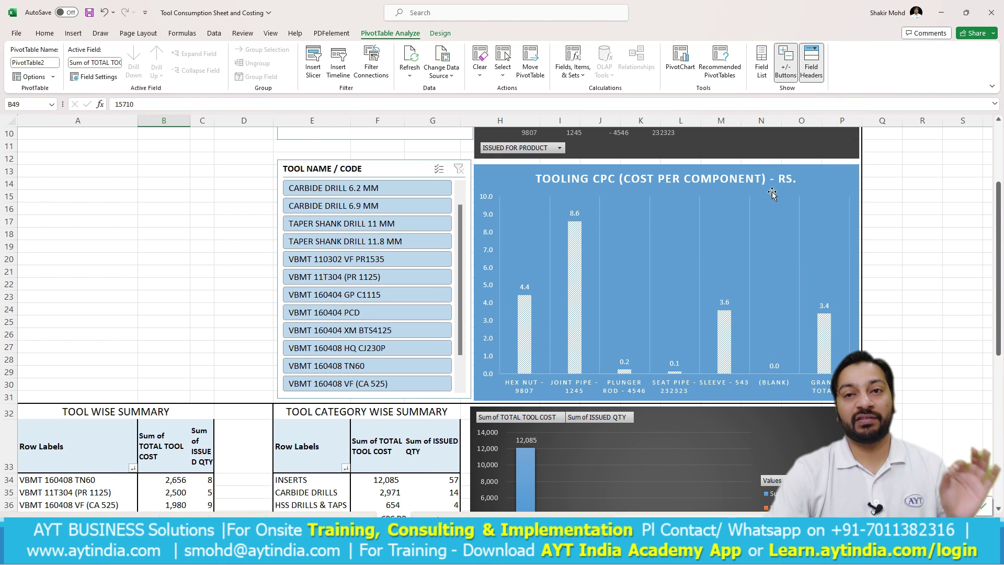
scroll(578, 303, up, 3)
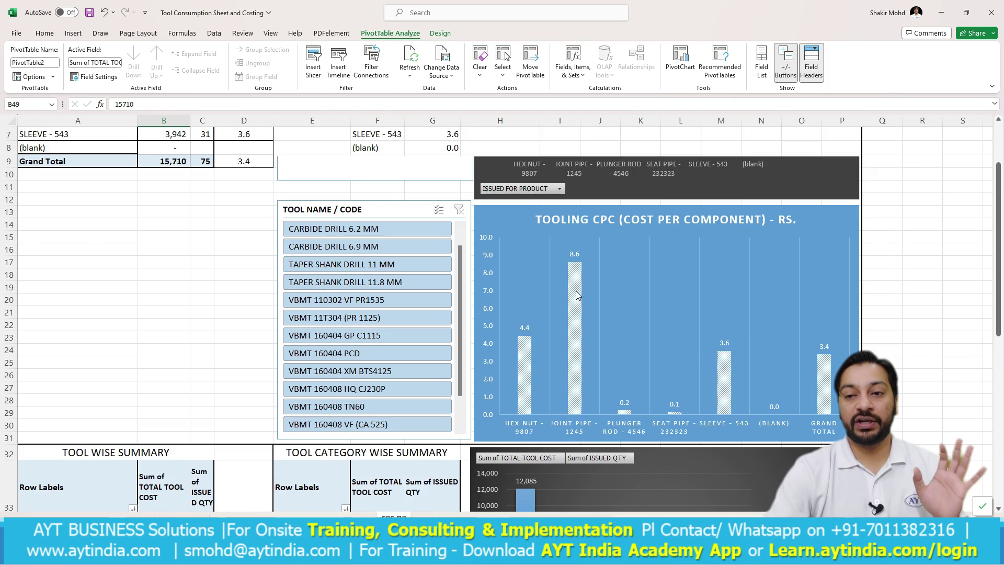